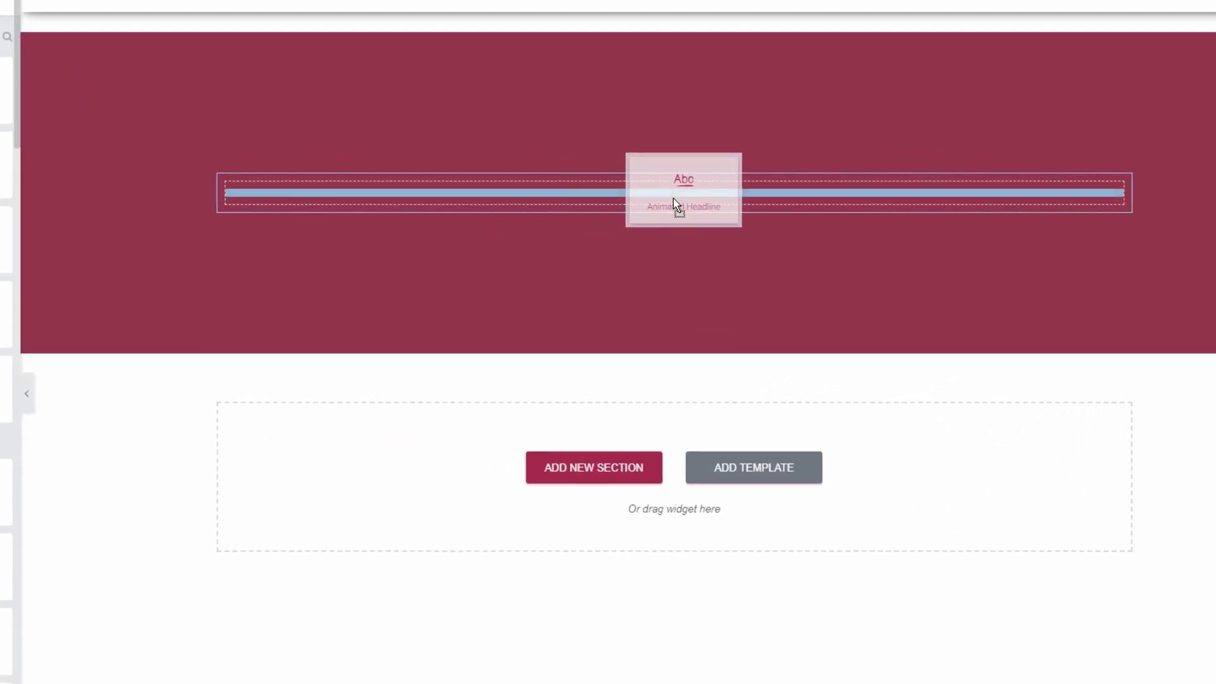
- Add a Clip-animated headline '6 Elementor Features For', changing the rotating word 'Better' to 'Custom'
left_click(213, 228)
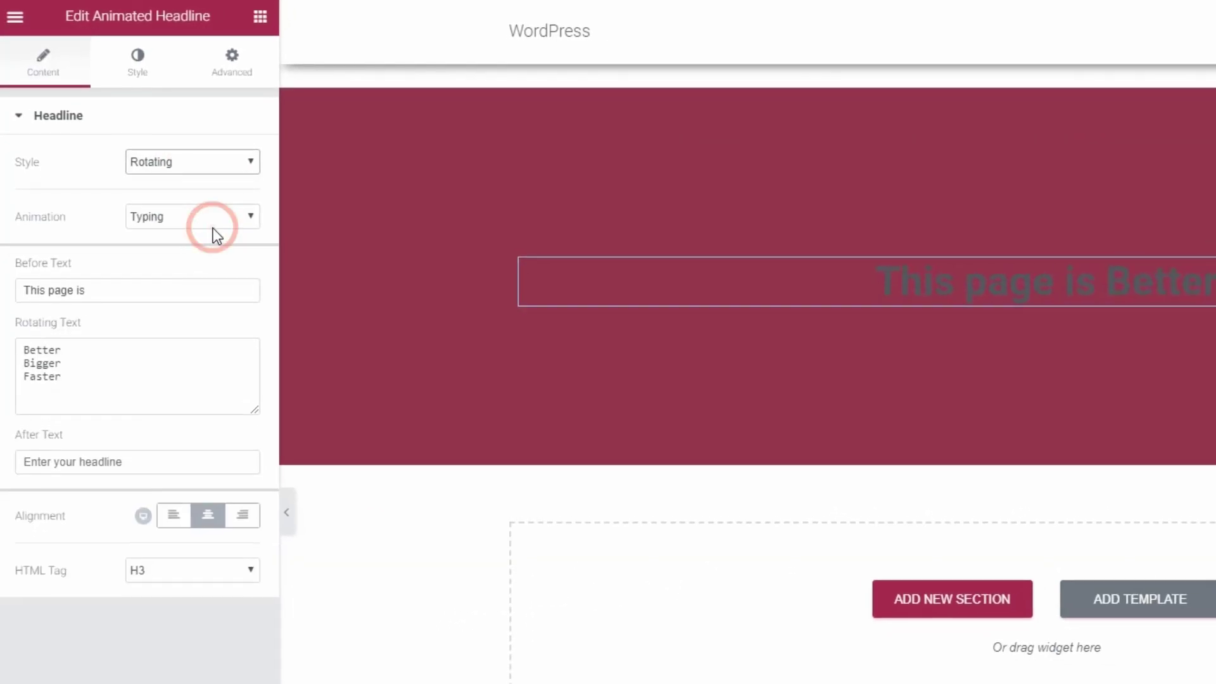
left_click(212, 228)
left_click(219, 278)
left_click(137, 76)
left_click(246, 162)
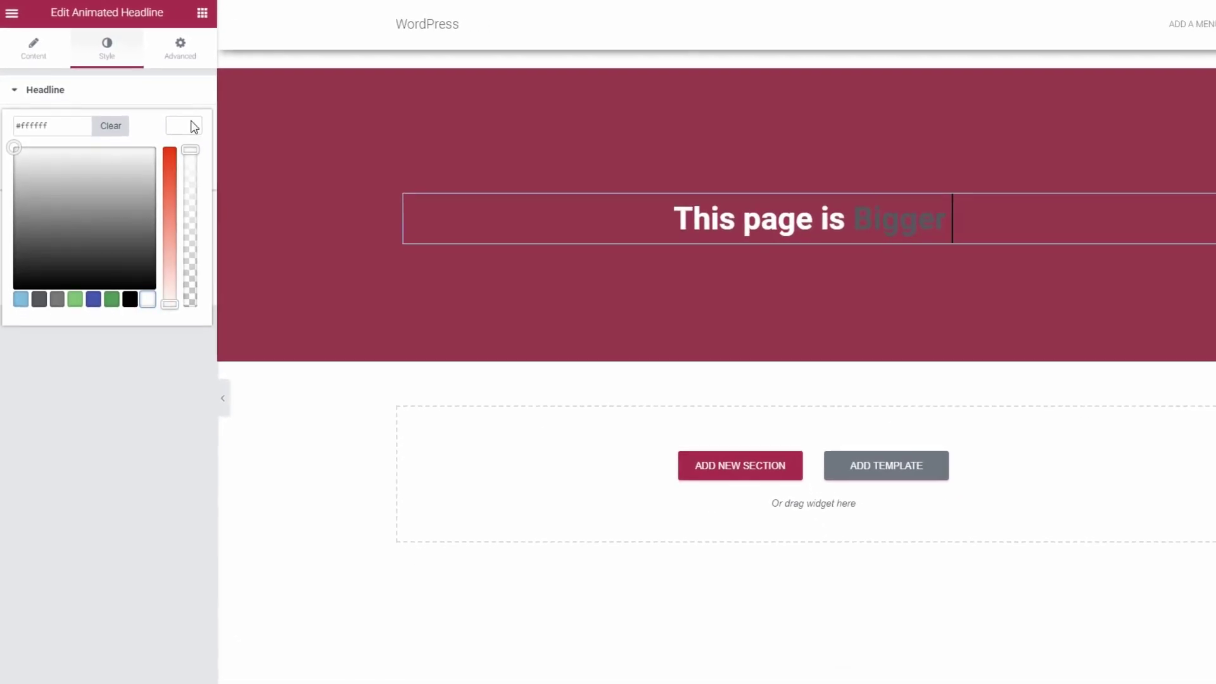
left_click(194, 126)
left_click(186, 235)
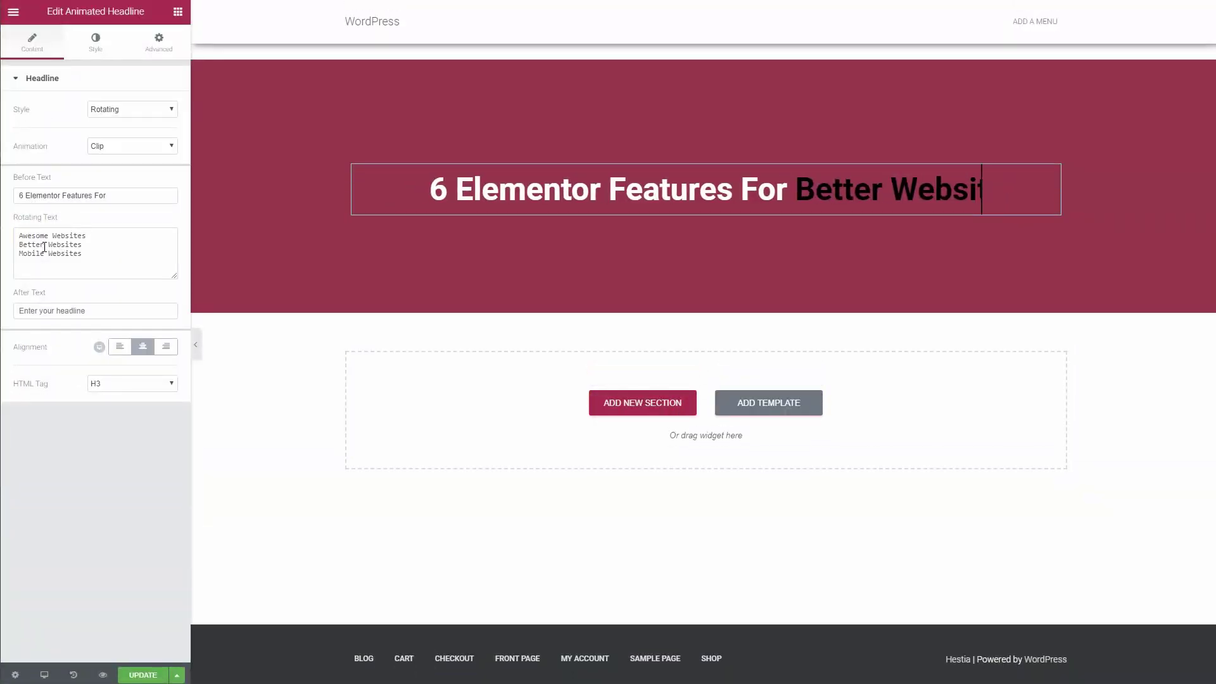
left_click_drag(44, 246, 24, 246)
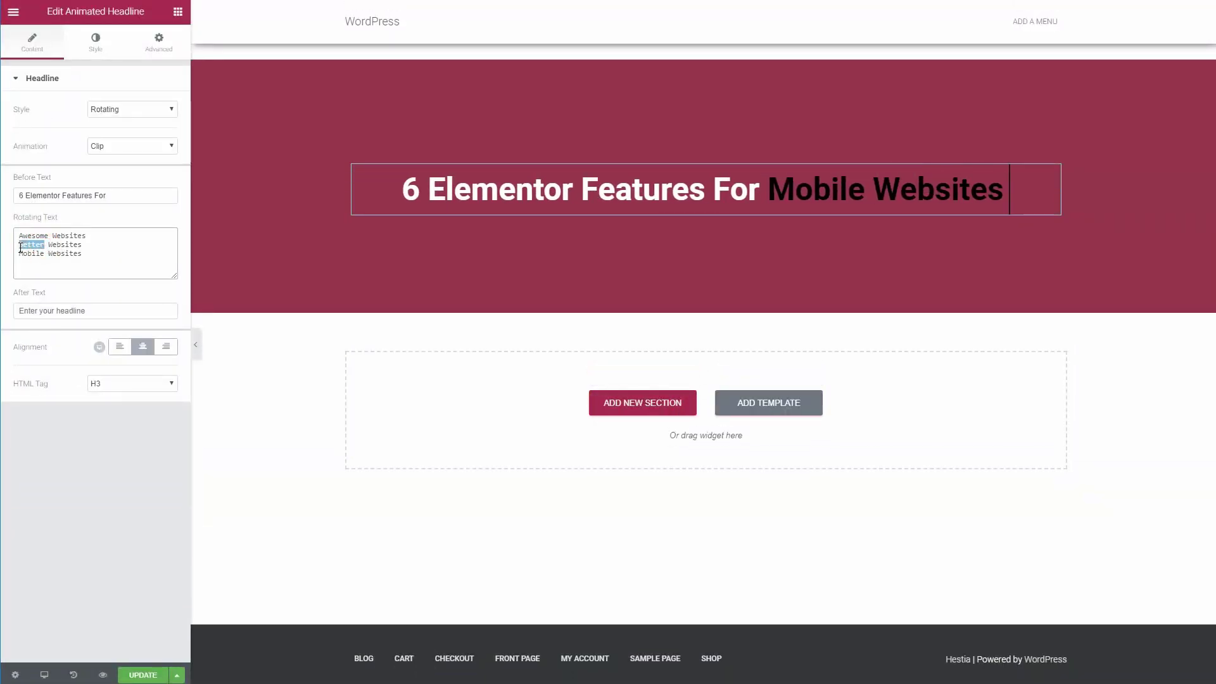
type("Custom")
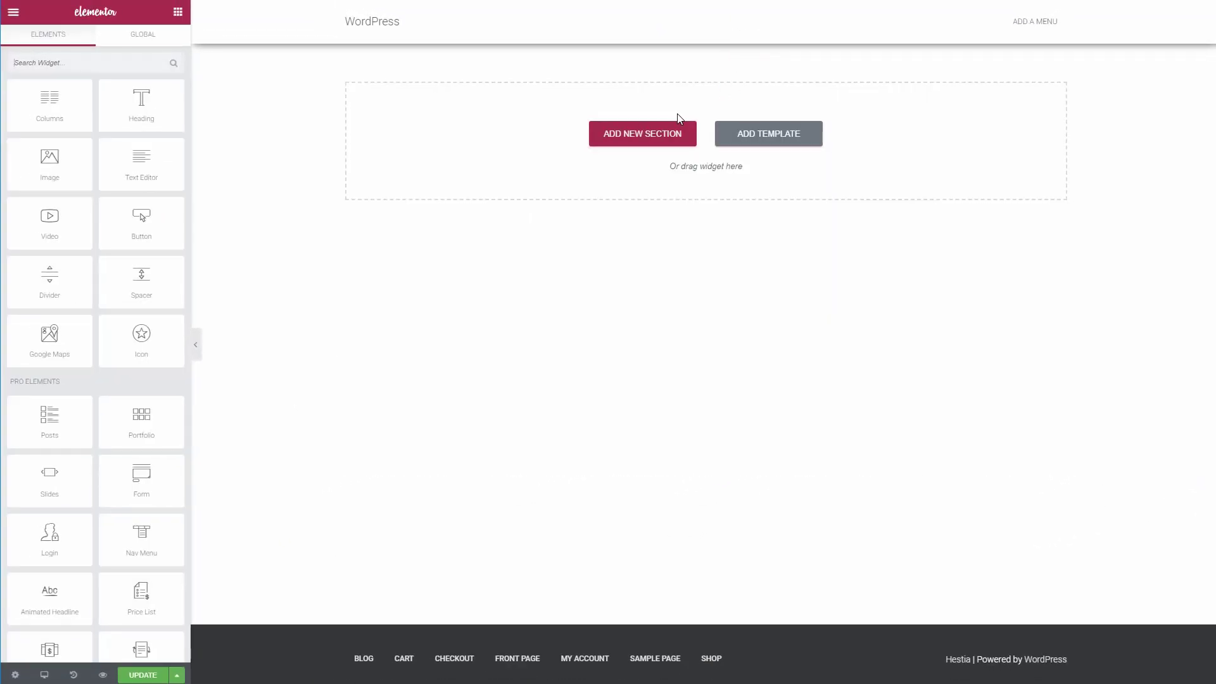
- Add a one-column, a two-column and a three-column section to the page
left_click(645, 128)
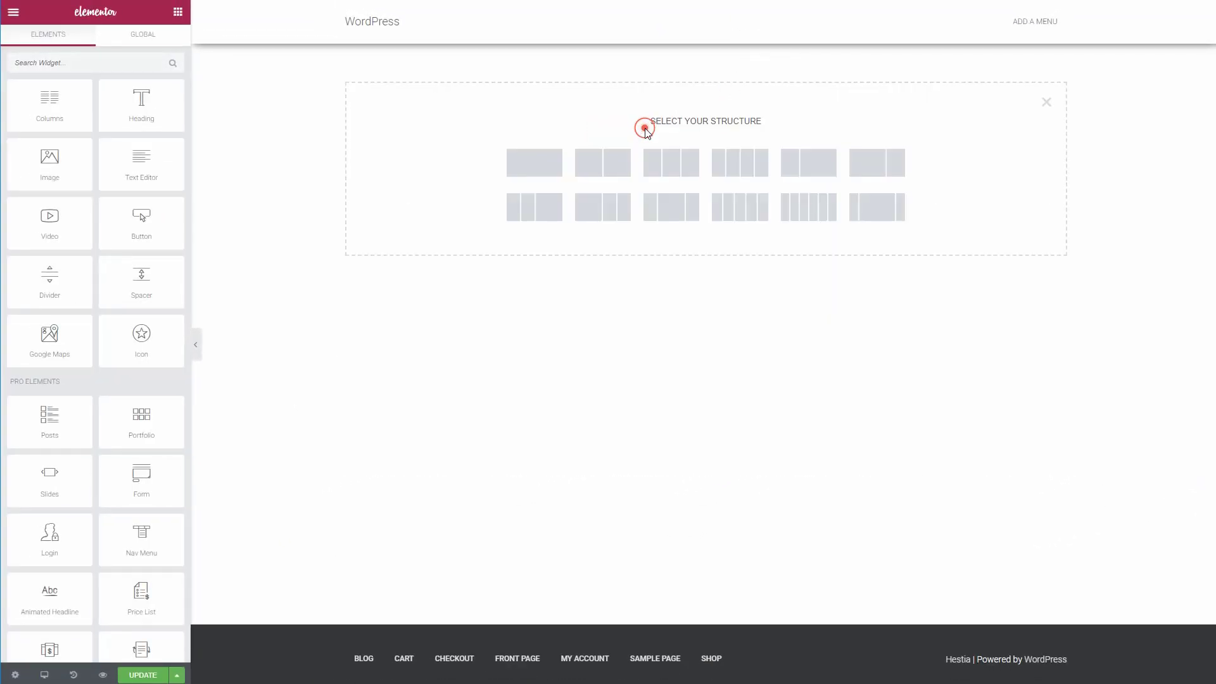
left_click(549, 159)
left_click(632, 172)
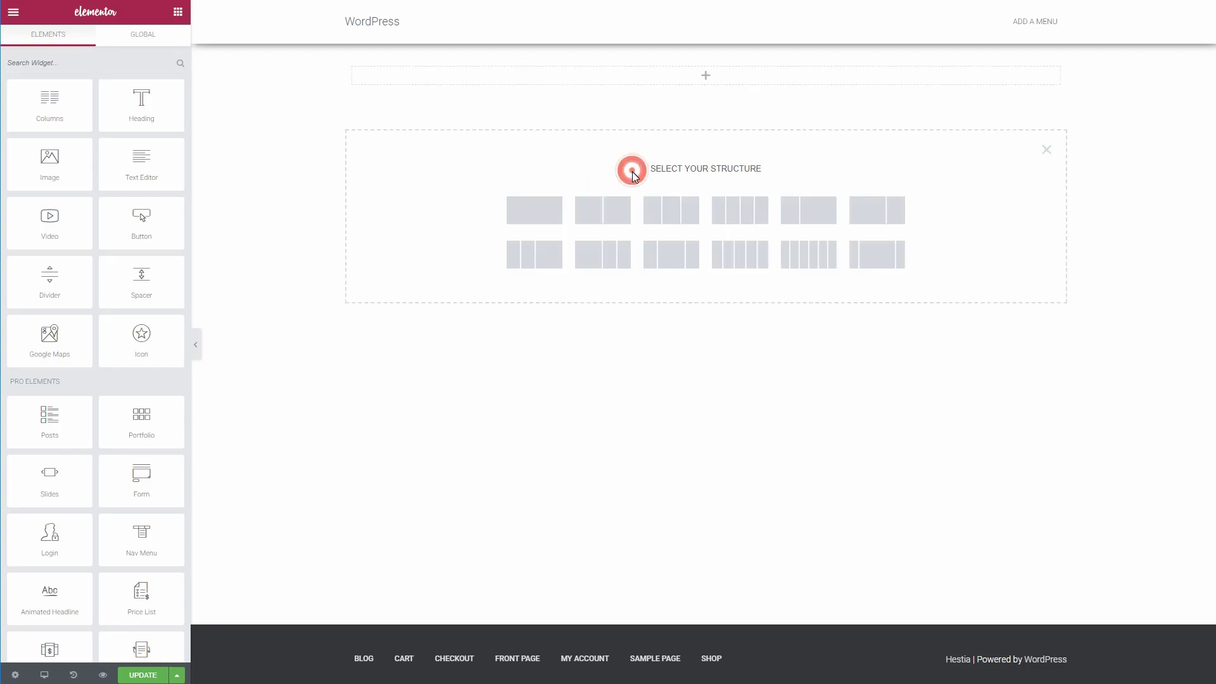
left_click(618, 217)
left_click(635, 219)
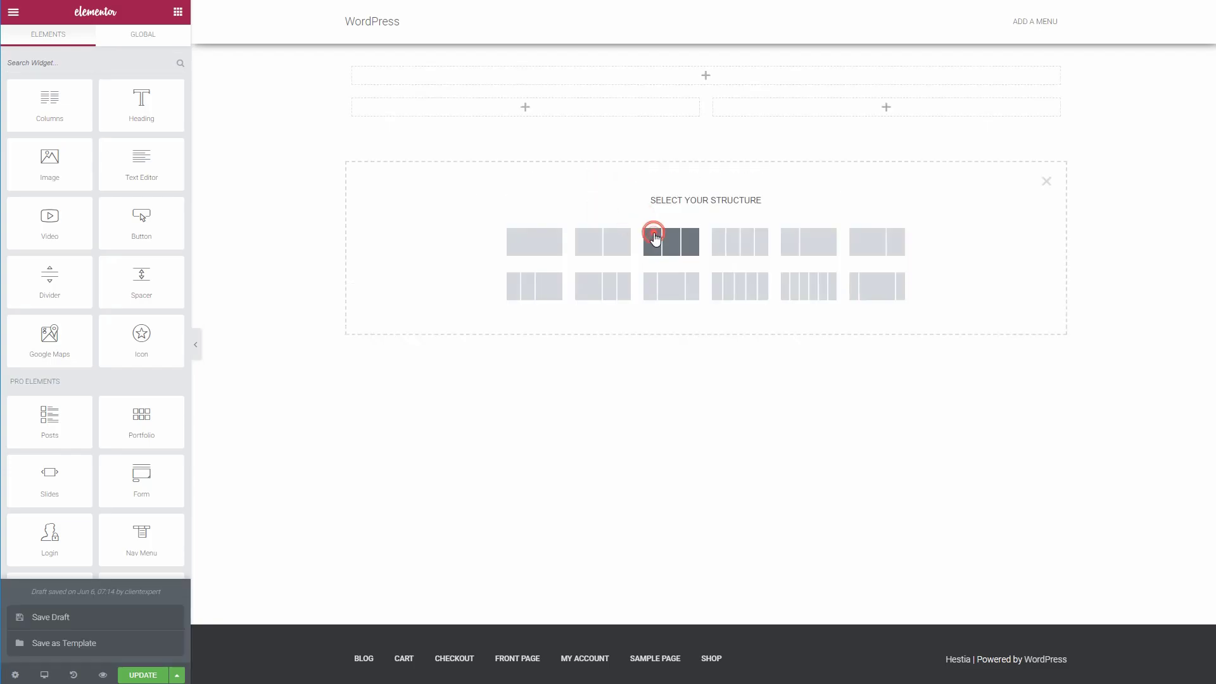
left_click(655, 238)
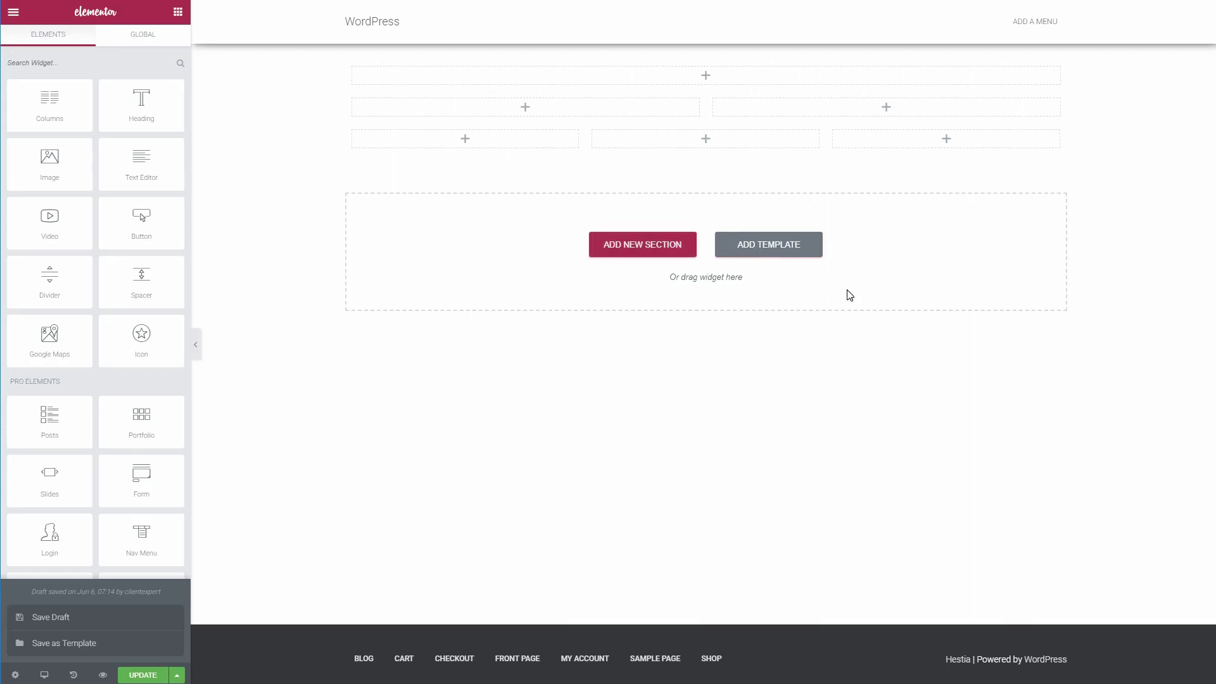
- Insert the Portfolio – Graphic Designer page template from the template library
left_click(781, 250)
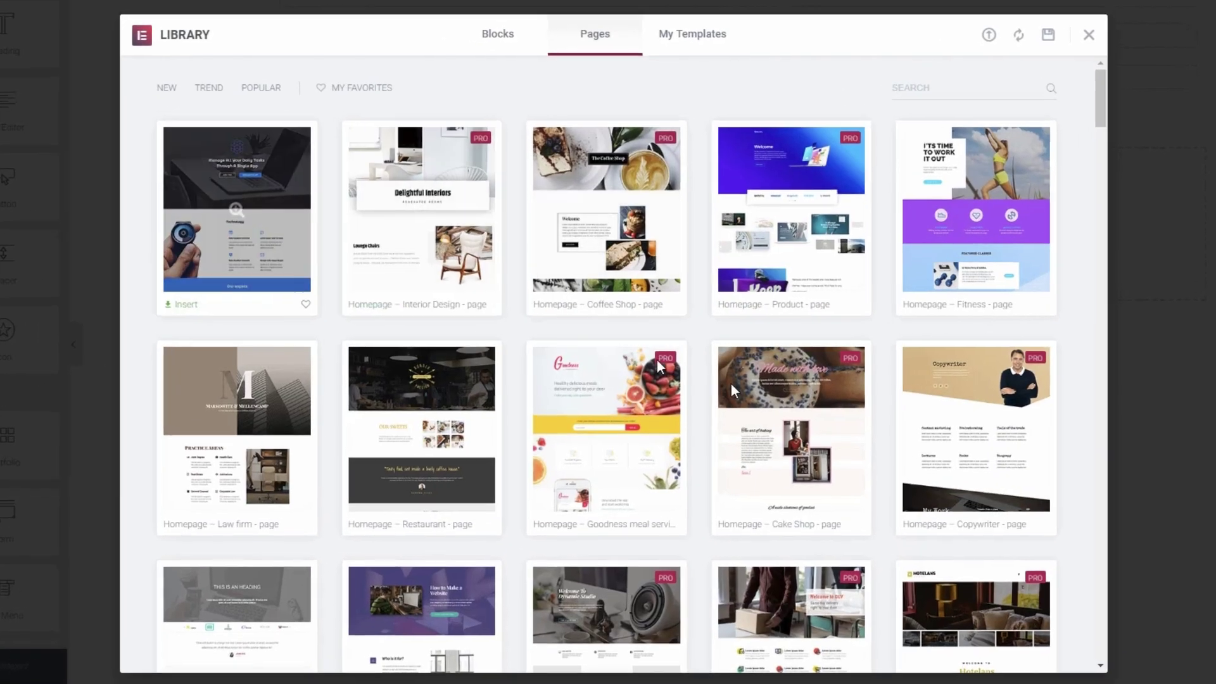
scroll(731, 383, "down", 10)
scroll(735, 386, "down", 5)
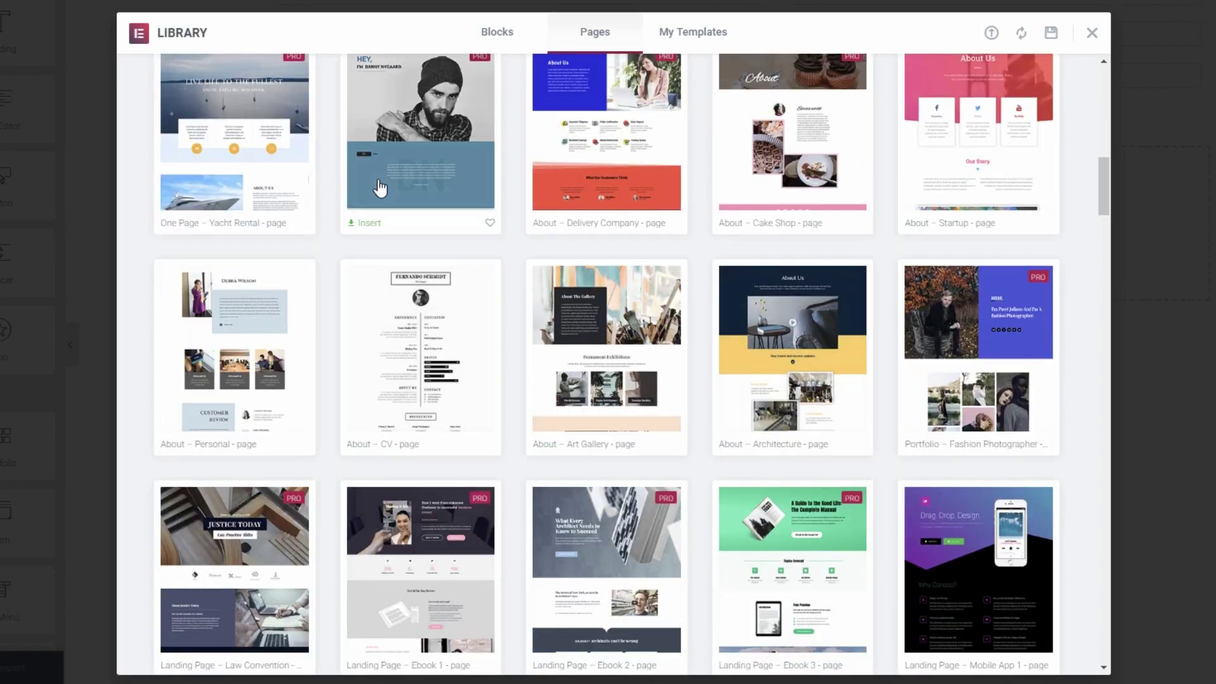
left_click(368, 222)
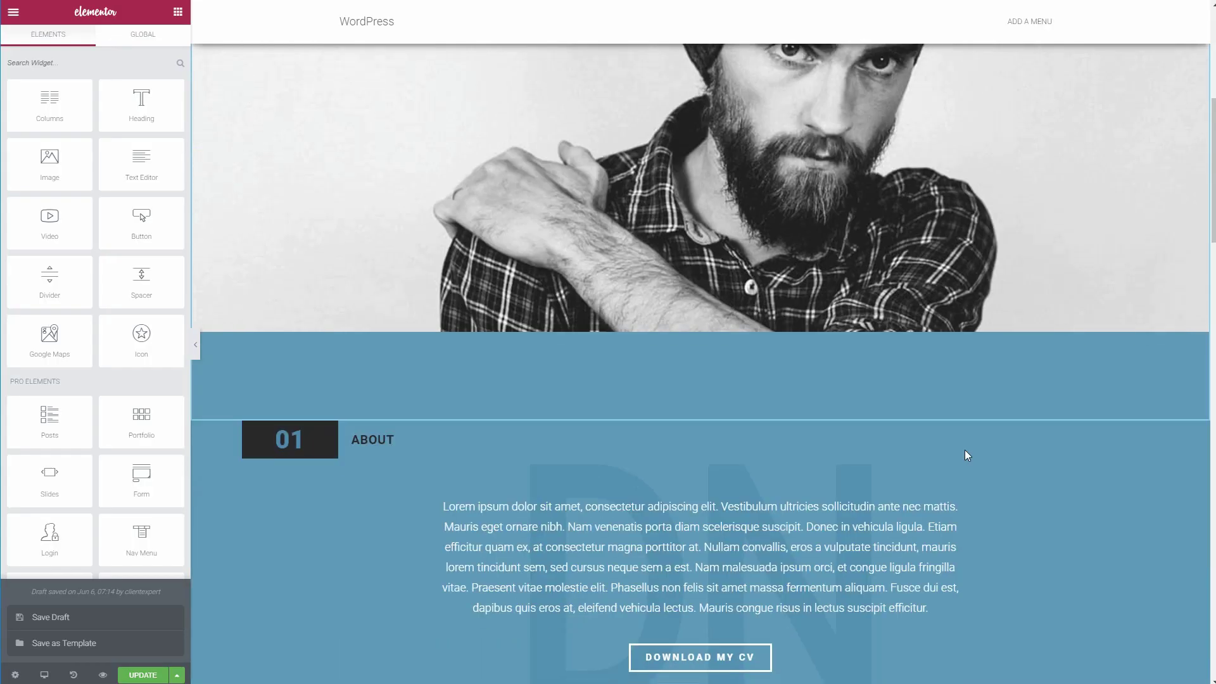
- Reopen the library's Pages tab and browse through the available page templates
scroll(964, 450, "down", 8)
scroll(964, 450, "up", 10)
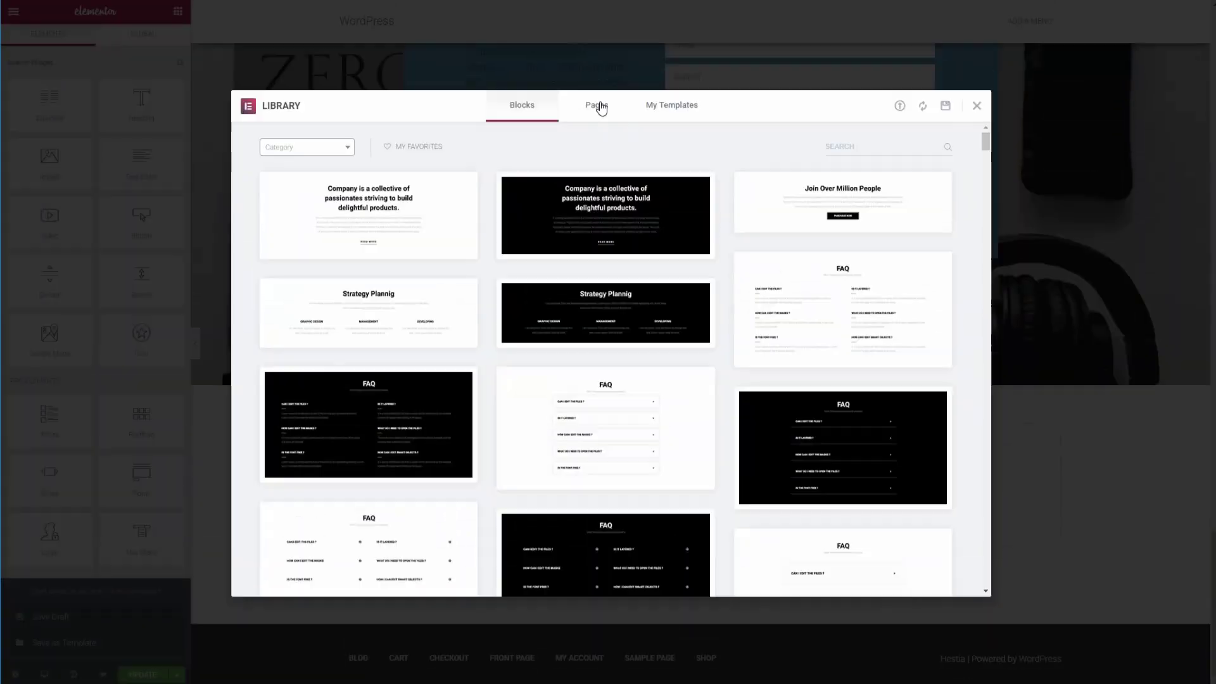
left_click(599, 107)
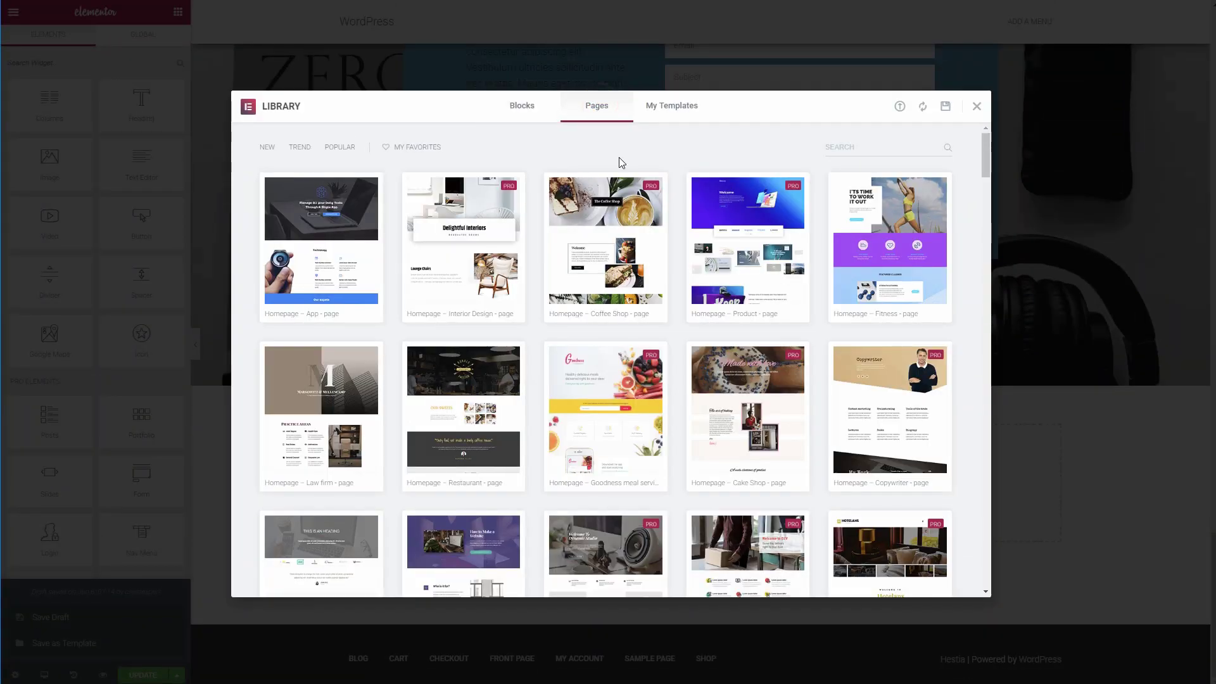
scroll(747, 391, "down", 12)
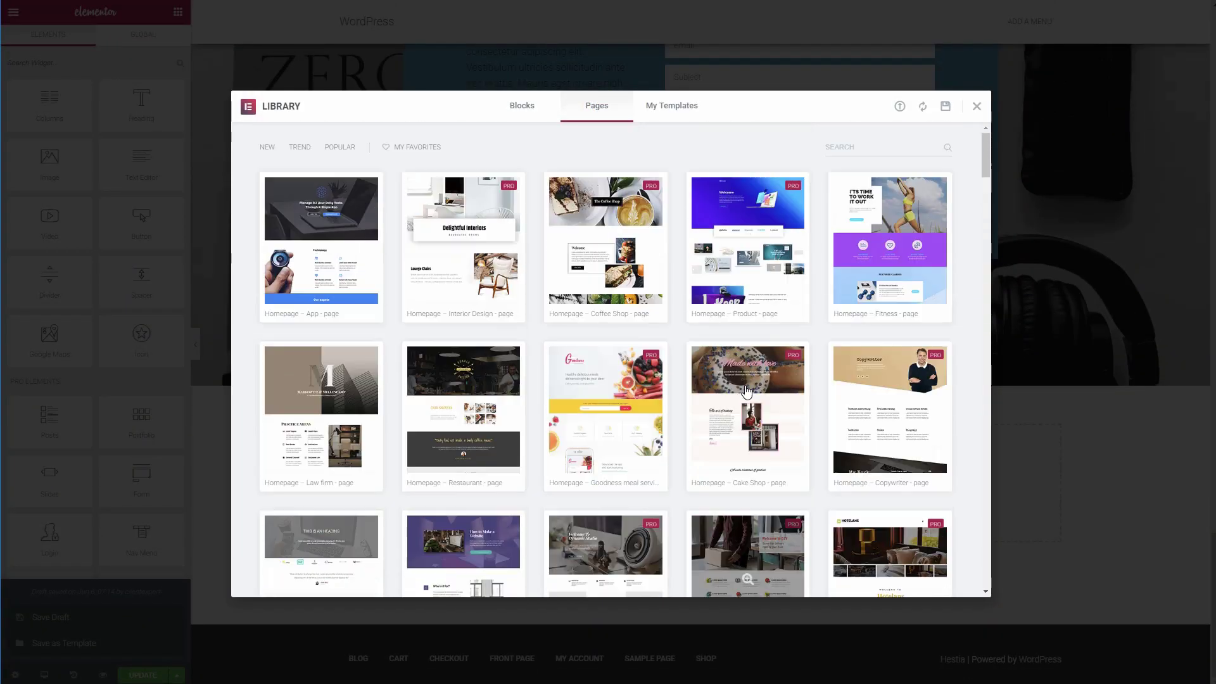
scroll(524, 325, "down", 12)
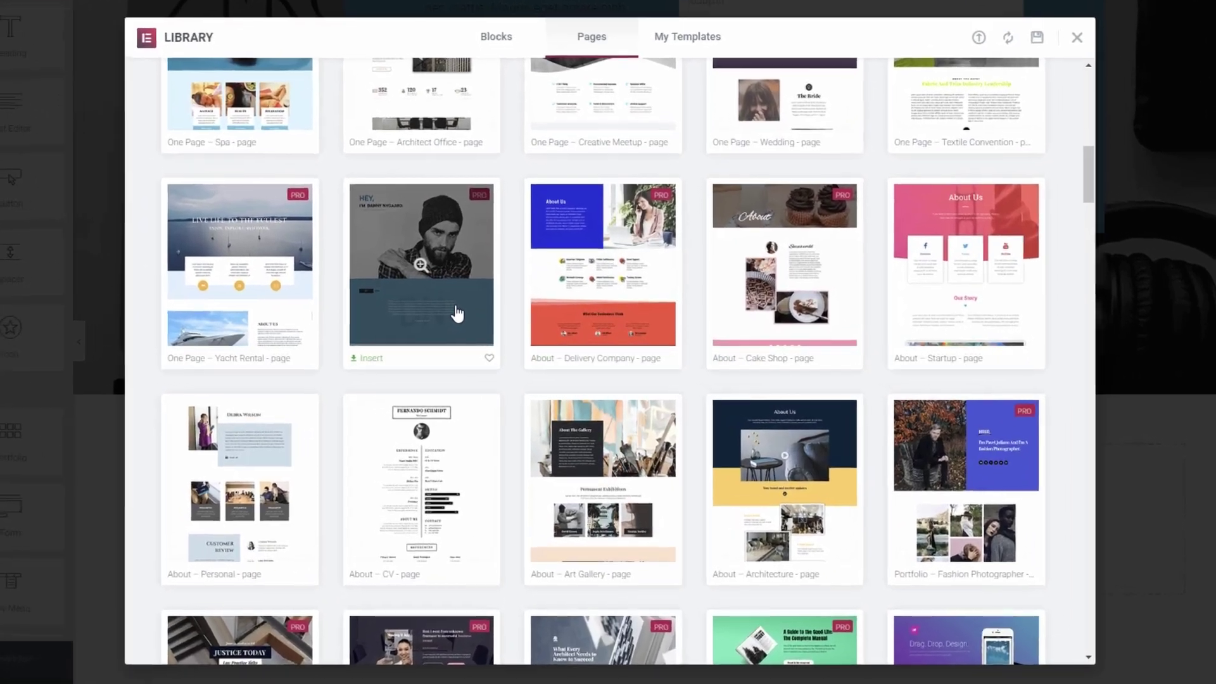
scroll(457, 313, "up", 5)
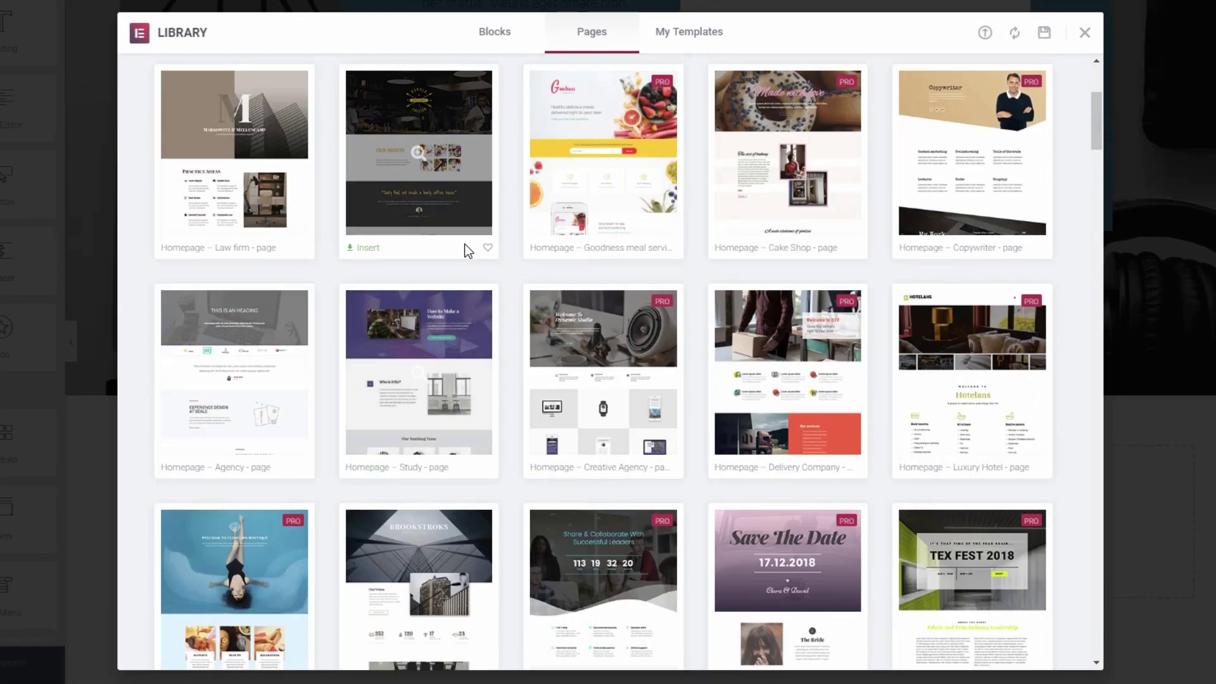
scroll(598, 291, "down", 15)
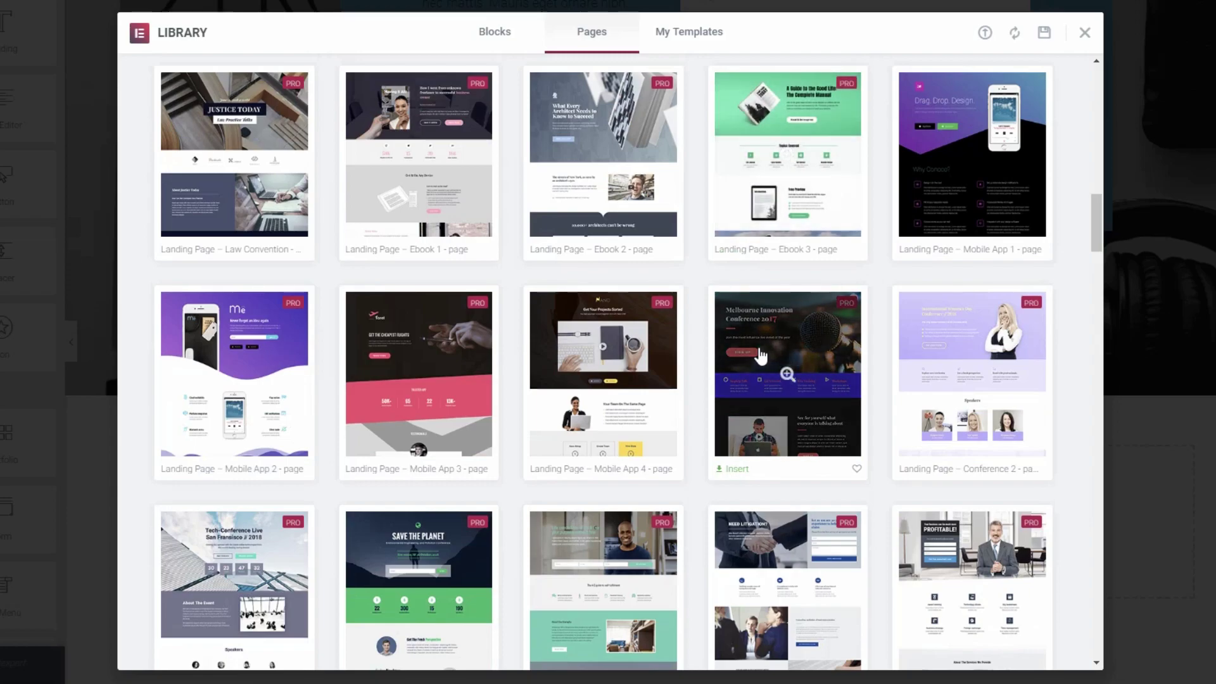
scroll(762, 347, "up", 15)
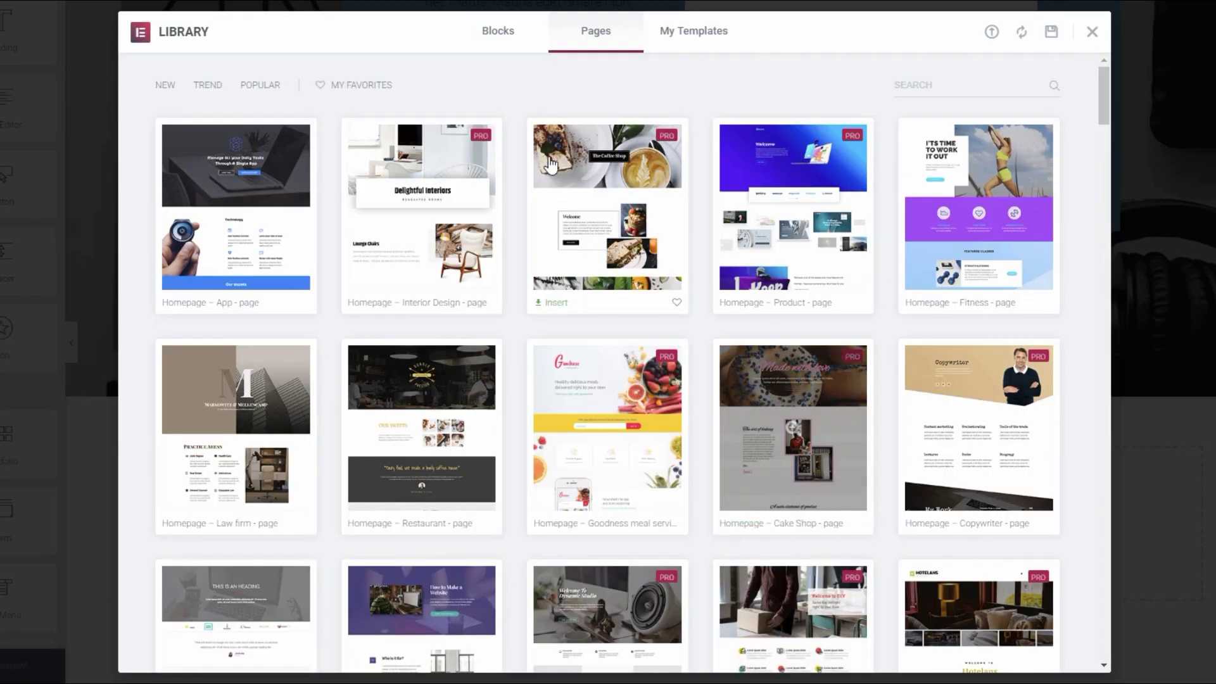
- Filter library Blocks to the Contact category and insert the email-and-map contact block
left_click(496, 38)
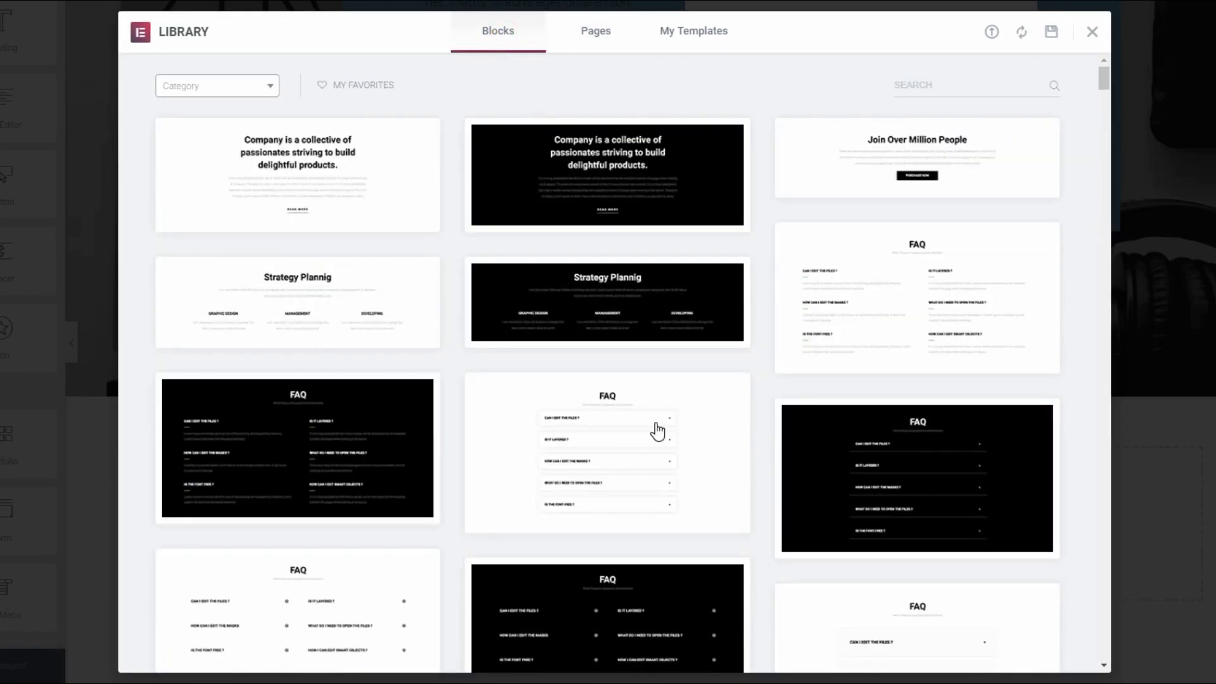
scroll(657, 431, "down", 8)
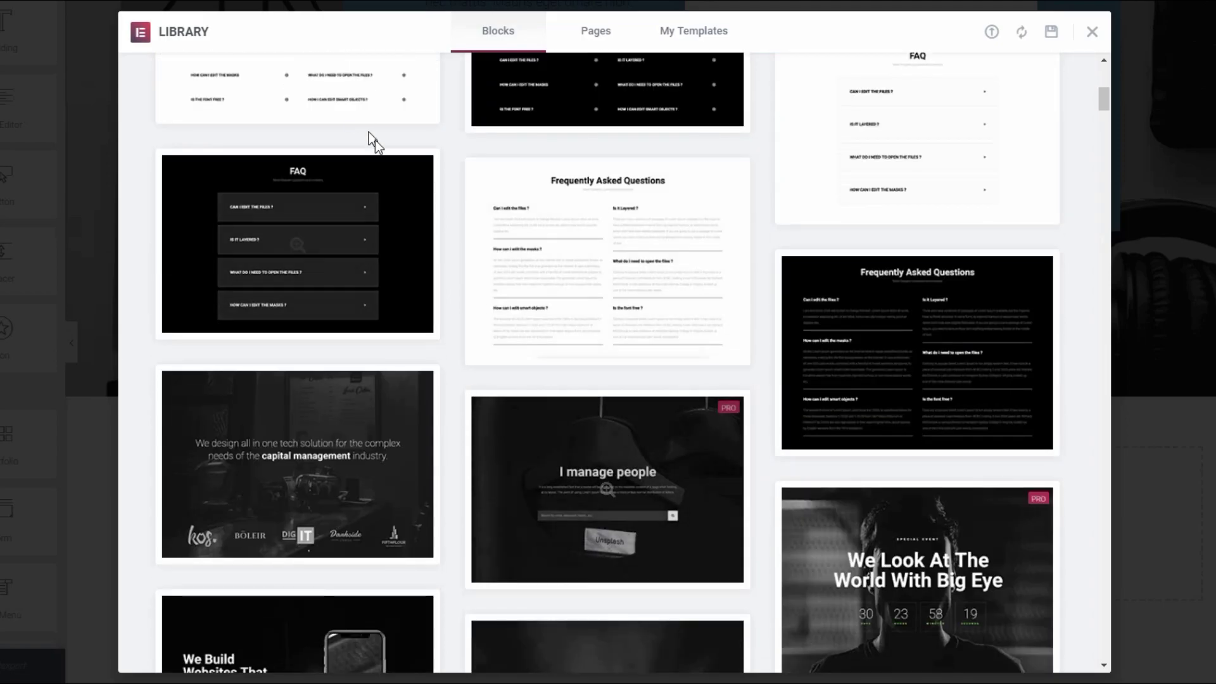
scroll(375, 140, "up", 8)
left_click(265, 97)
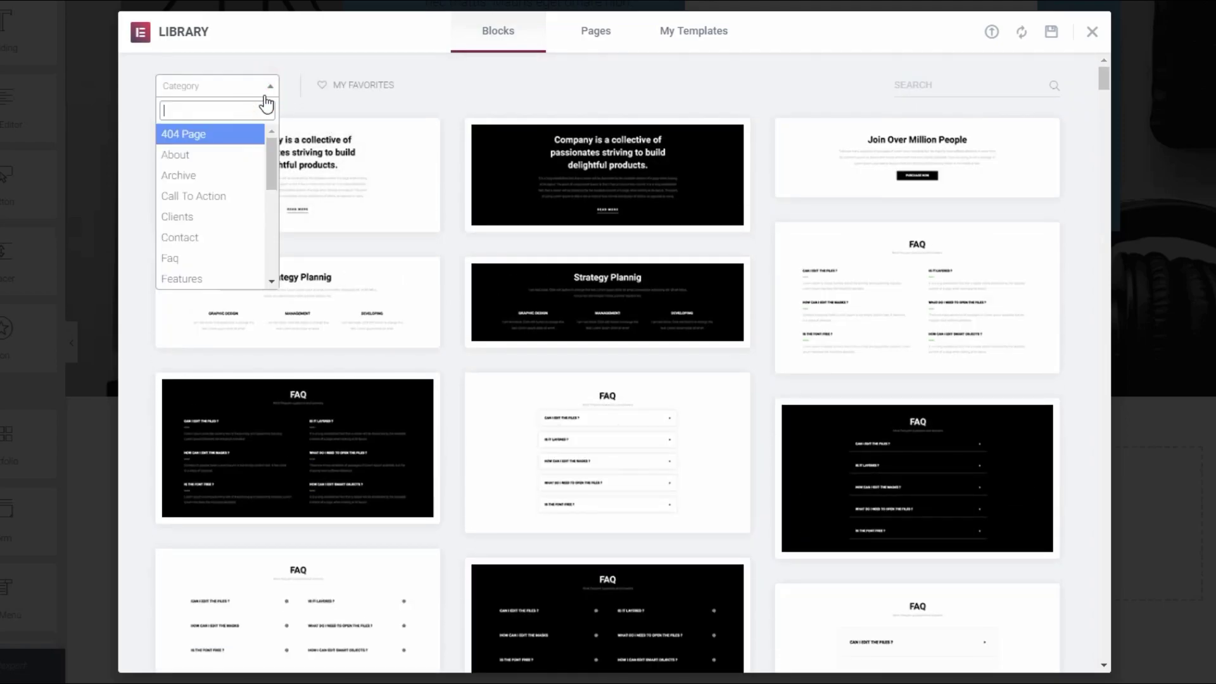
left_click(197, 238)
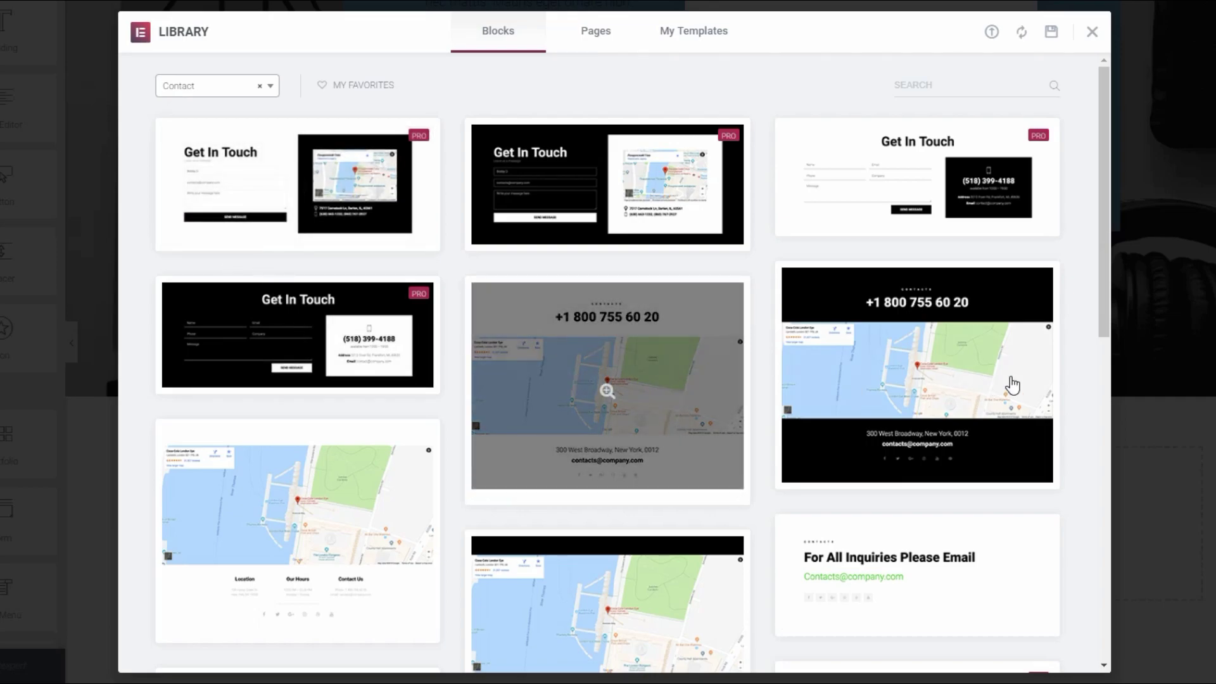
scroll(922, 404, "down", 5)
scroll(920, 413, "down", 3)
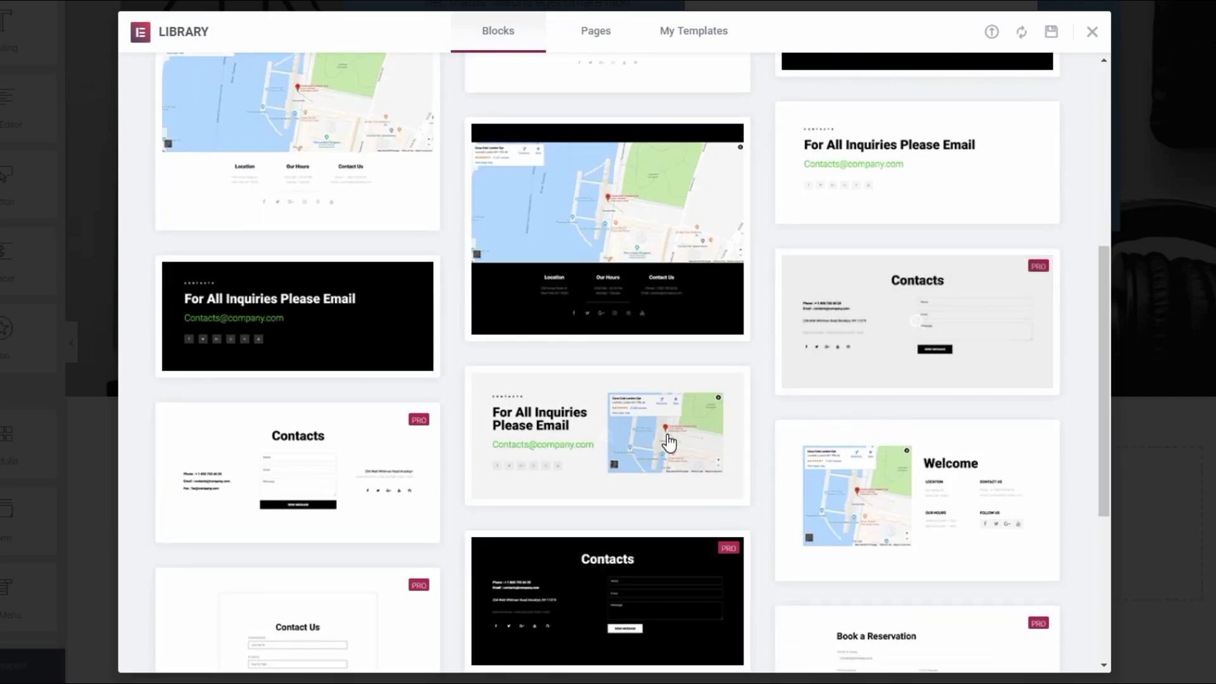
left_click(495, 493)
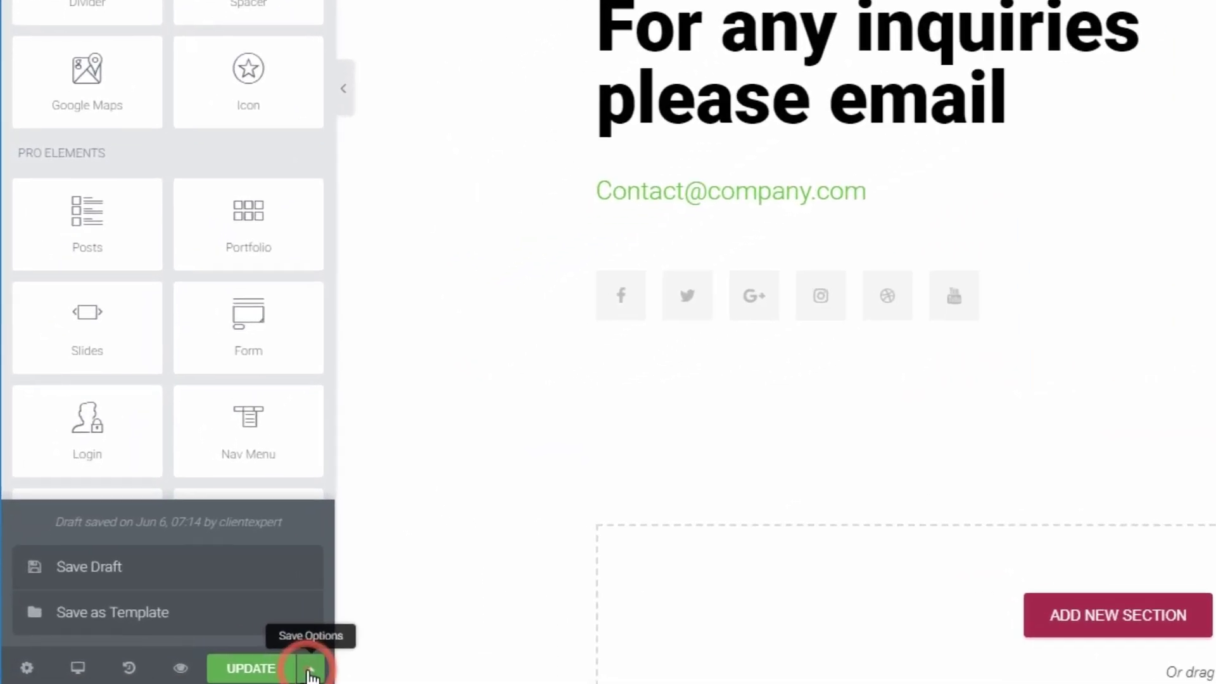
- Choose Save as Template from the Update menu and move to the template name field
left_click(172, 610)
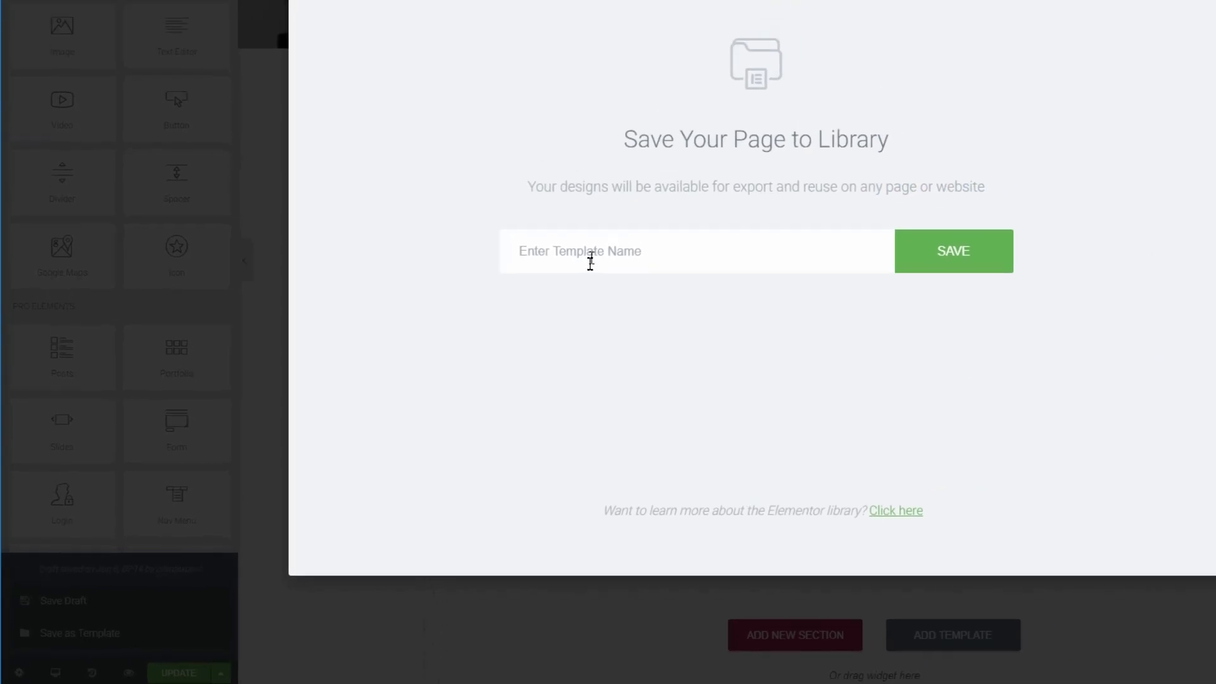
left_click(919, 18)
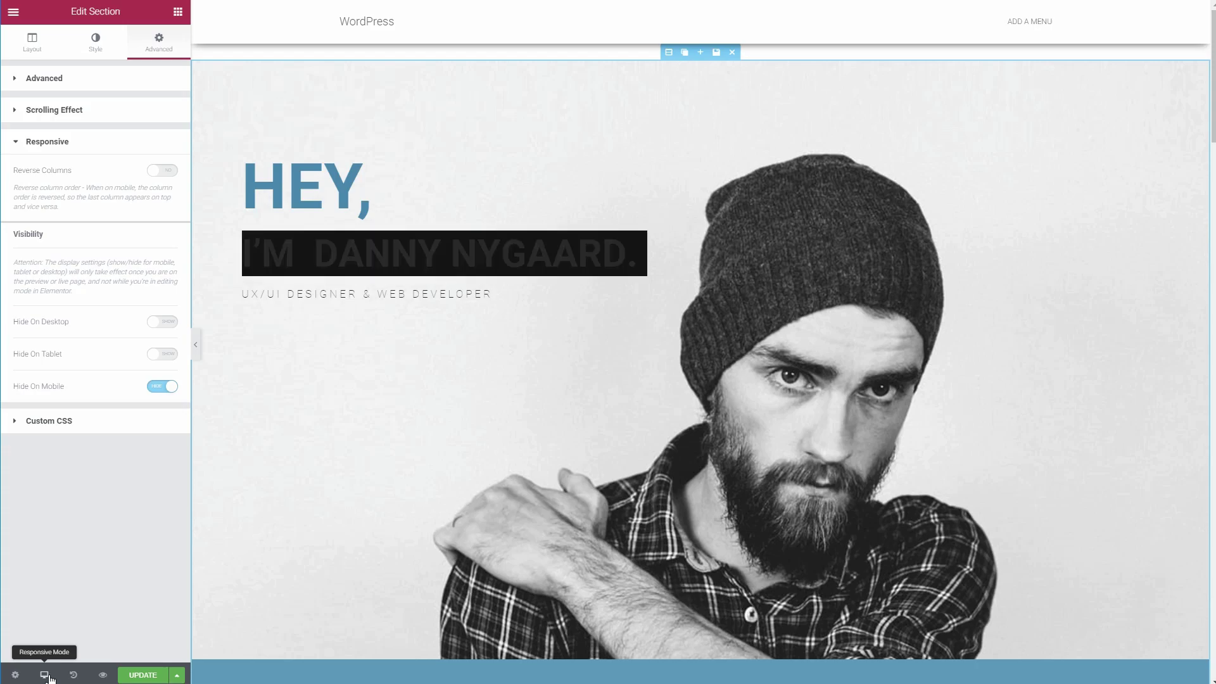
- Preview the page at tablet, mobile, then tablet widths before returning to desktop view
left_click(49, 676)
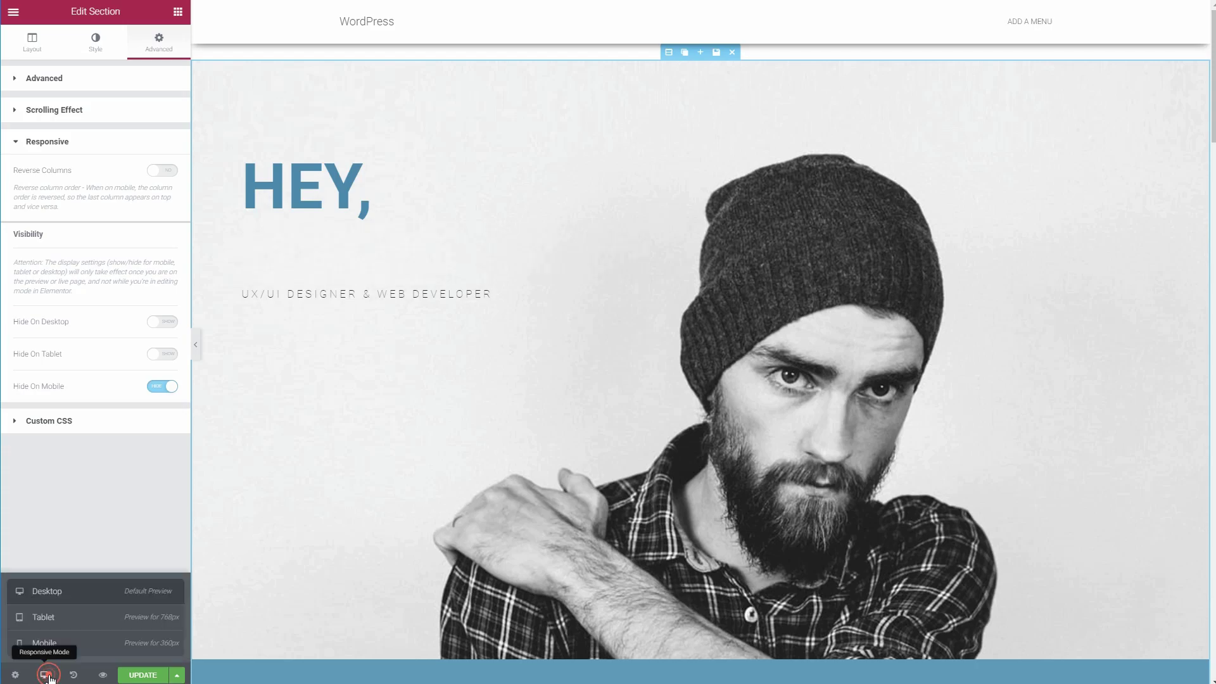
left_click(41, 625)
scroll(575, 507, "down", 6)
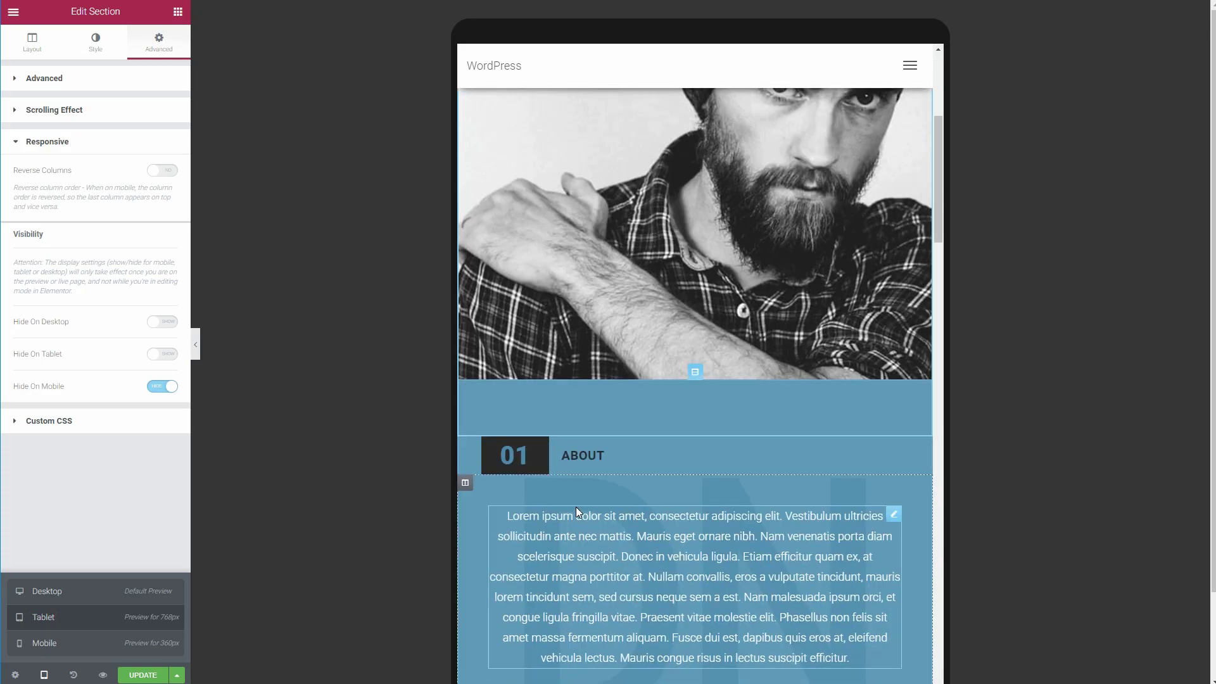
scroll(576, 507, "down", 10)
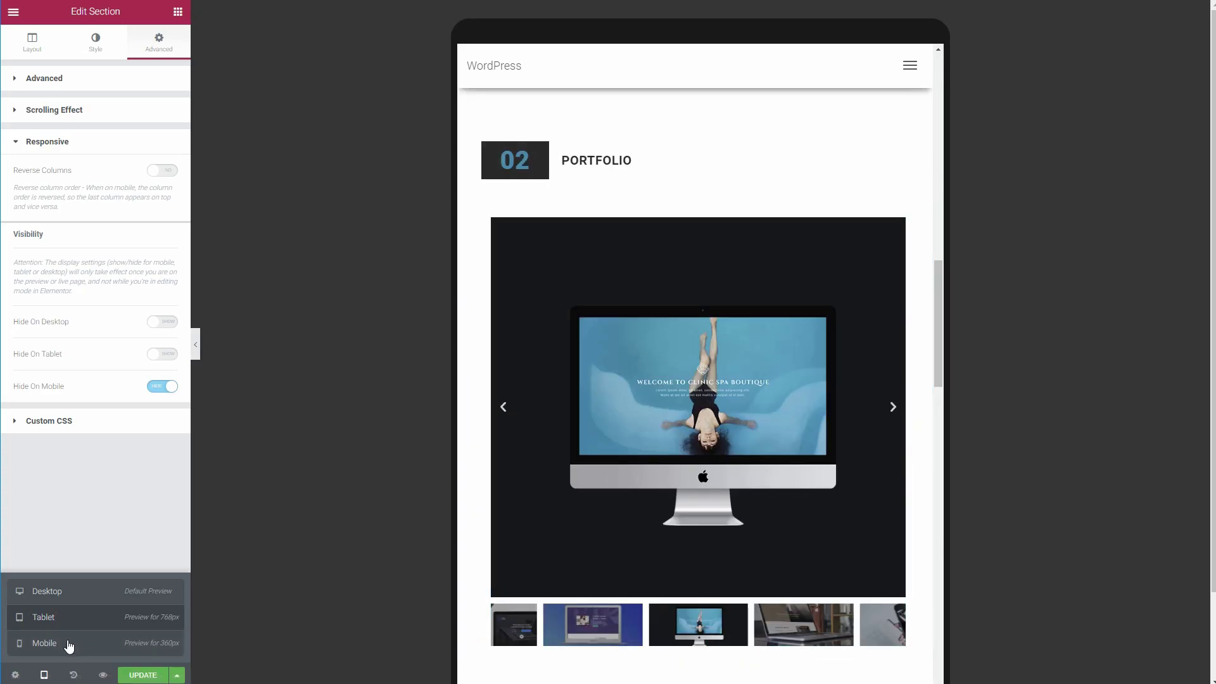
left_click(57, 644)
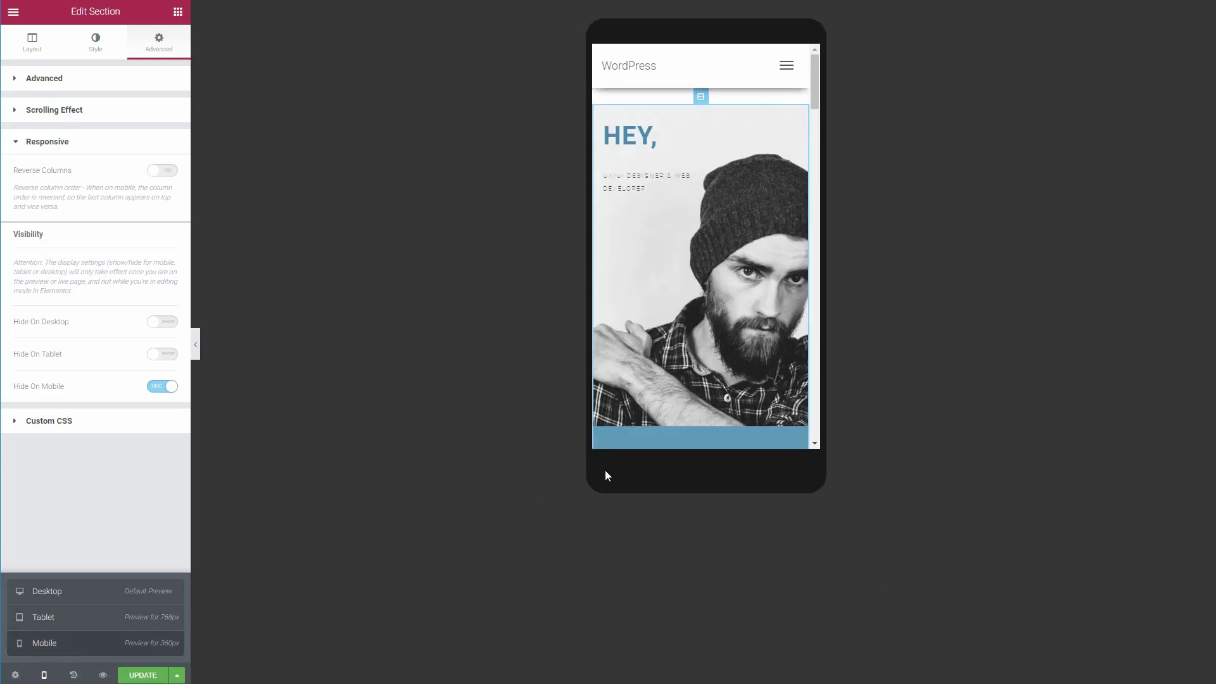
left_click(52, 624)
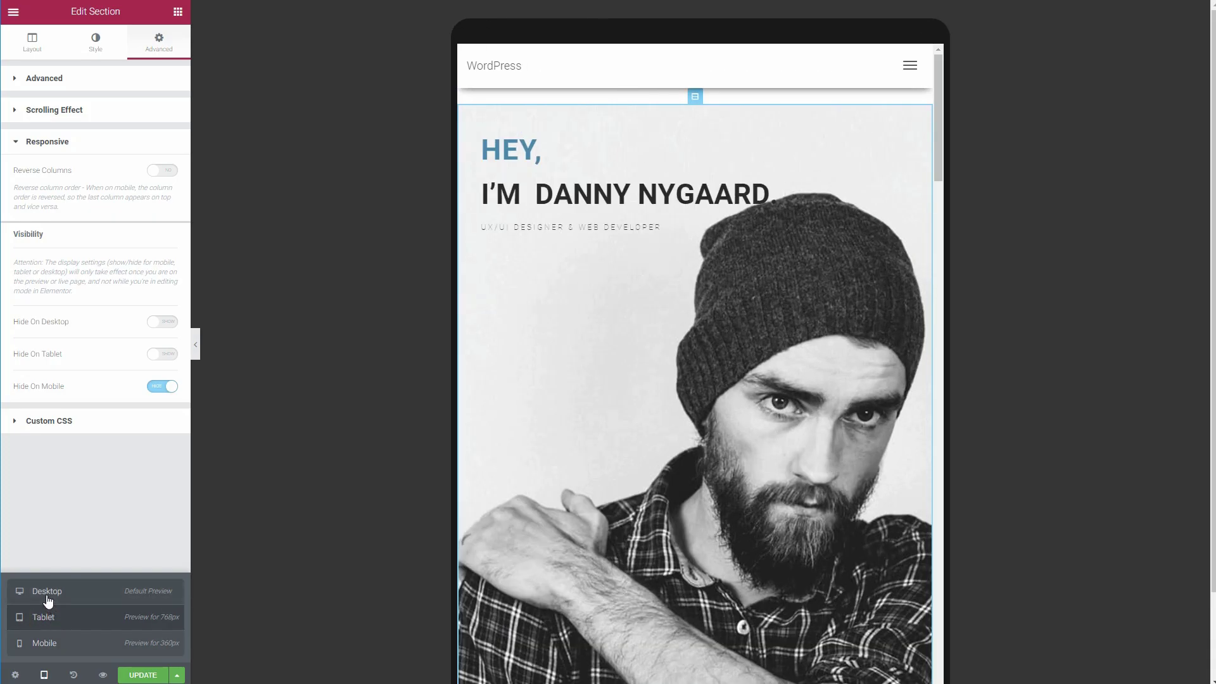
left_click(49, 595)
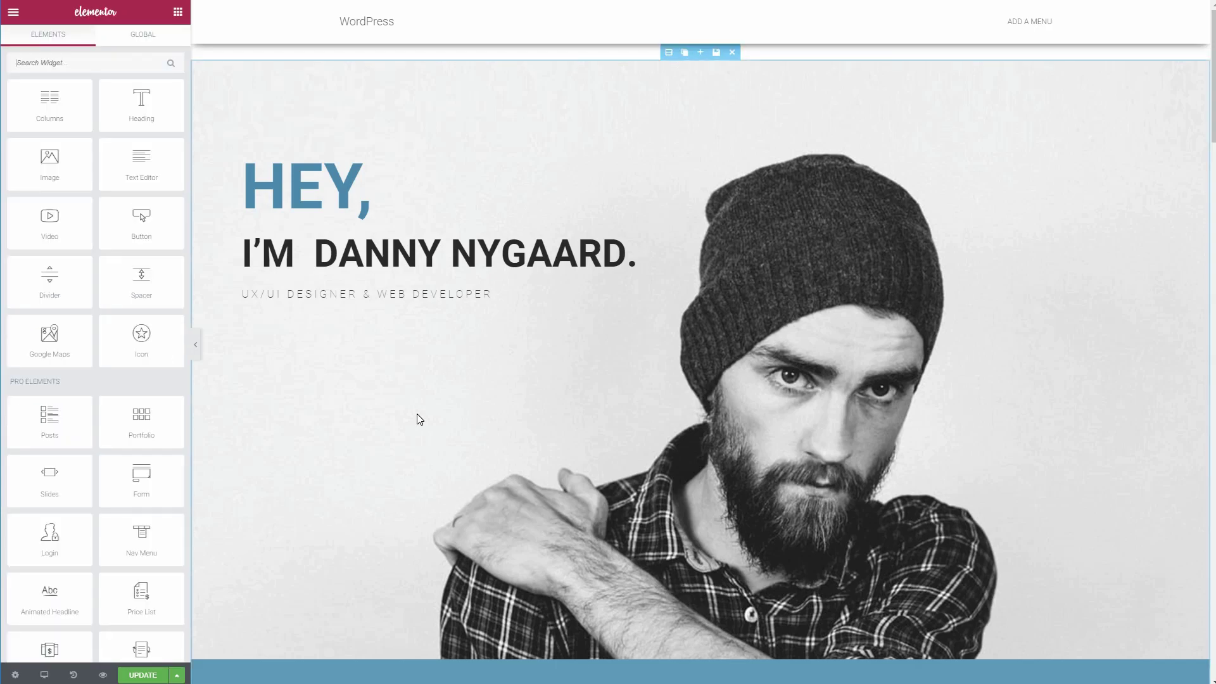
- In the hero section's Advanced > Responsive settings, switch the Hide On Mobile toggle off
scroll(418, 419, "down", 8)
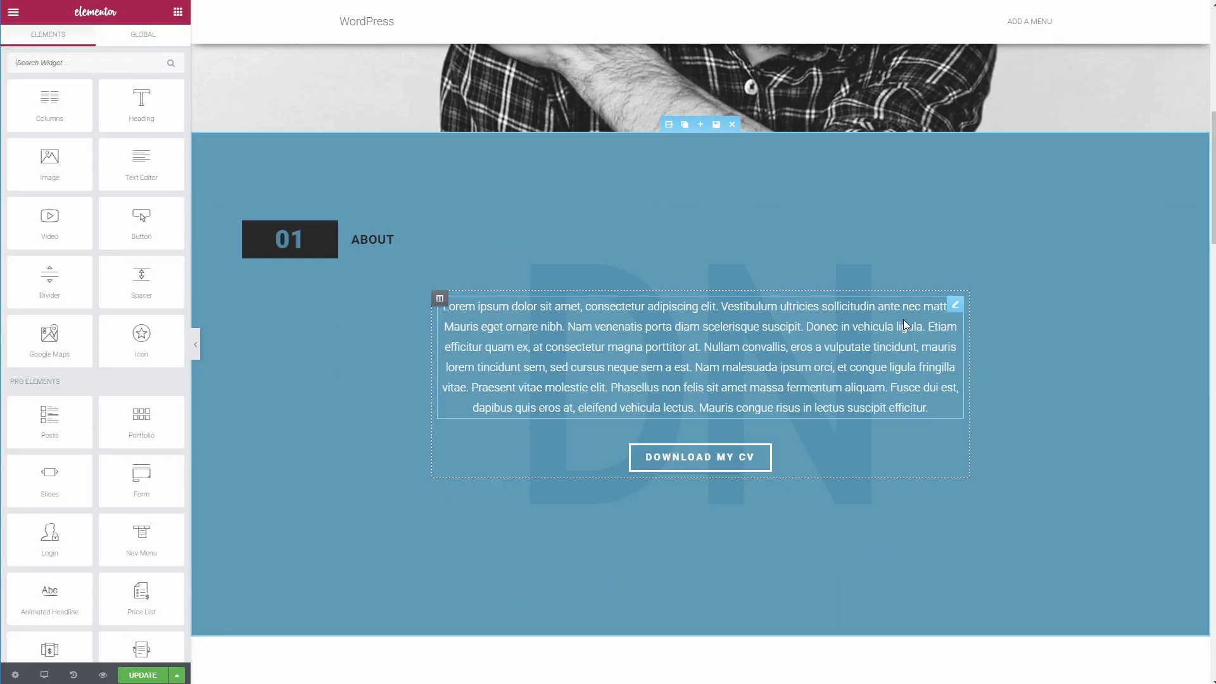
left_click(956, 306)
left_click(158, 43)
left_click(60, 450)
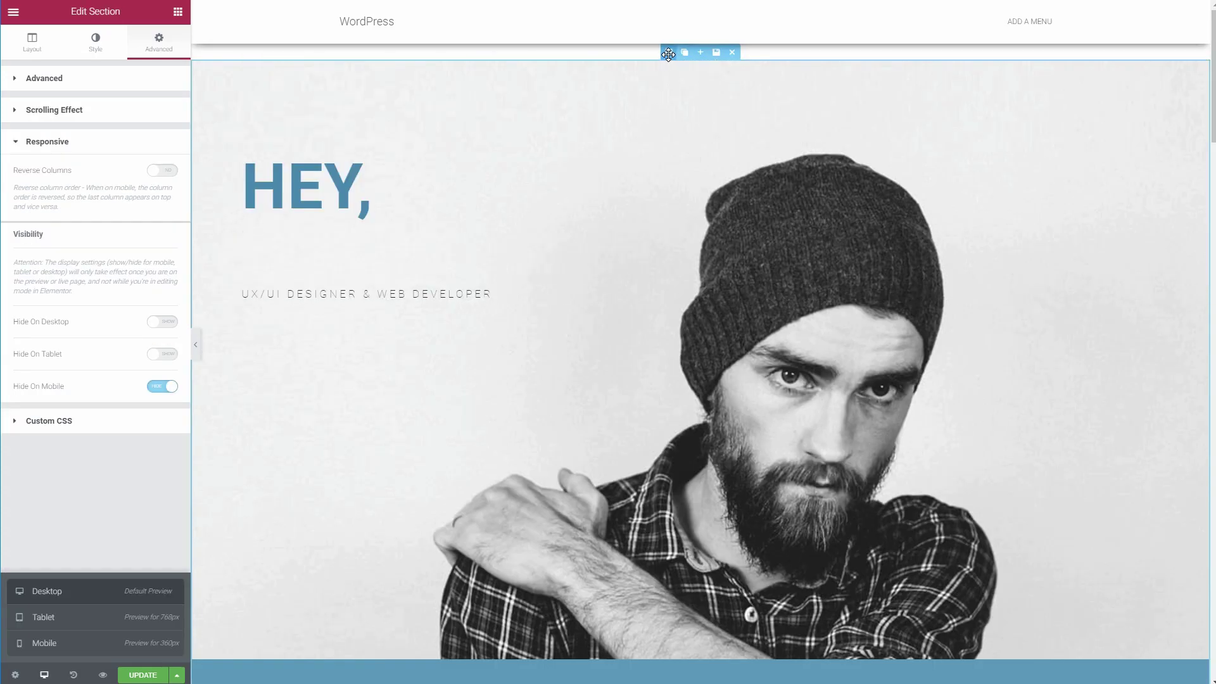
left_click(96, 50)
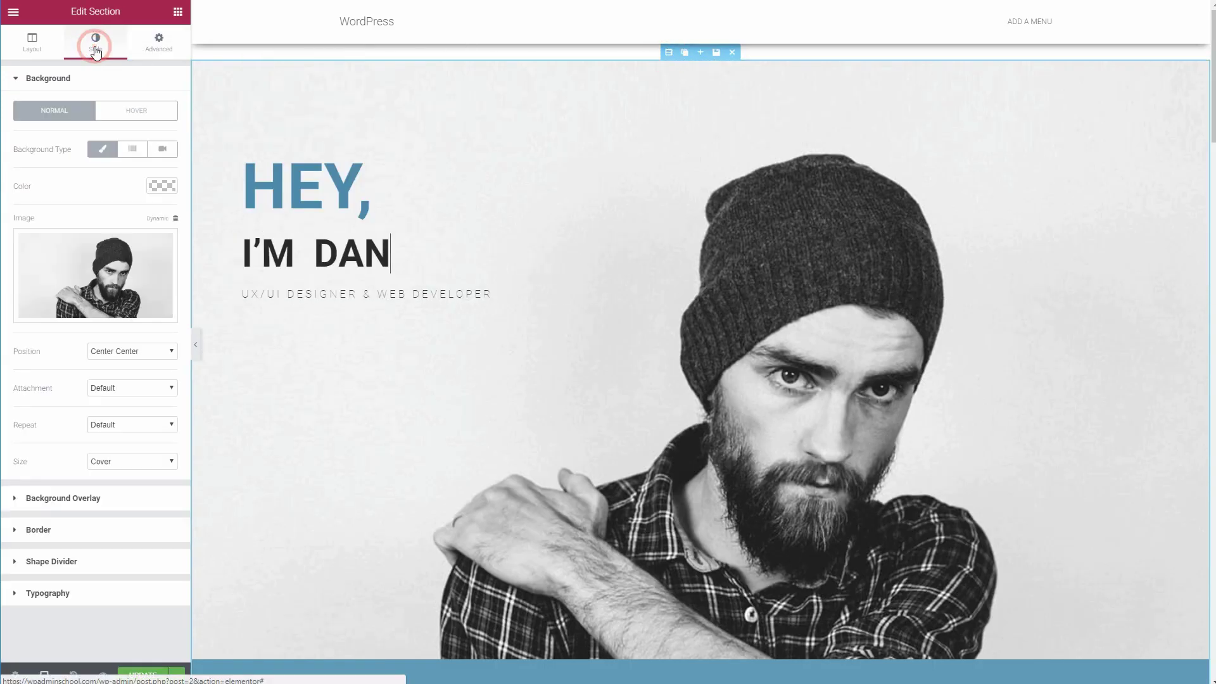
left_click(159, 49)
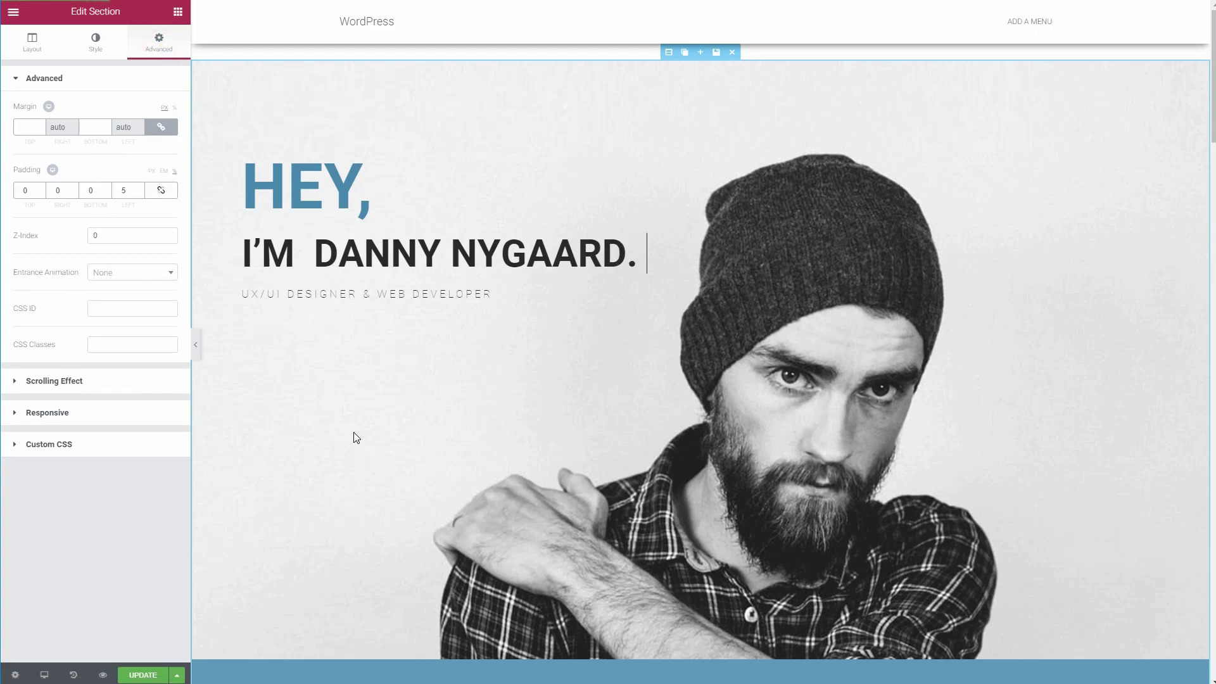
left_click(47, 413)
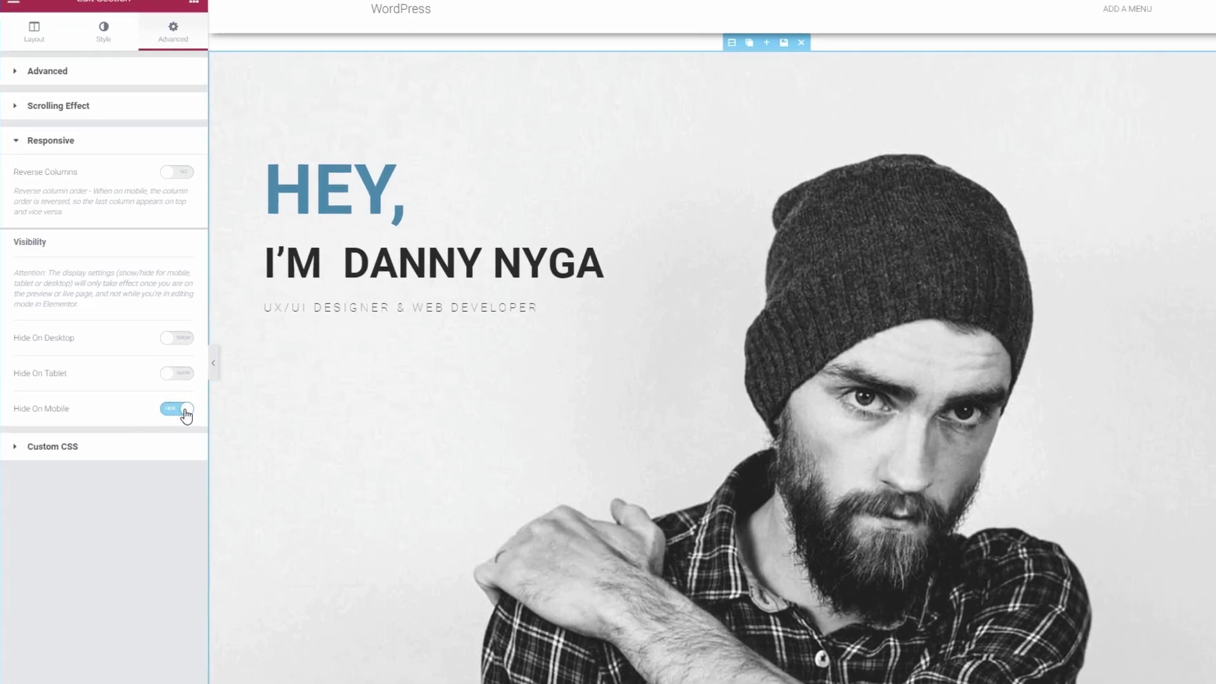
left_click(170, 388)
left_click(220, 461)
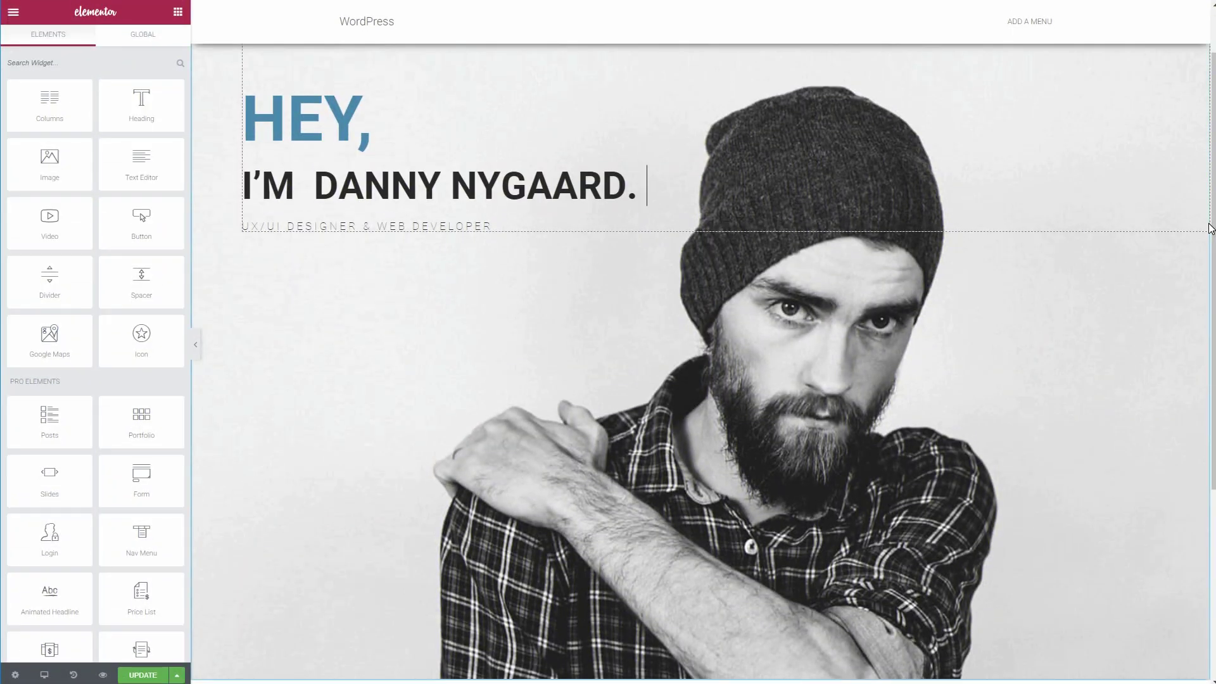
- Delete the hero section and add a one-column section with a centre-aligned Heading widget
scroll(1207, 222, "up", 1)
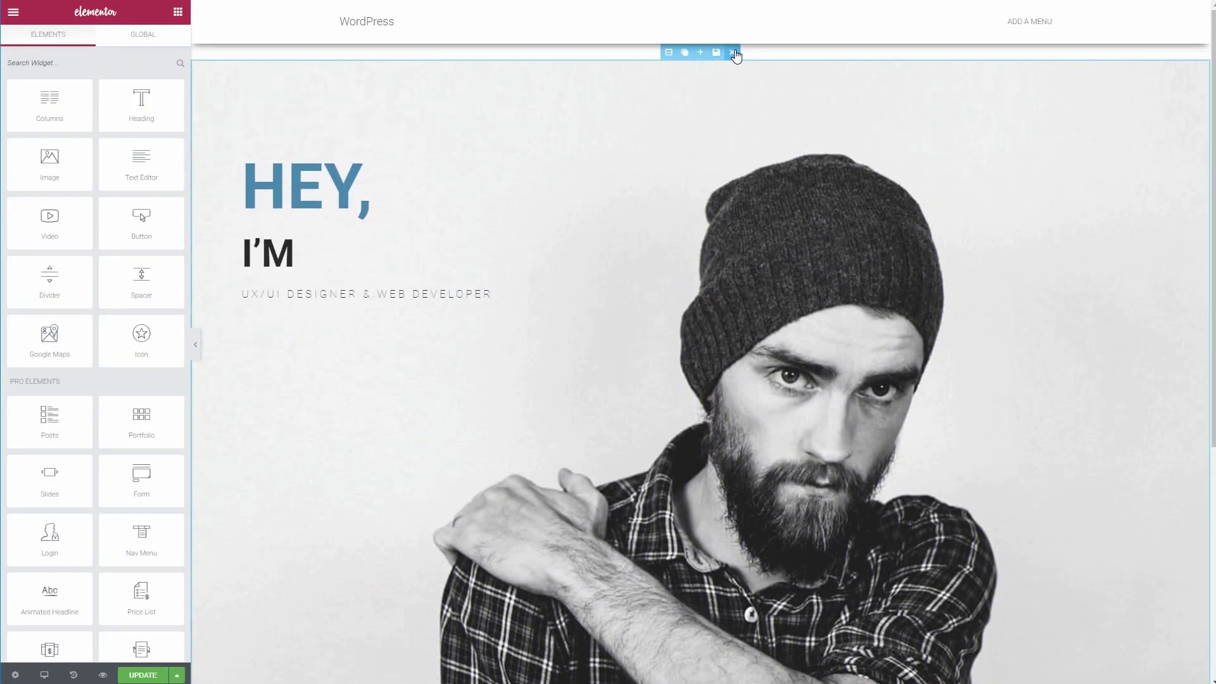
left_click(734, 53)
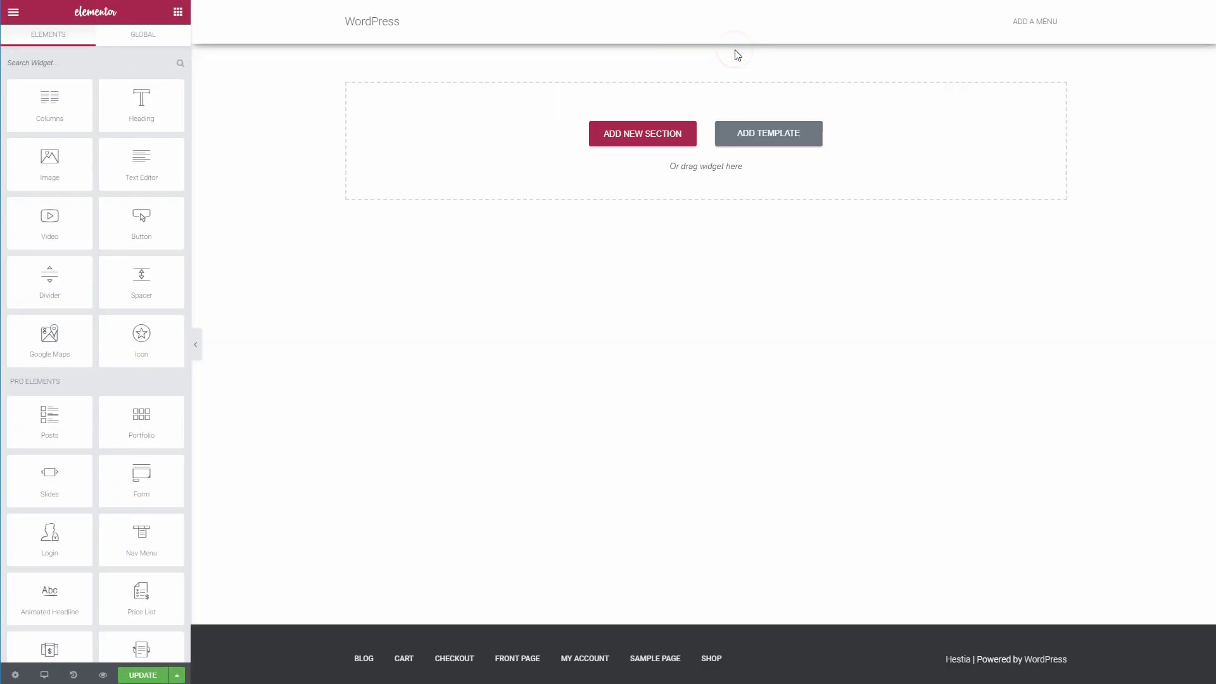
left_click(658, 137)
left_click(549, 166)
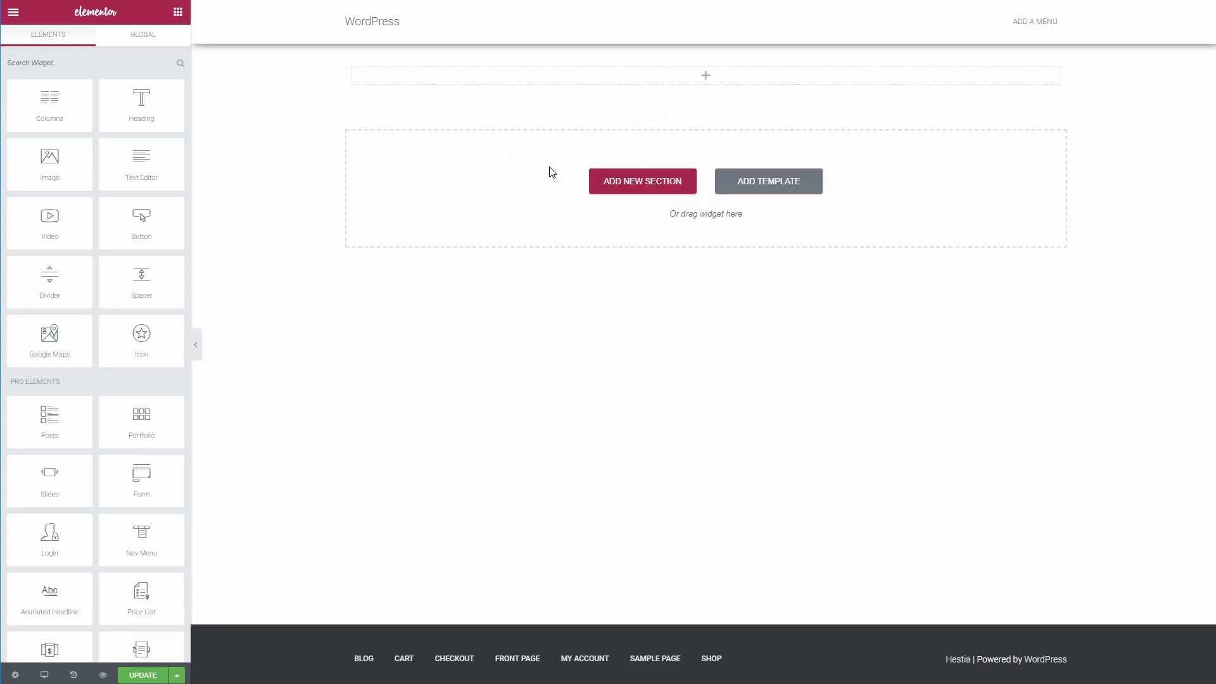
left_click_drag(622, 128, 700, 79)
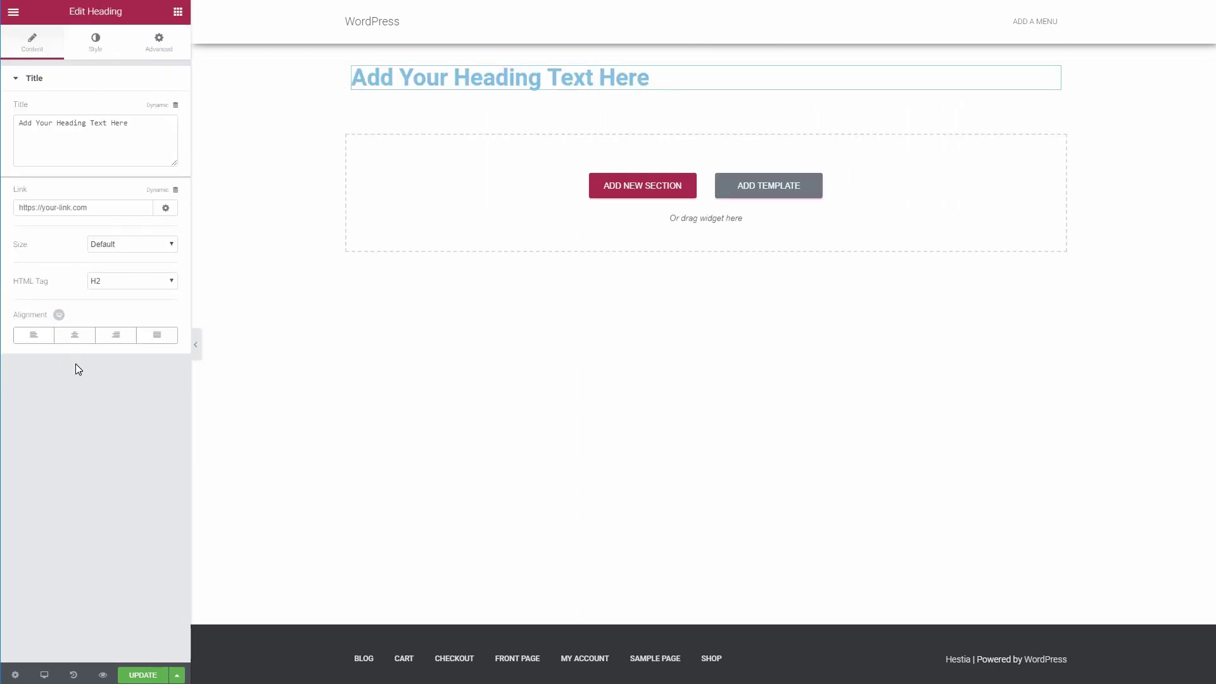
left_click(74, 346)
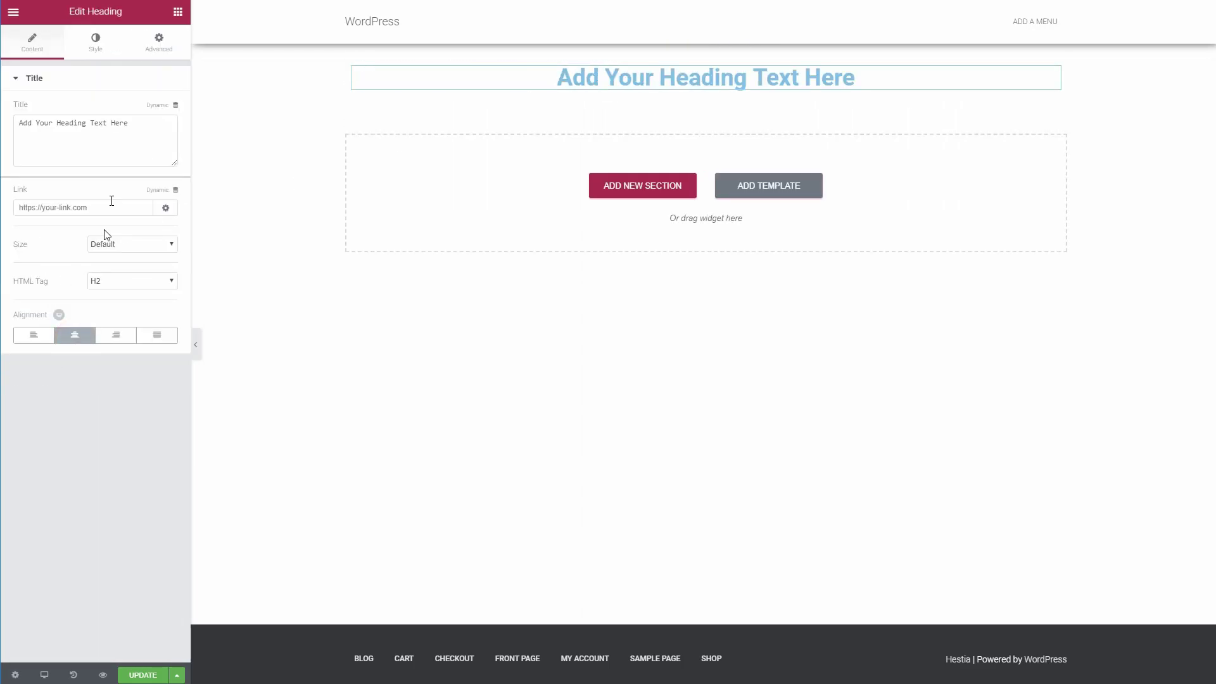
- Add an Image widget below the heading showing the headphone street photo
left_click(179, 12)
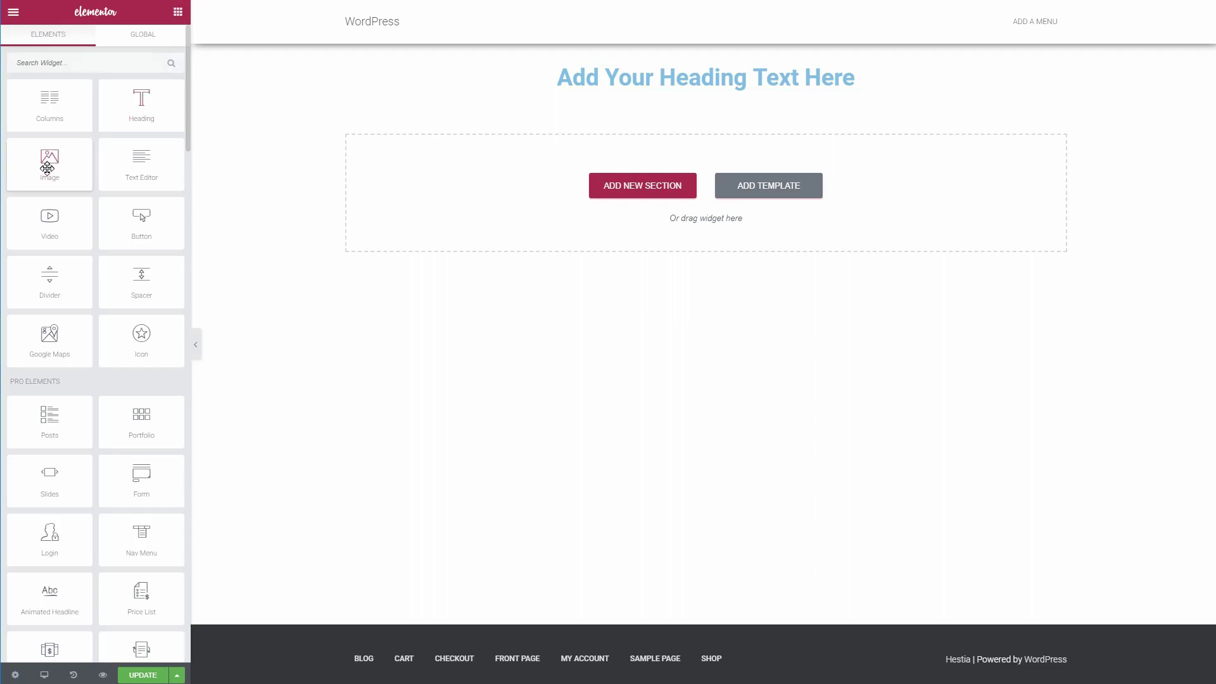
left_click_drag(504, 190, 739, 205)
left_click(98, 150)
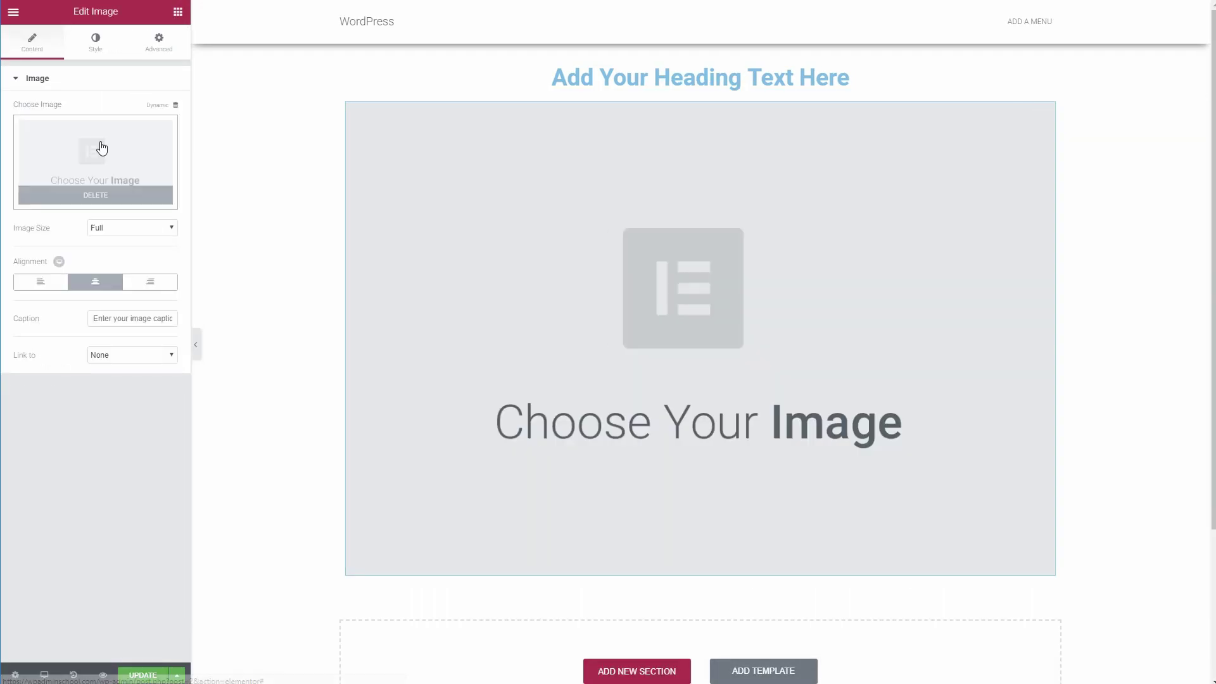
left_click(95, 231)
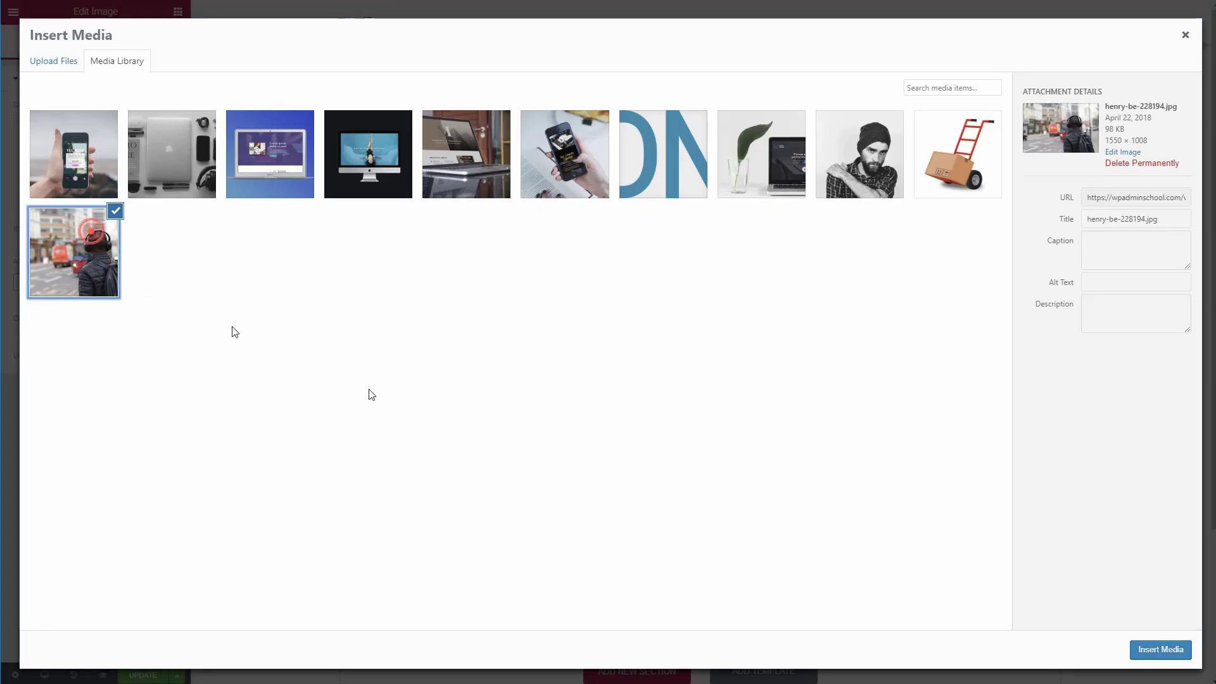
left_click(1188, 655)
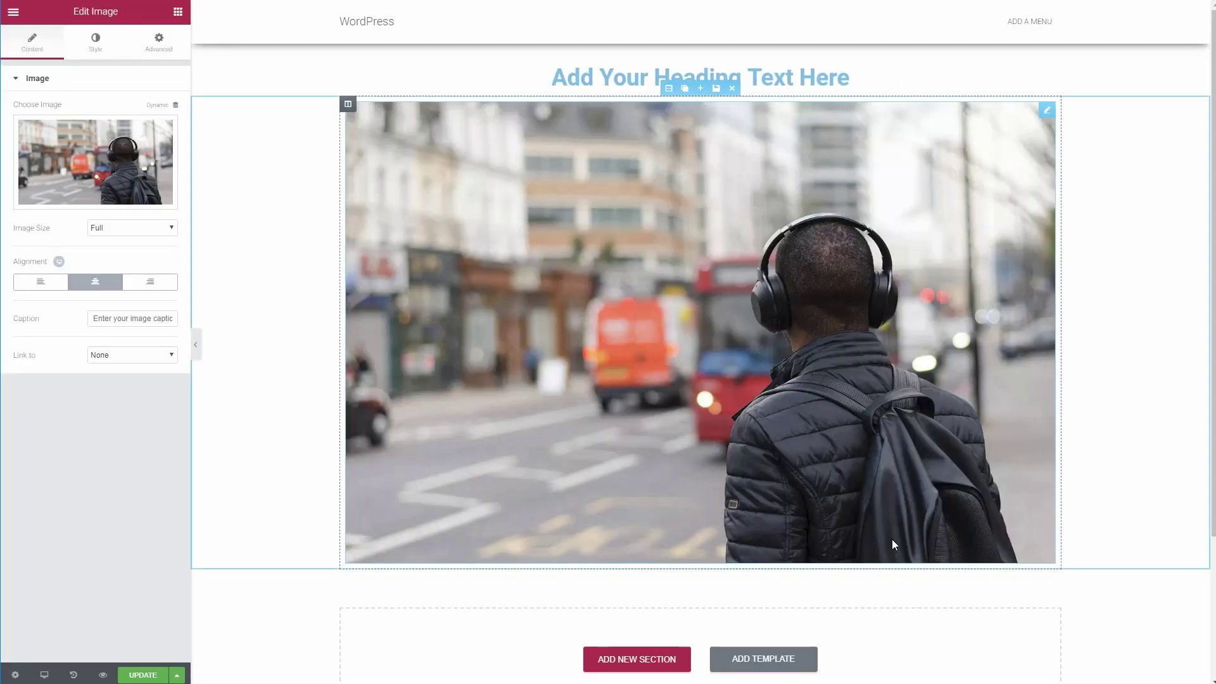
- Give the image padding 7 and margin -7 on every side
left_click(163, 51)
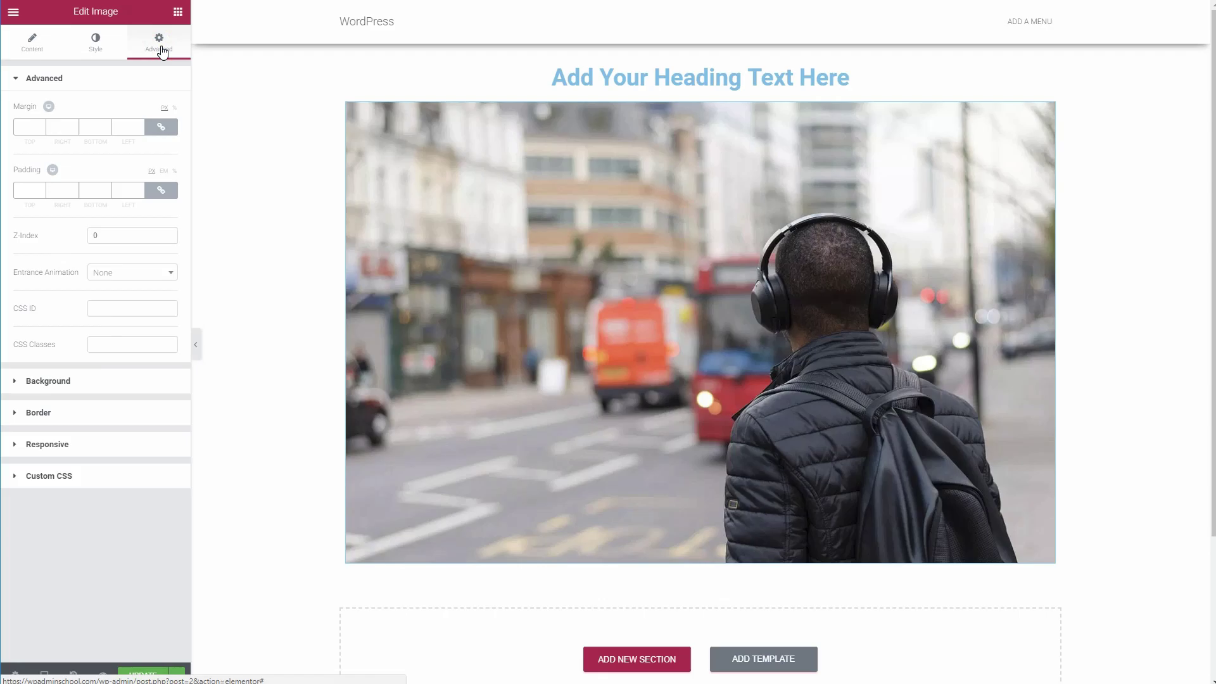
type("7")
left_click(40, 186)
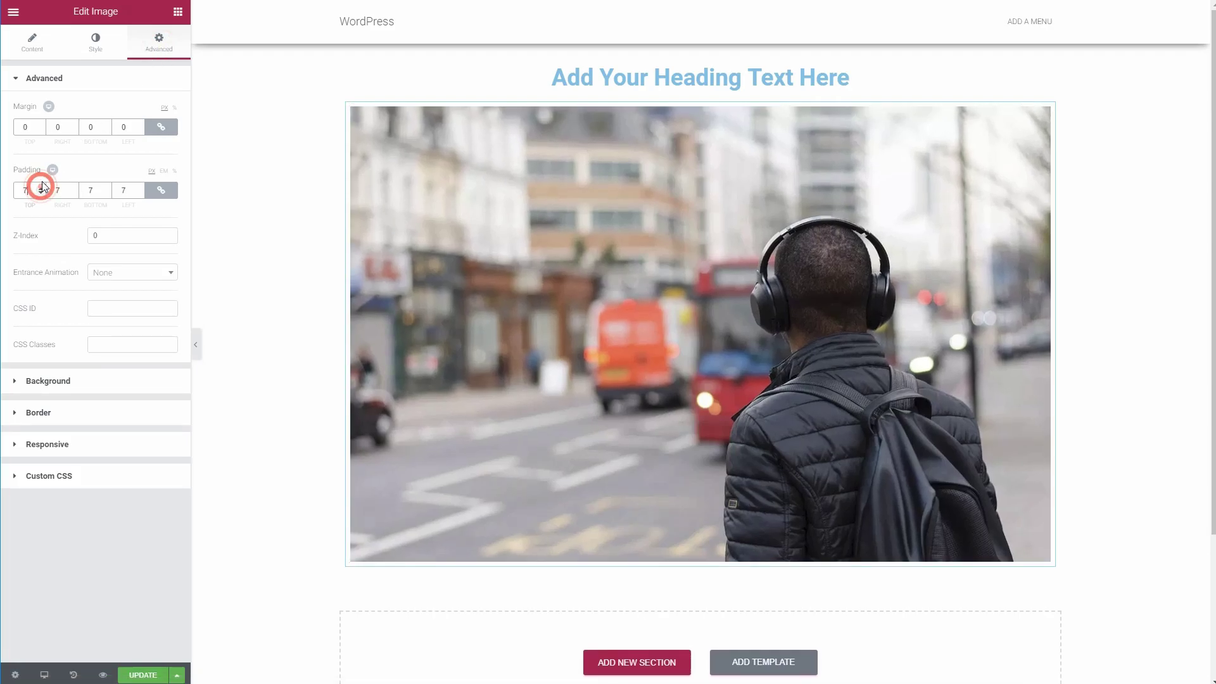
left_click(42, 128)
type("7")
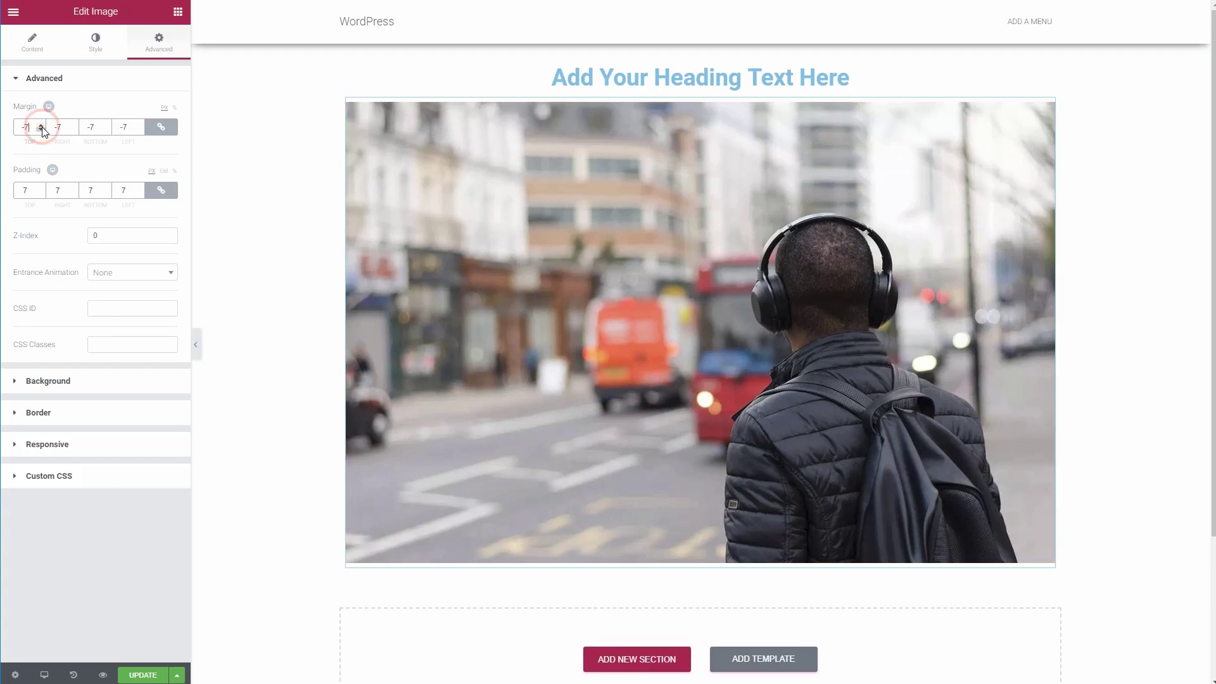
left_click(646, 665)
scroll(647, 667, "down", 4)
- Add a three-column section, resize its columns, and place and duplicate an Image widget
left_click(662, 455)
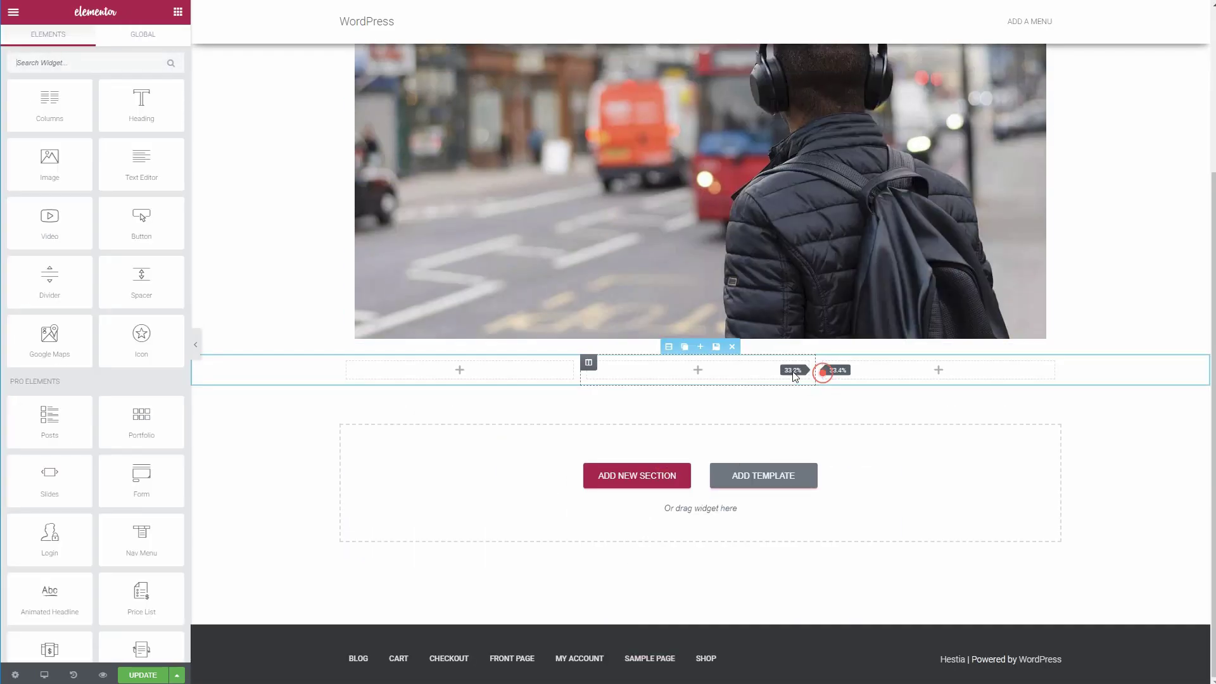
left_click_drag(968, 391, 817, 380)
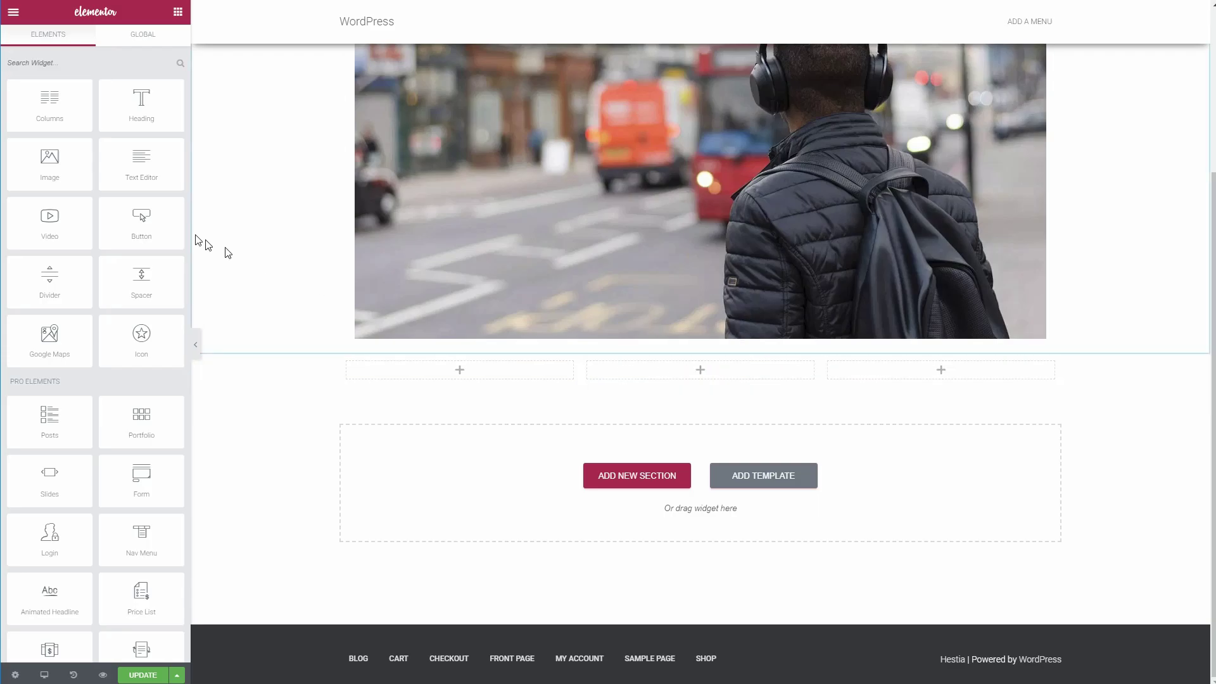
left_click_drag(73, 179, 472, 374)
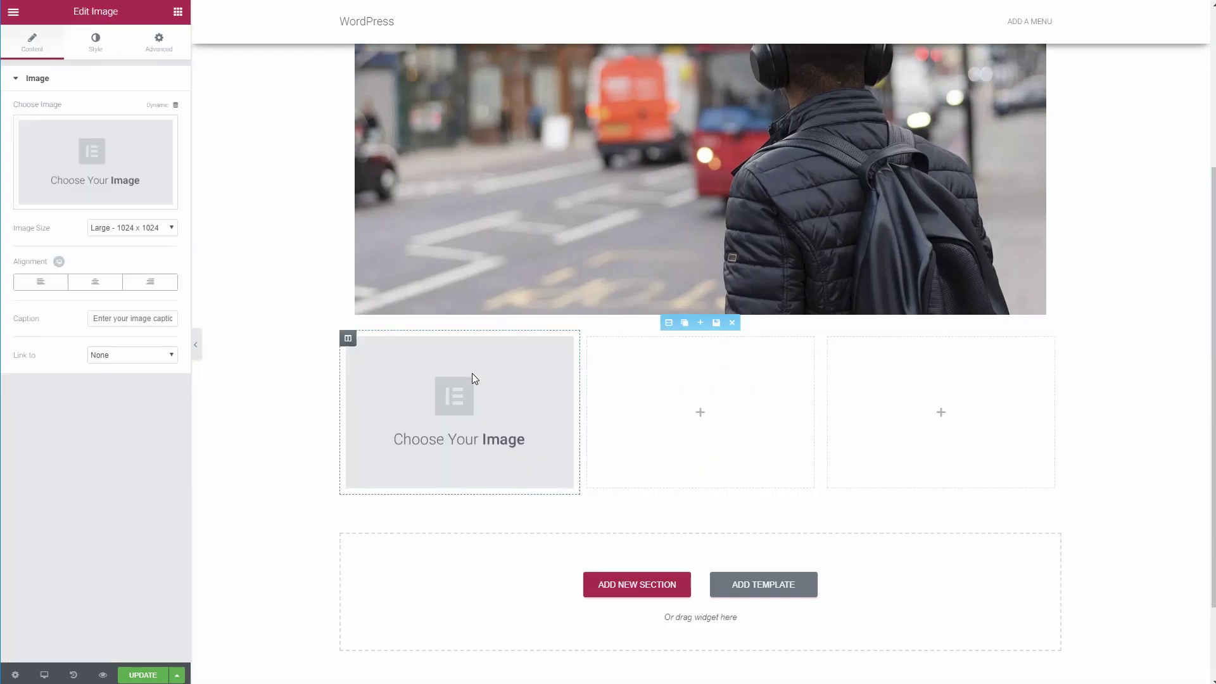
left_click(550, 346)
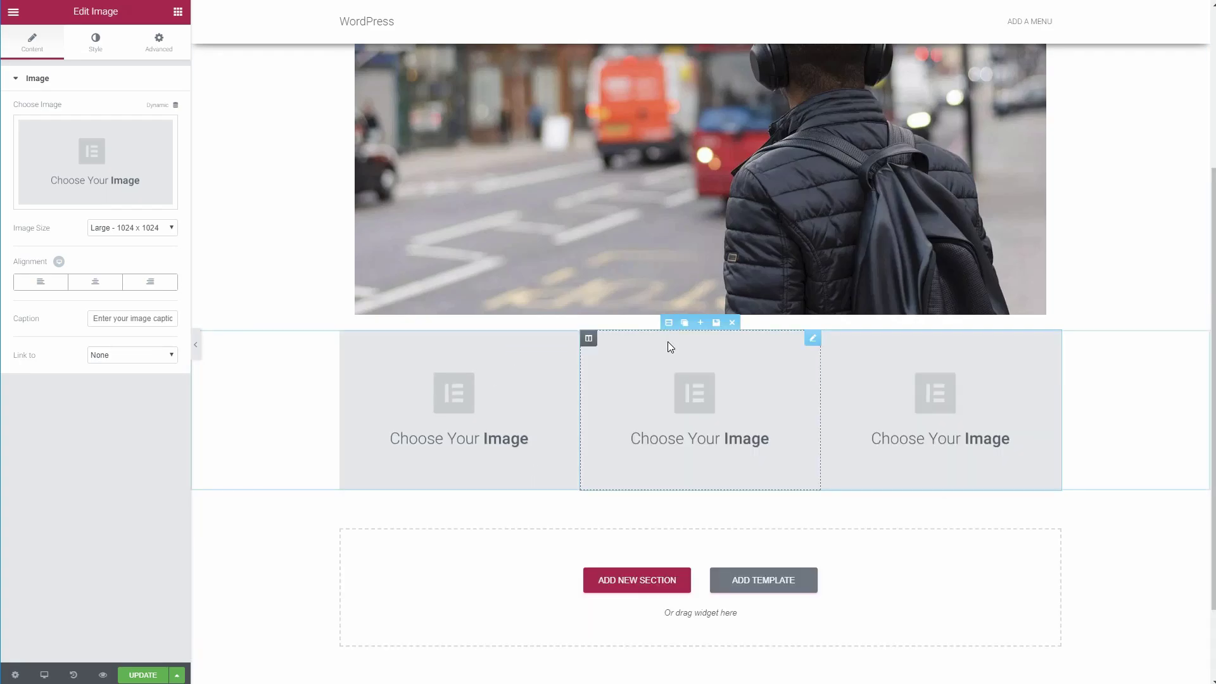
- Set the section's Columns Gap to Narrow
left_click(669, 323)
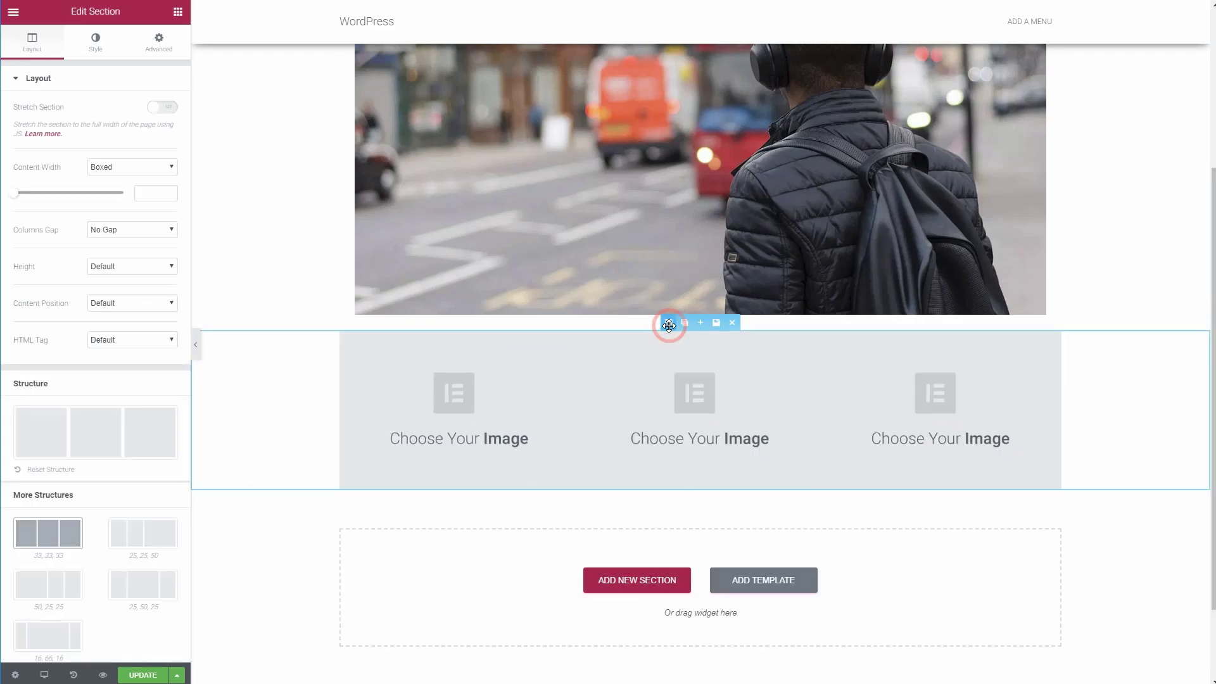
left_click(173, 230)
left_click(152, 288)
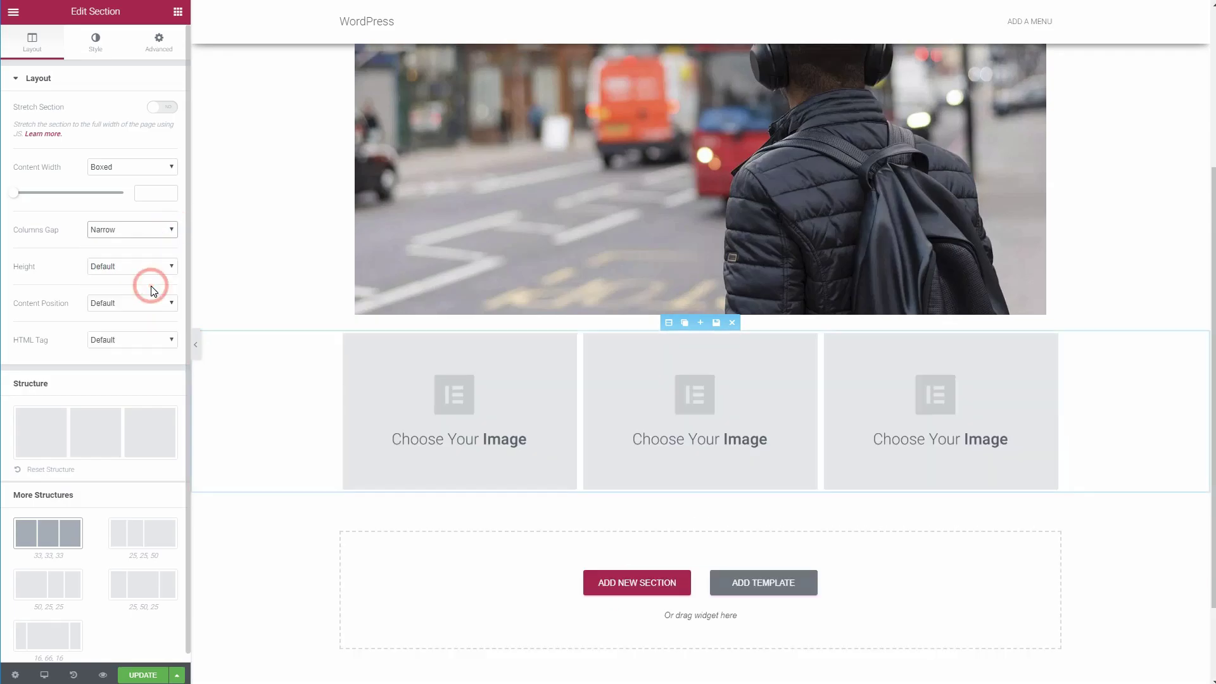
left_click(163, 235)
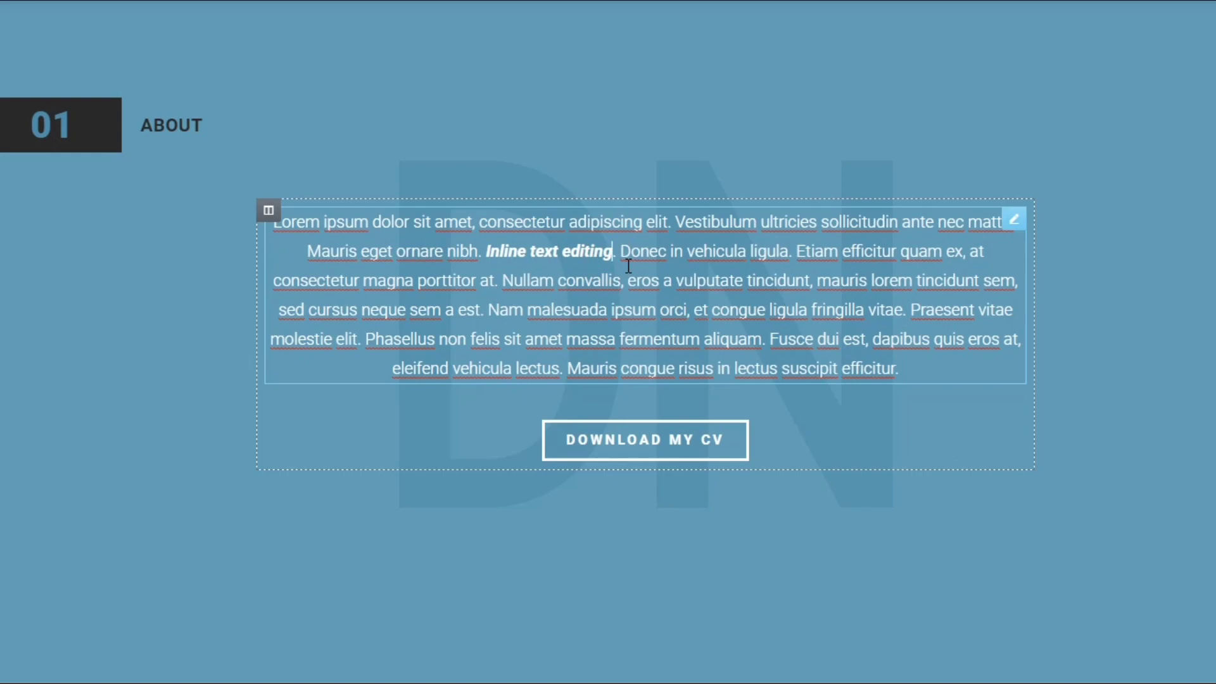
- Type ' start typing here' after the bold italic 'Inline text editing' in the About paragraph
type("start typ")
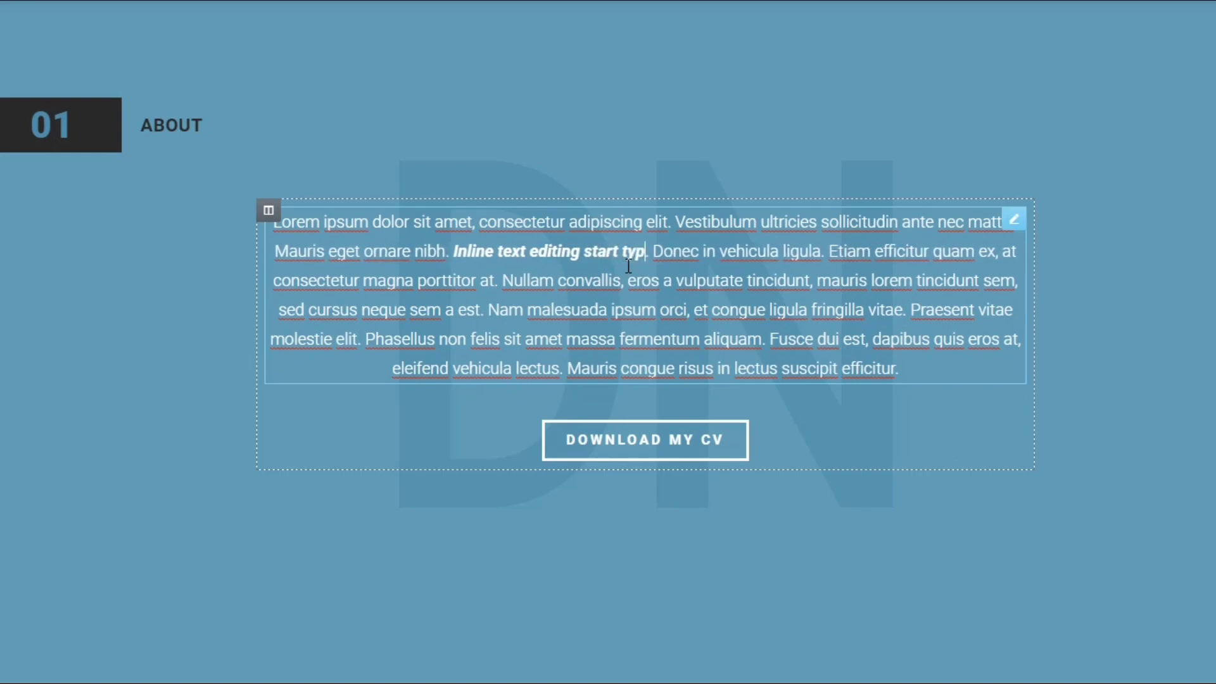
type("ing here")
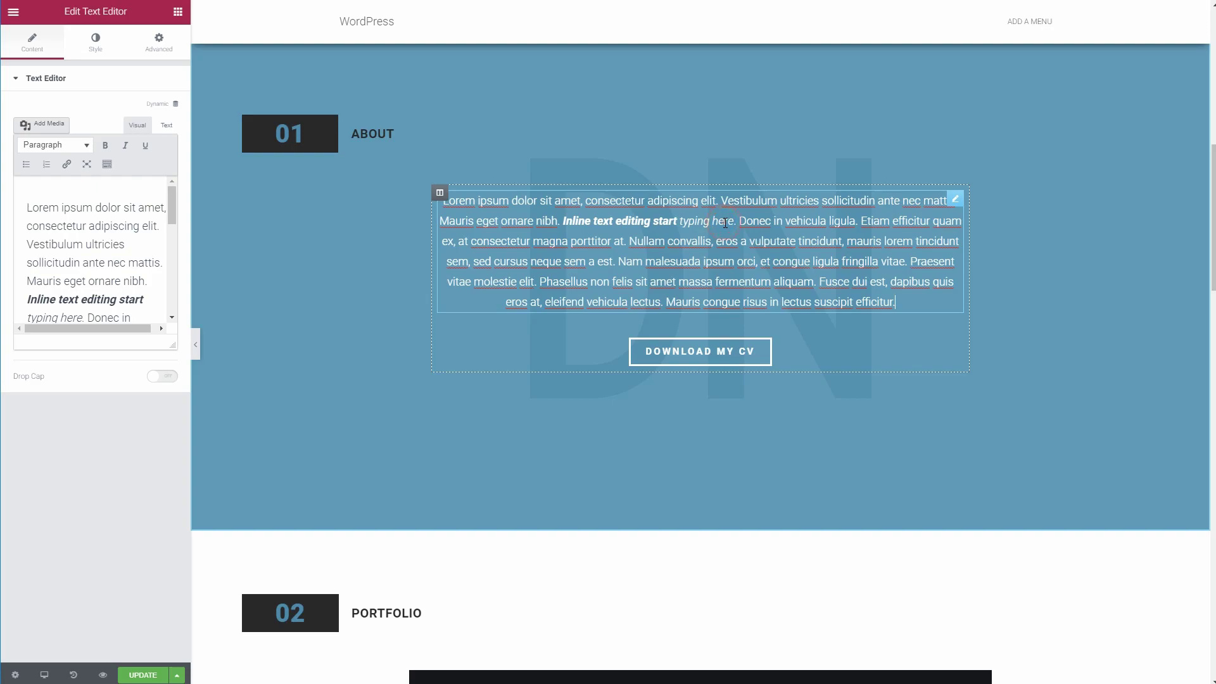
- Undo and redo the About paragraph's text edits in History, glancing at the saved Revisions
left_click(73, 675)
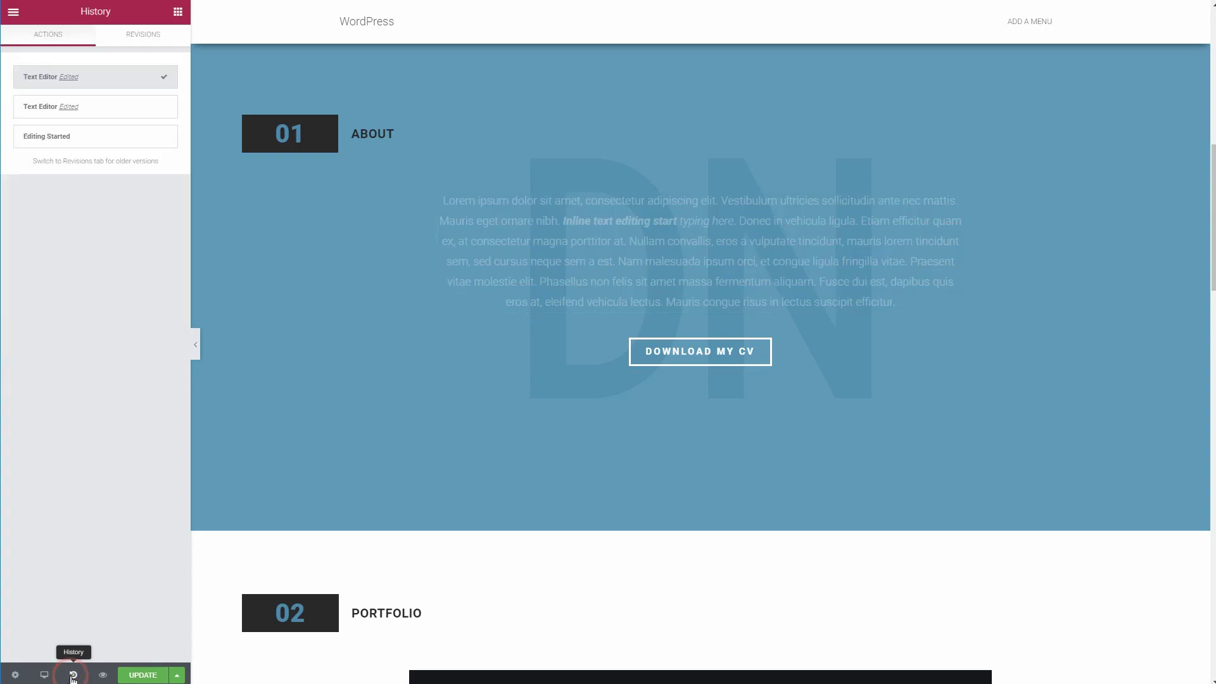
left_click(109, 113)
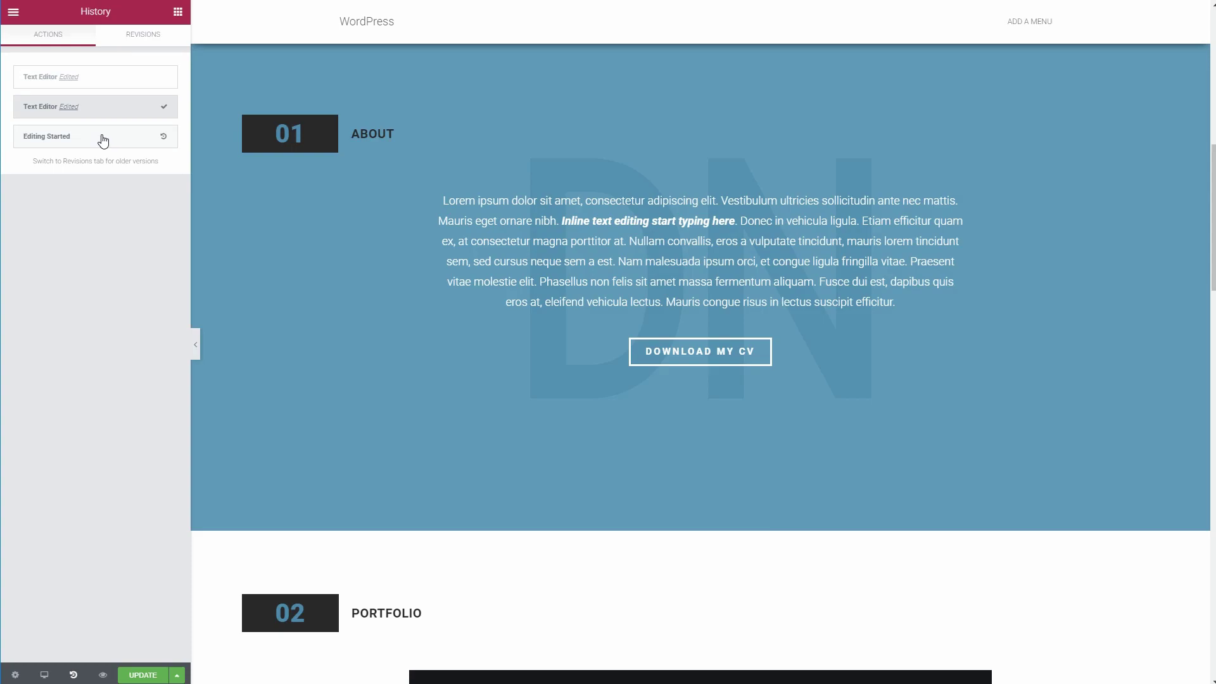
left_click(102, 139)
left_click(104, 76)
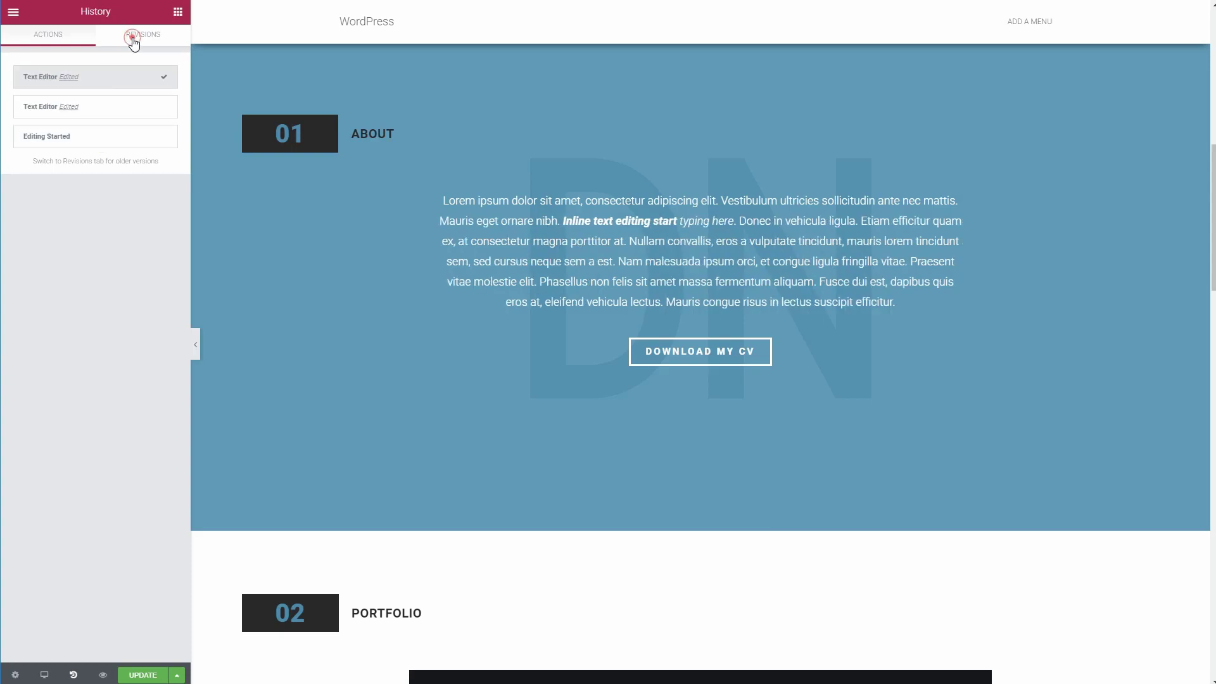
left_click(133, 38)
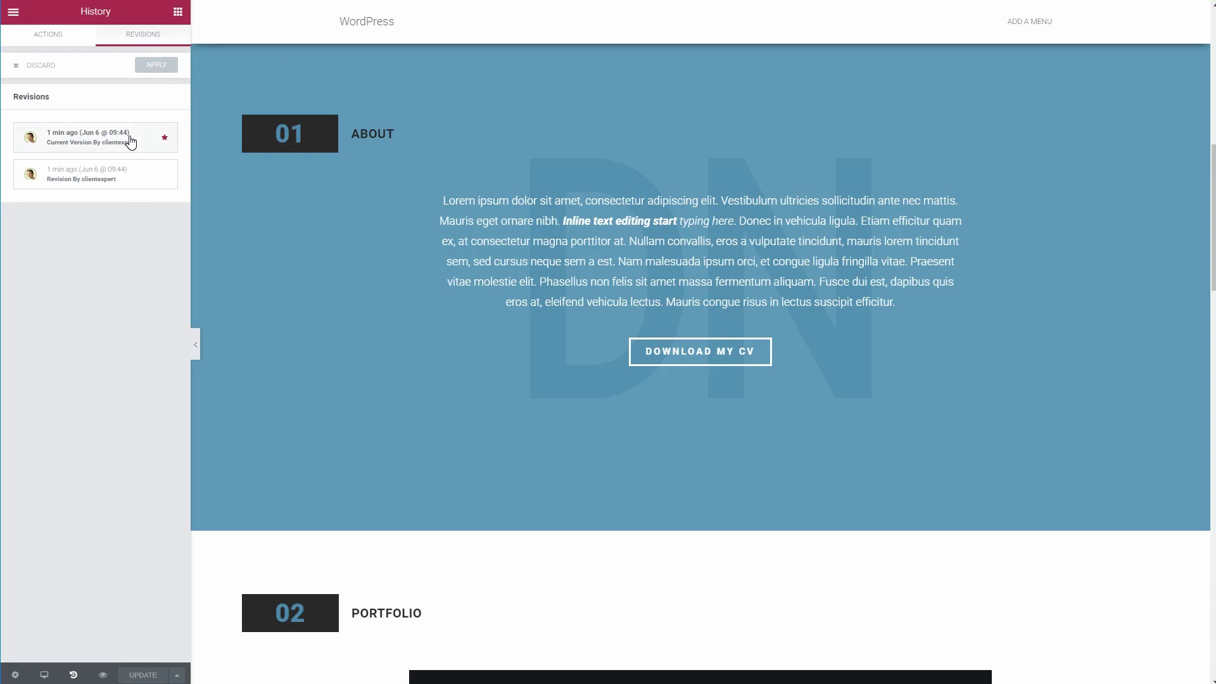
left_click(49, 35)
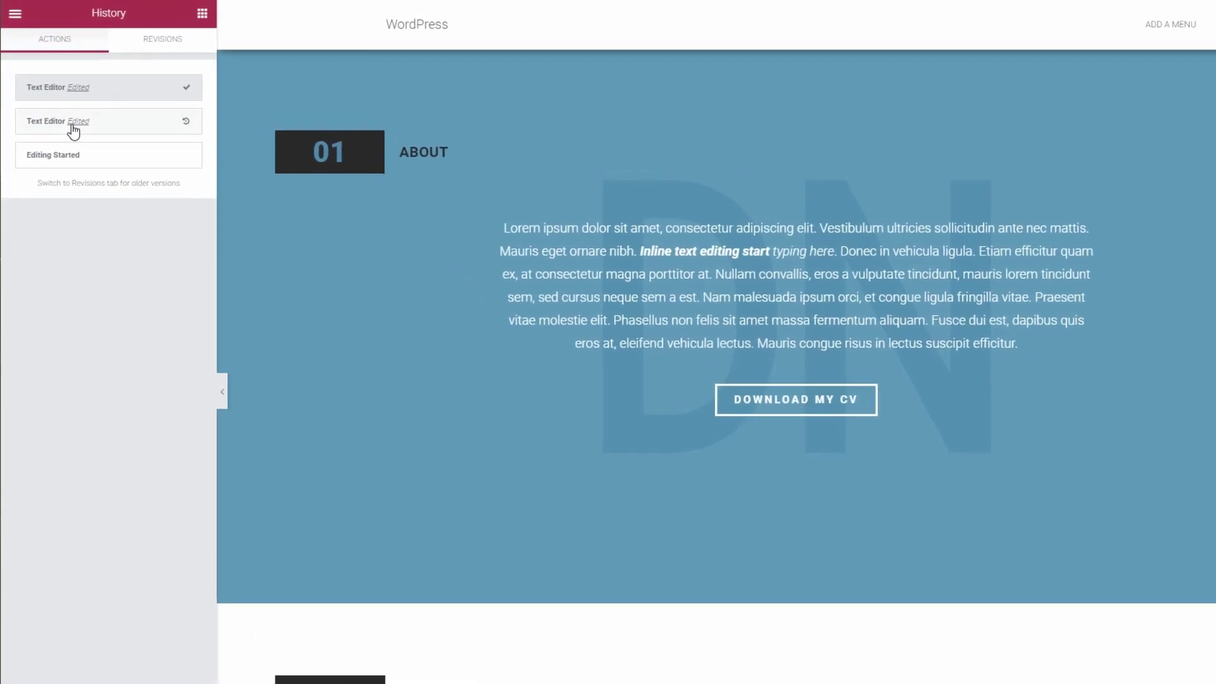
left_click(63, 109)
left_click(66, 78)
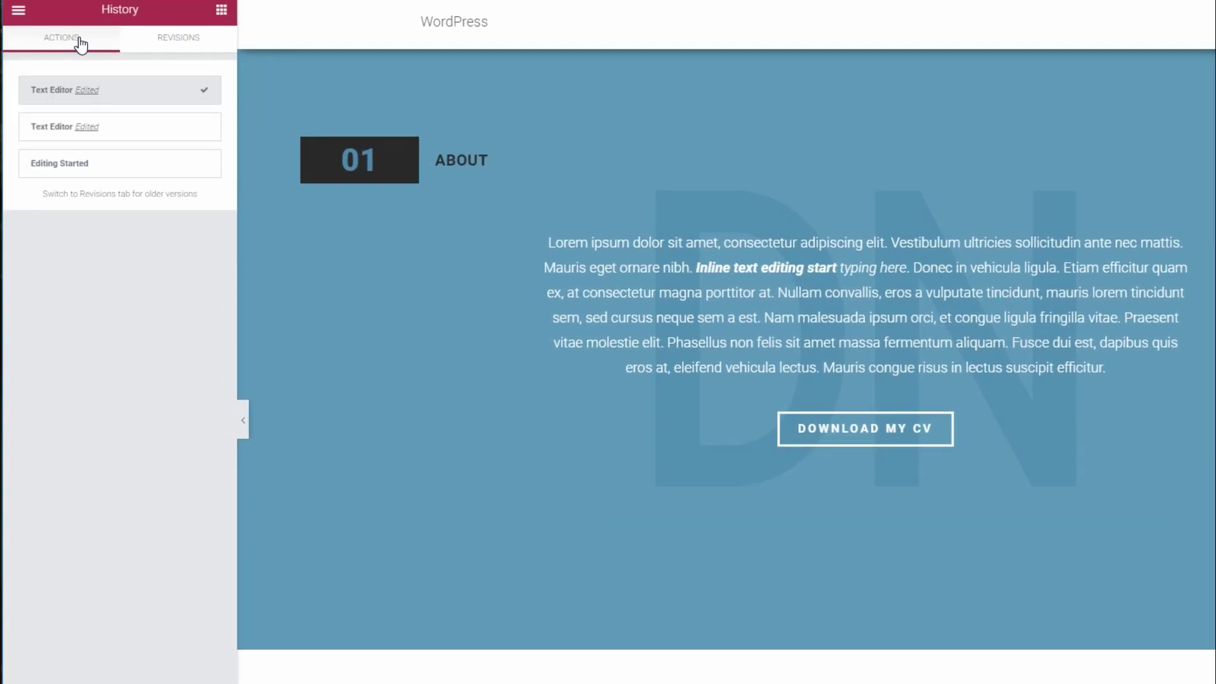
- Undo all edits, restore 'start typing here' and its formatting, then preview the 09:44 revision
left_click(99, 121)
left_click(83, 165)
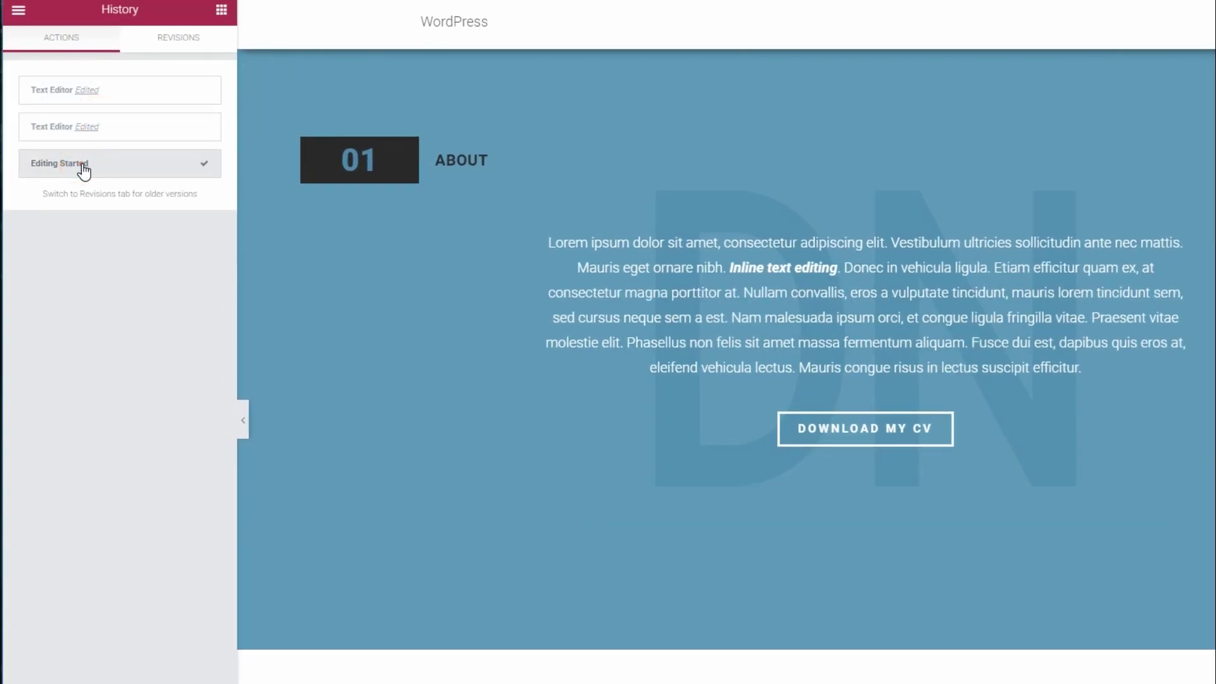
left_click(90, 136)
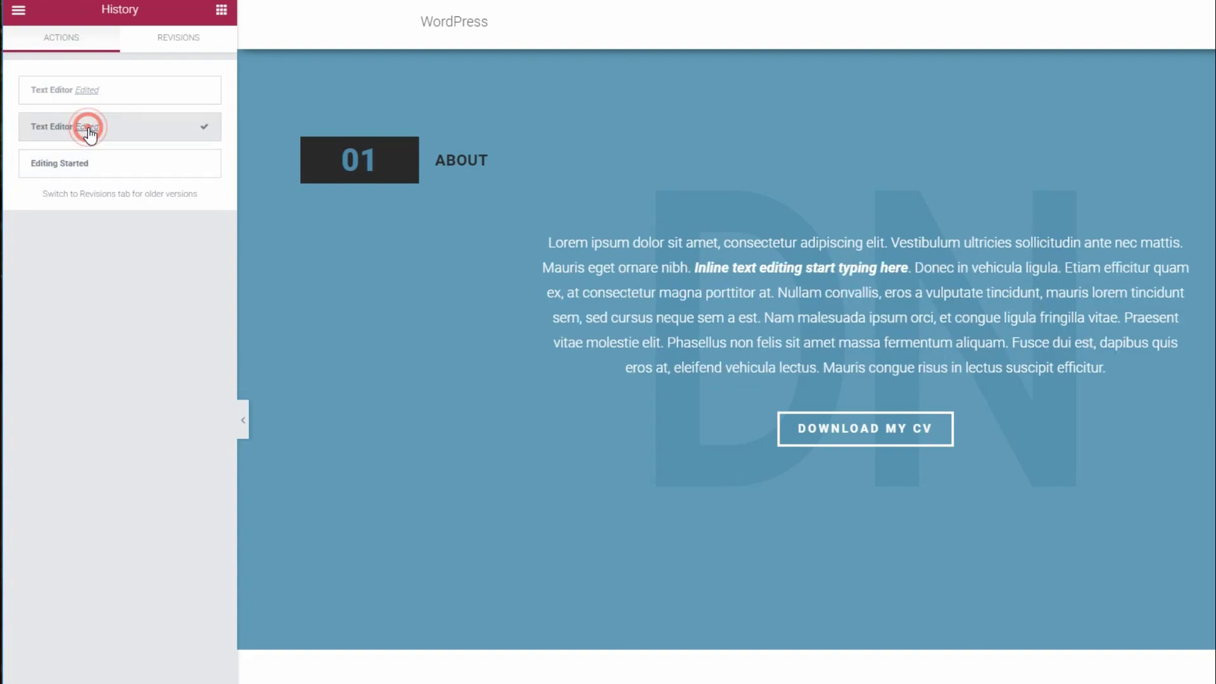
left_click(97, 94)
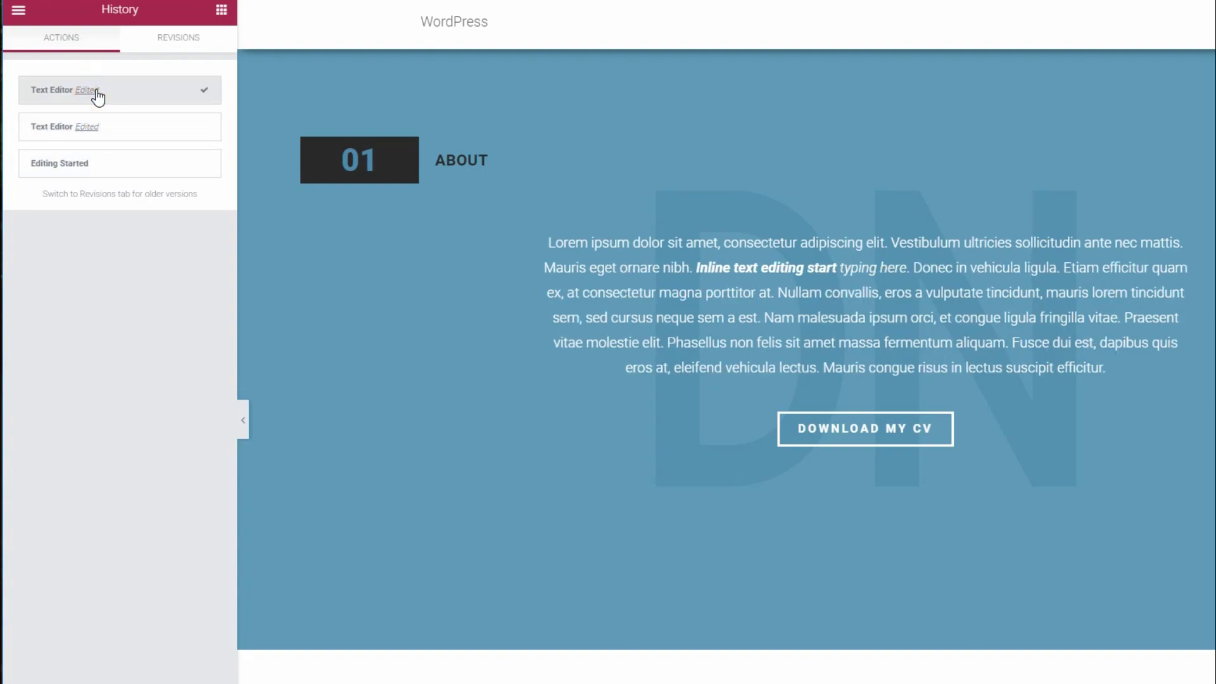
left_click(179, 39)
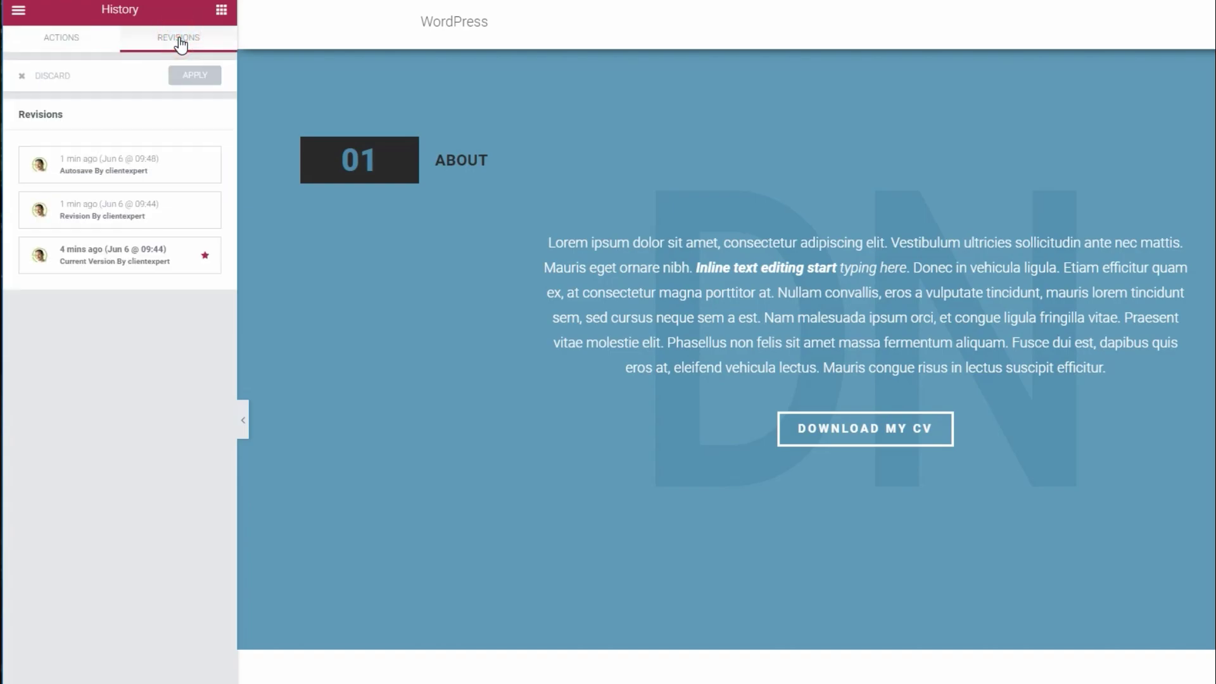
left_click(153, 211)
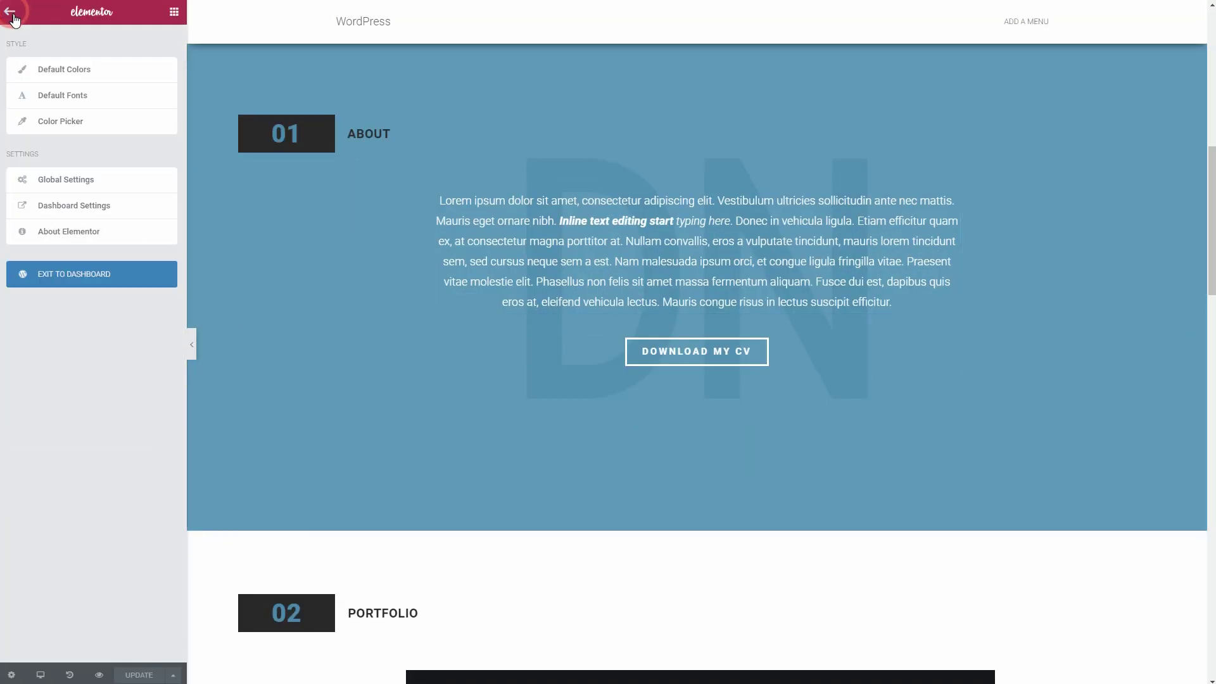
- Deactivate Elementor, skipping feedback, and Elementor Pro from the Installed Plugins list
left_click(95, 275)
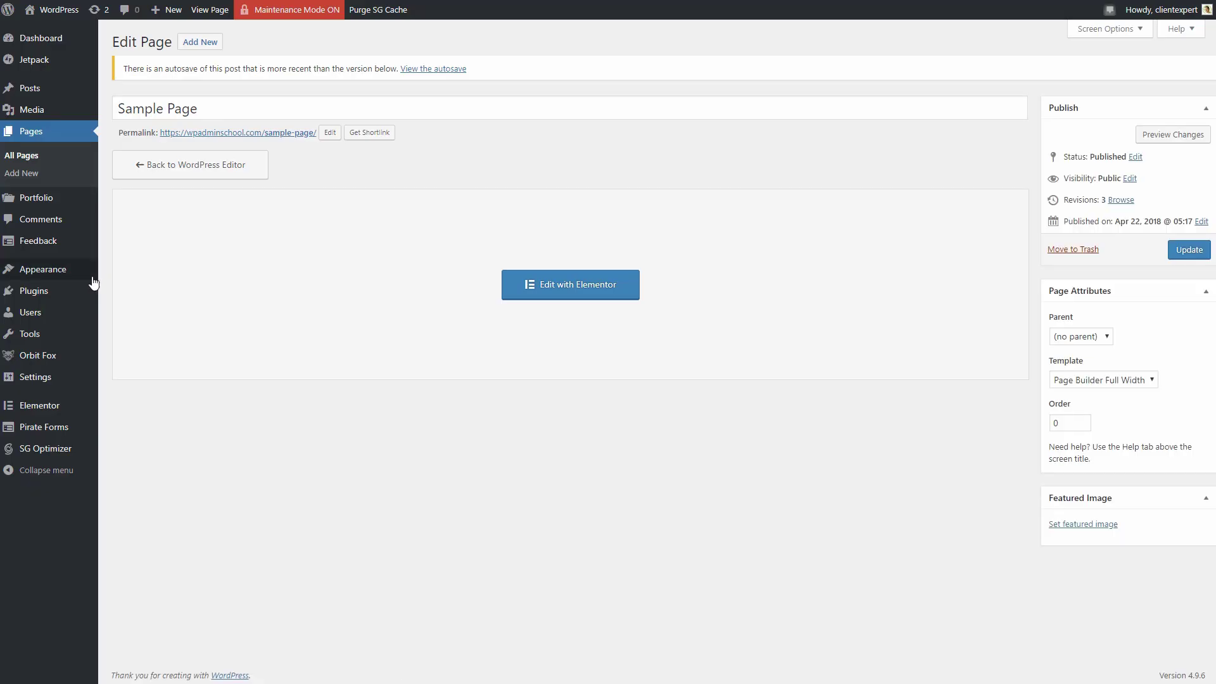
mouse_move(72, 297)
left_click(133, 294)
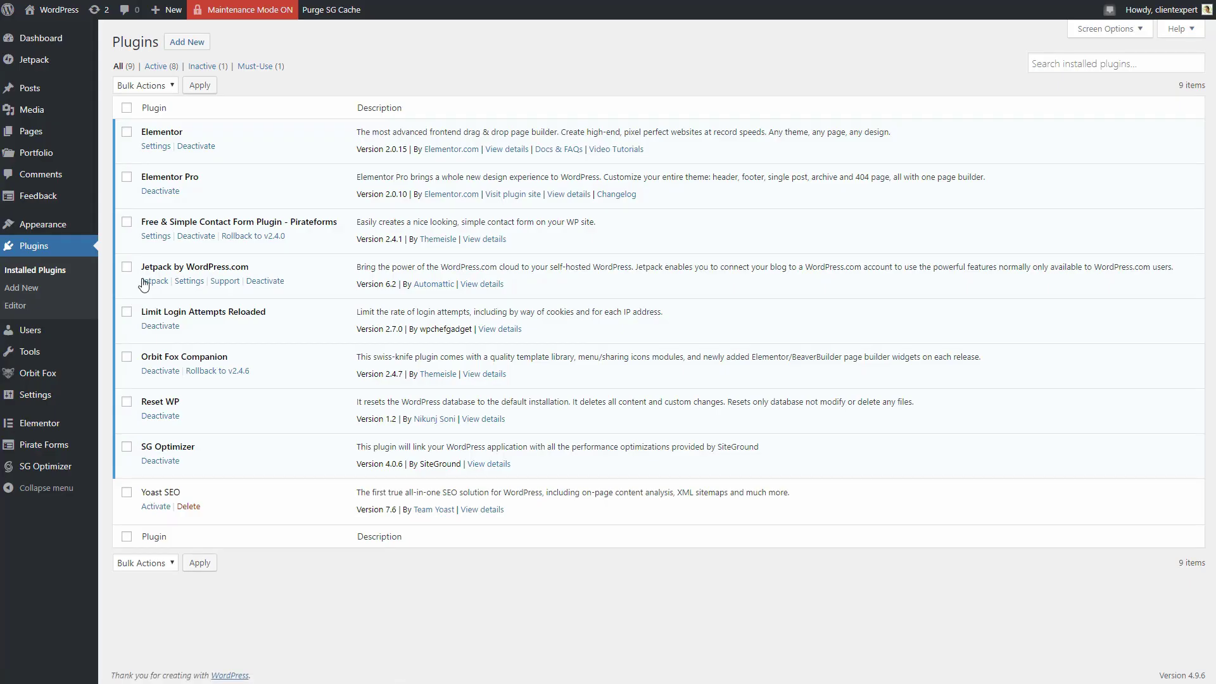
left_click(190, 150)
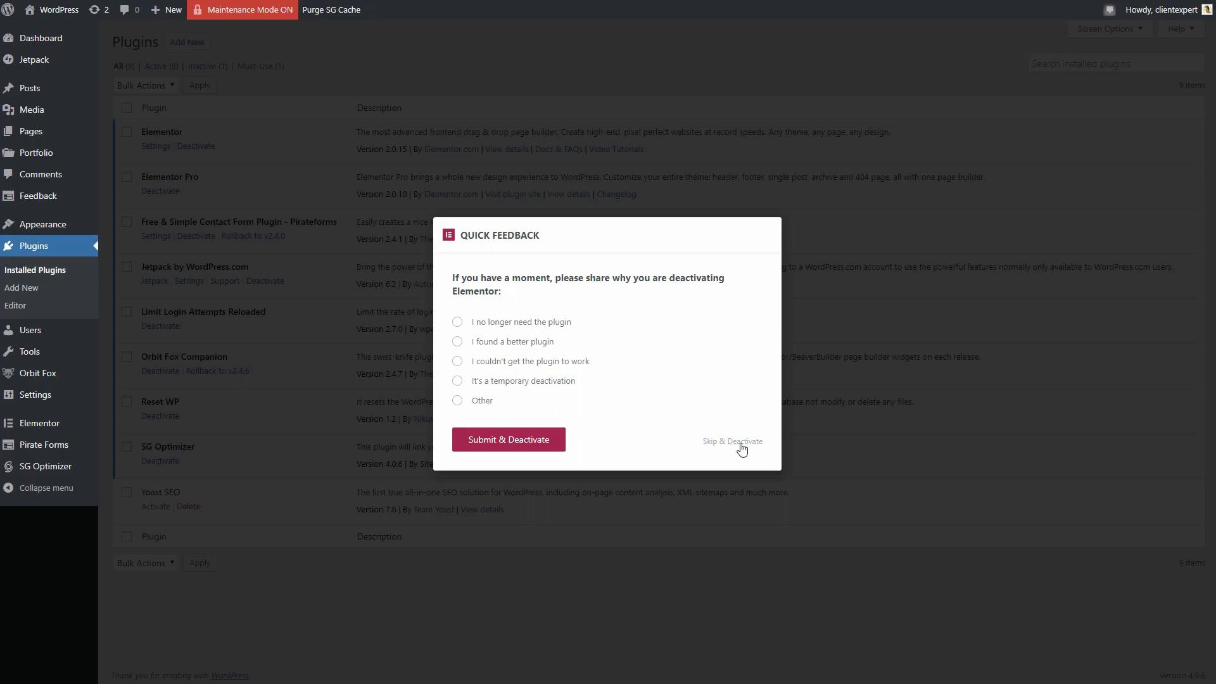
left_click(741, 447)
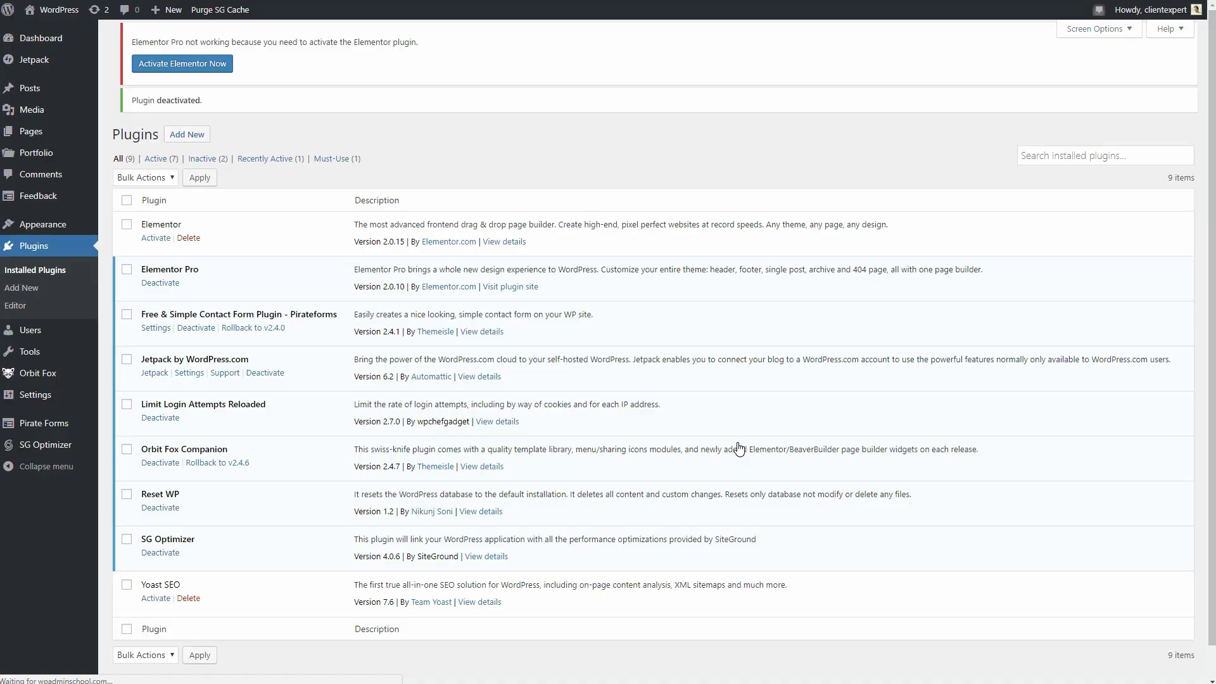
left_click(163, 299)
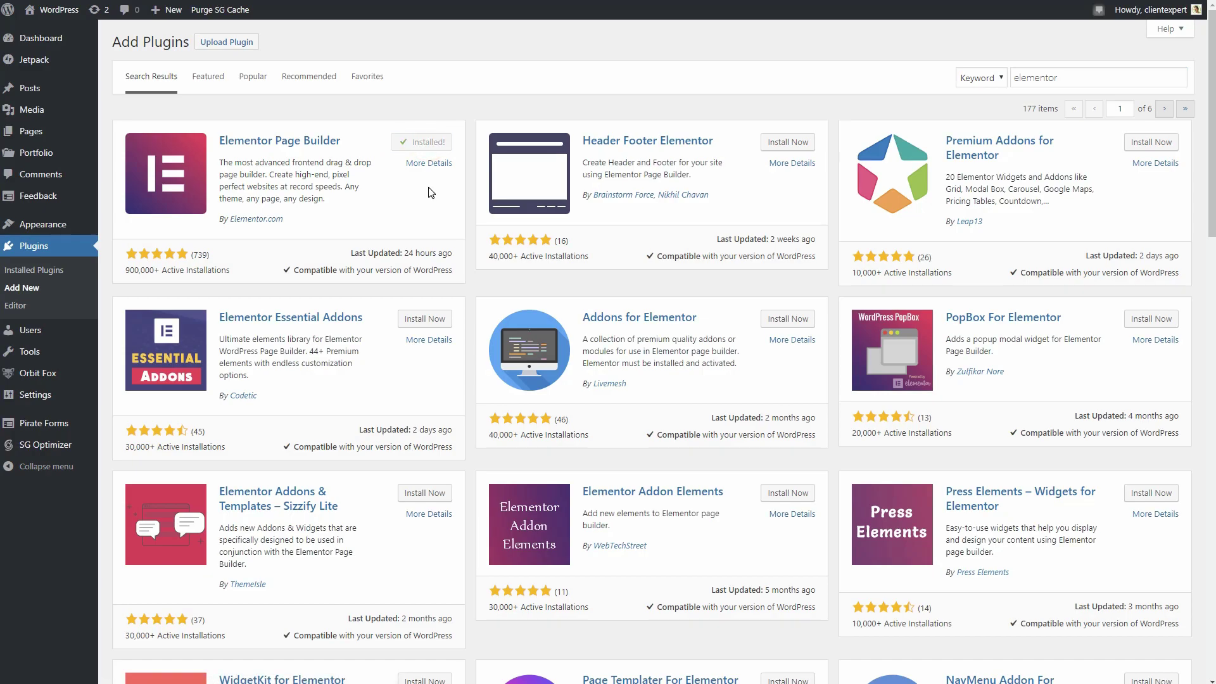
- Reactivate Elementor and Elementor Pro, then update the Hestia theme from its Theme Details
left_click(431, 144)
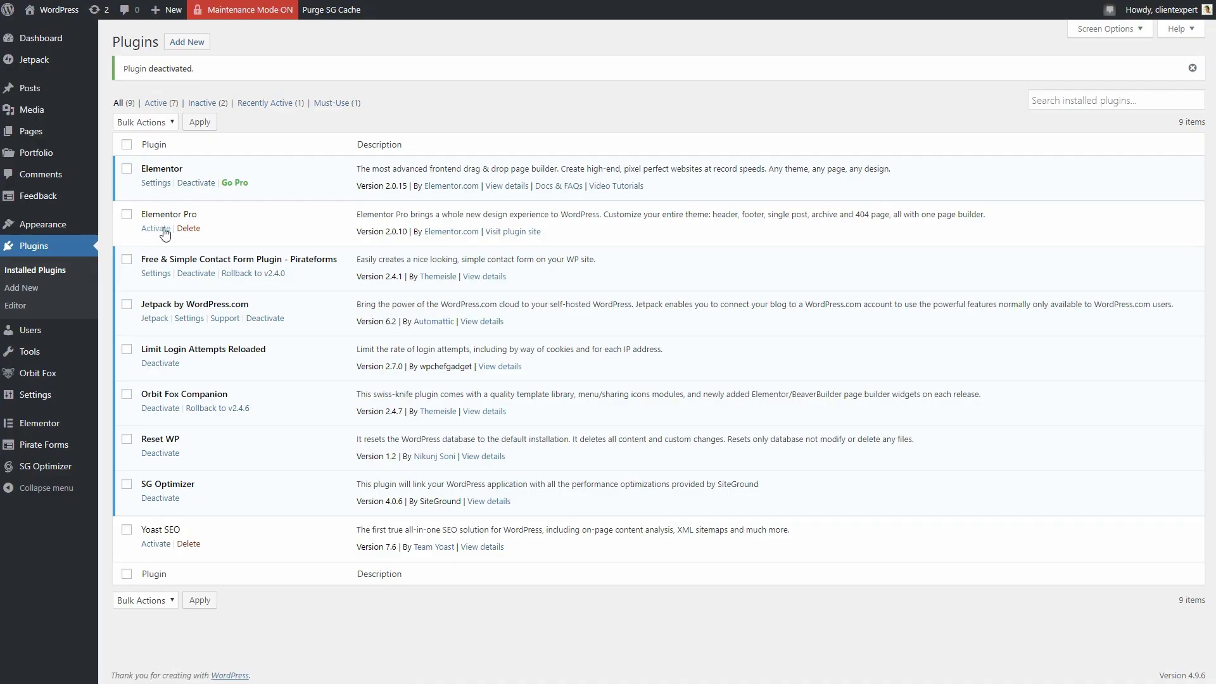
left_click(162, 229)
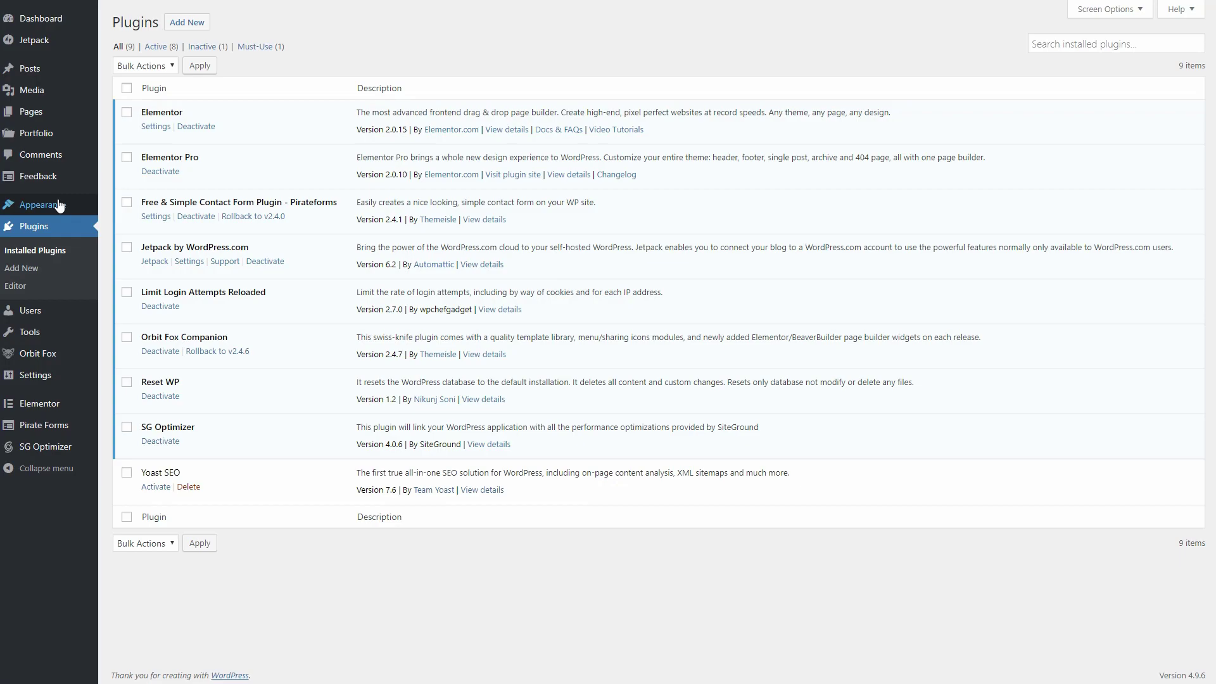
mouse_move(61, 205)
left_click(120, 207)
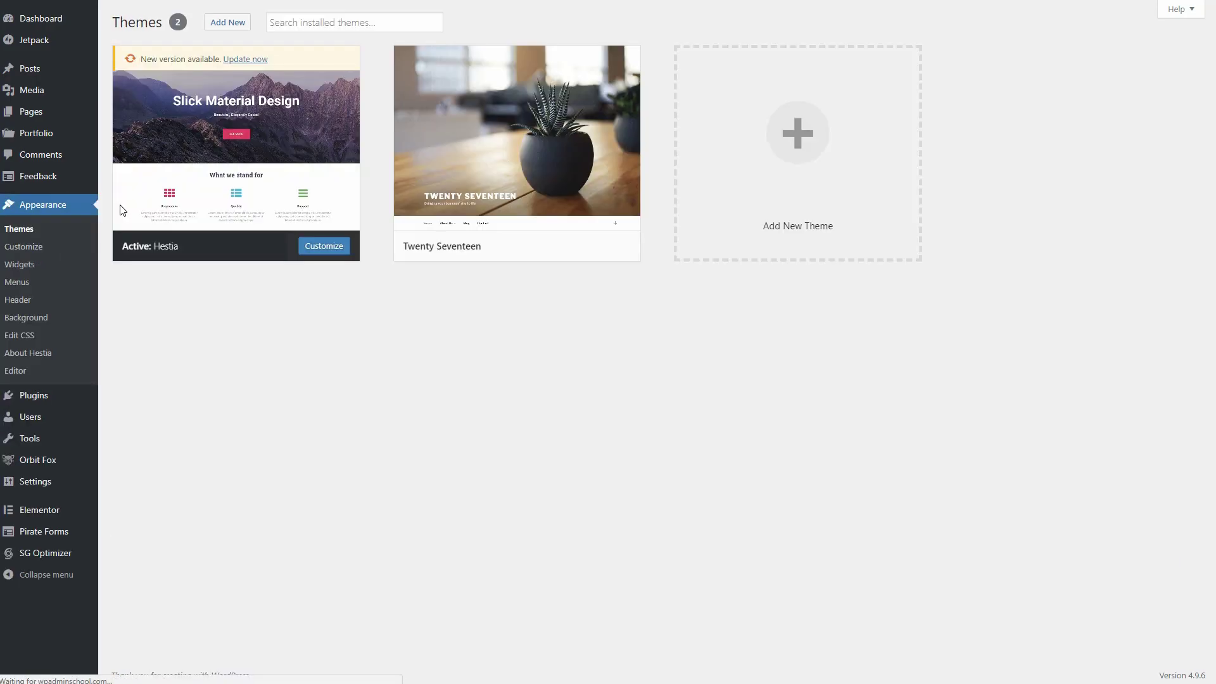
left_click(251, 144)
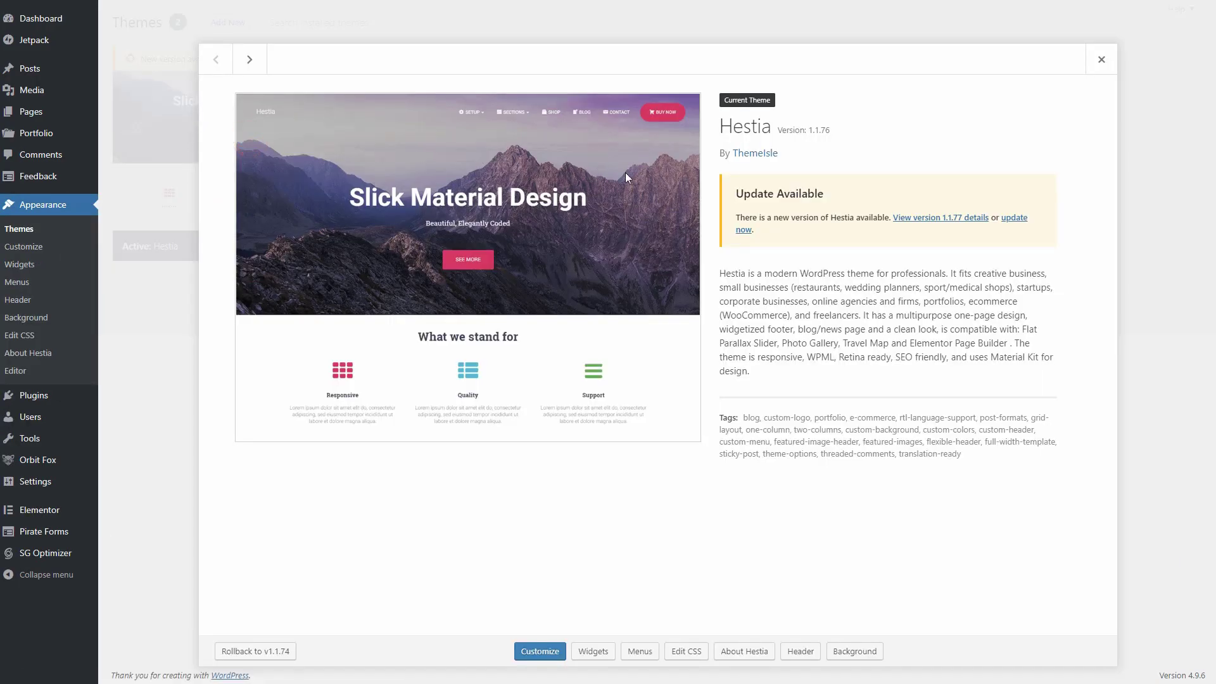
left_click(1015, 219)
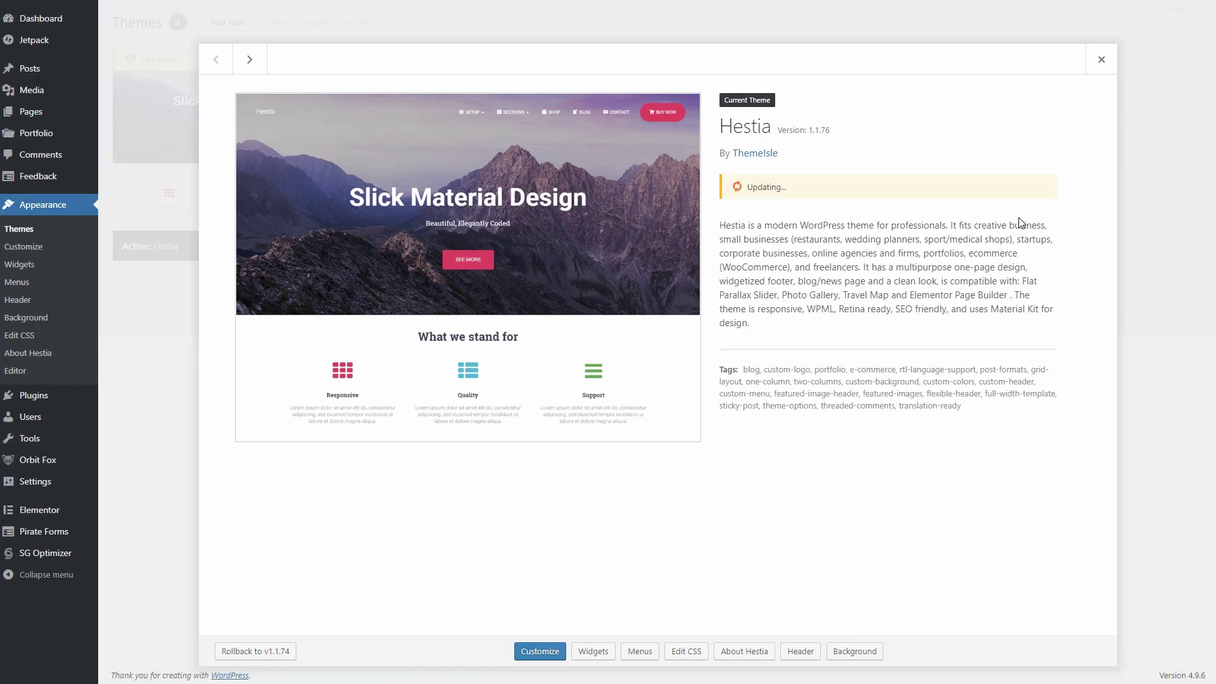
left_click(1102, 60)
- Show Elementor's My Templates list filtered to Section templates
mouse_move(56, 534)
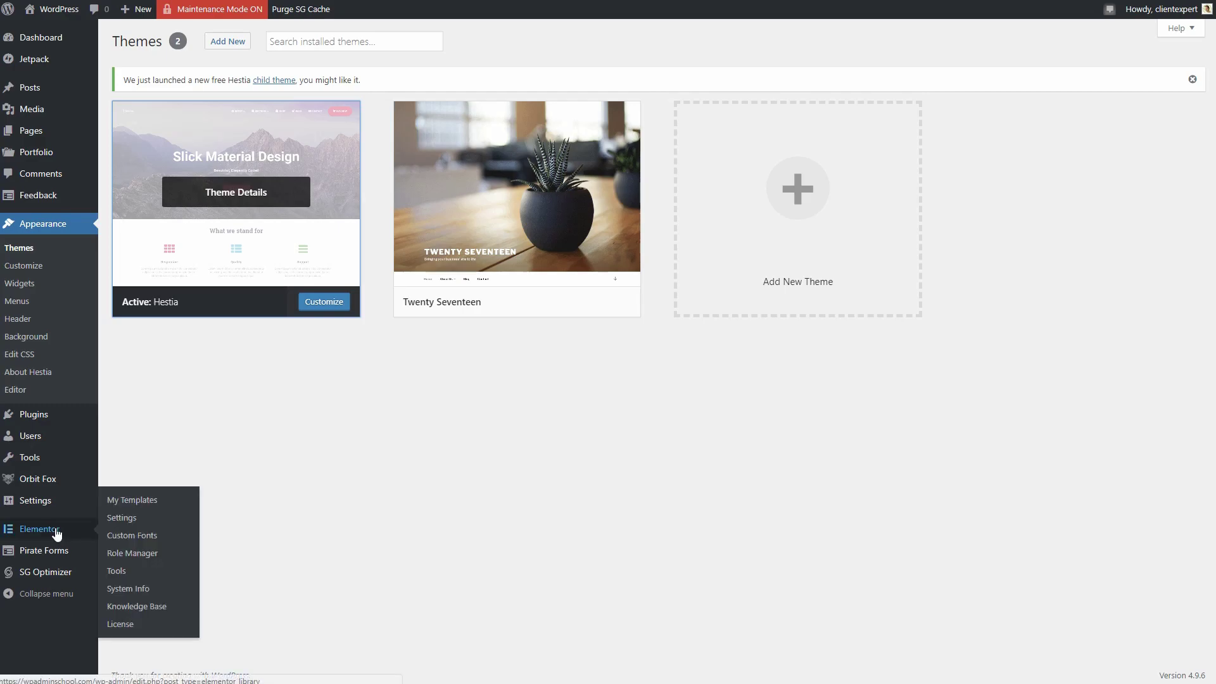
left_click(136, 501)
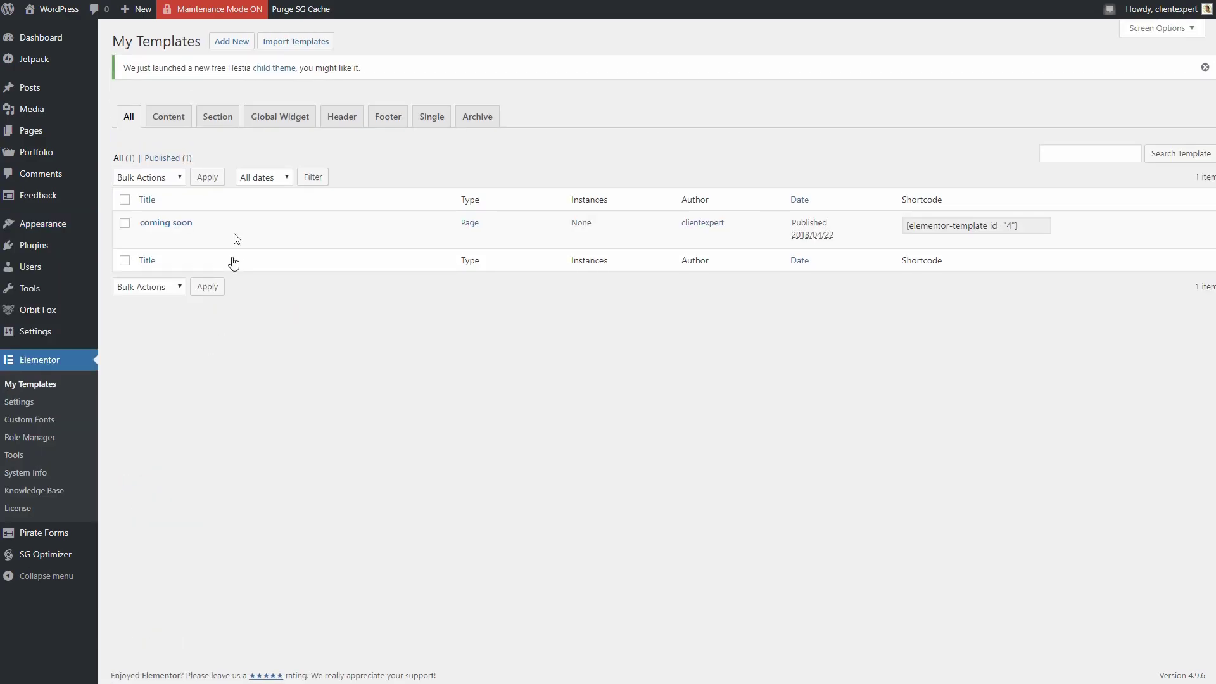
left_click(226, 126)
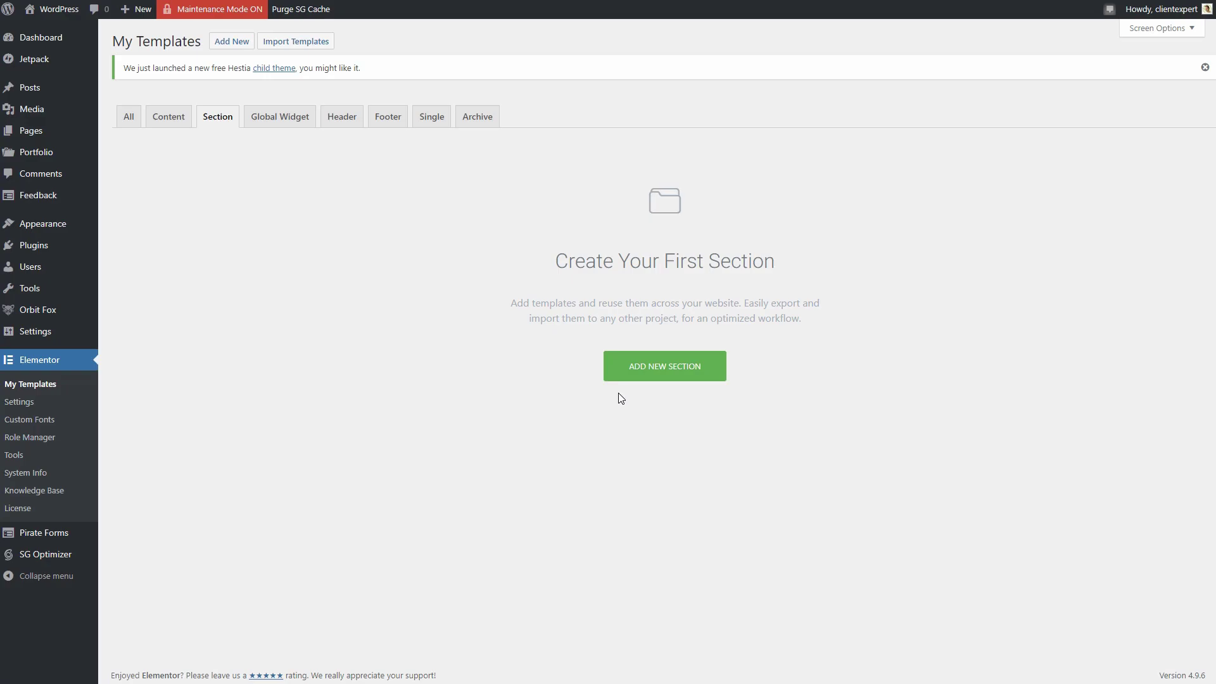
- Create a new Header-type template named Test
left_click(632, 374)
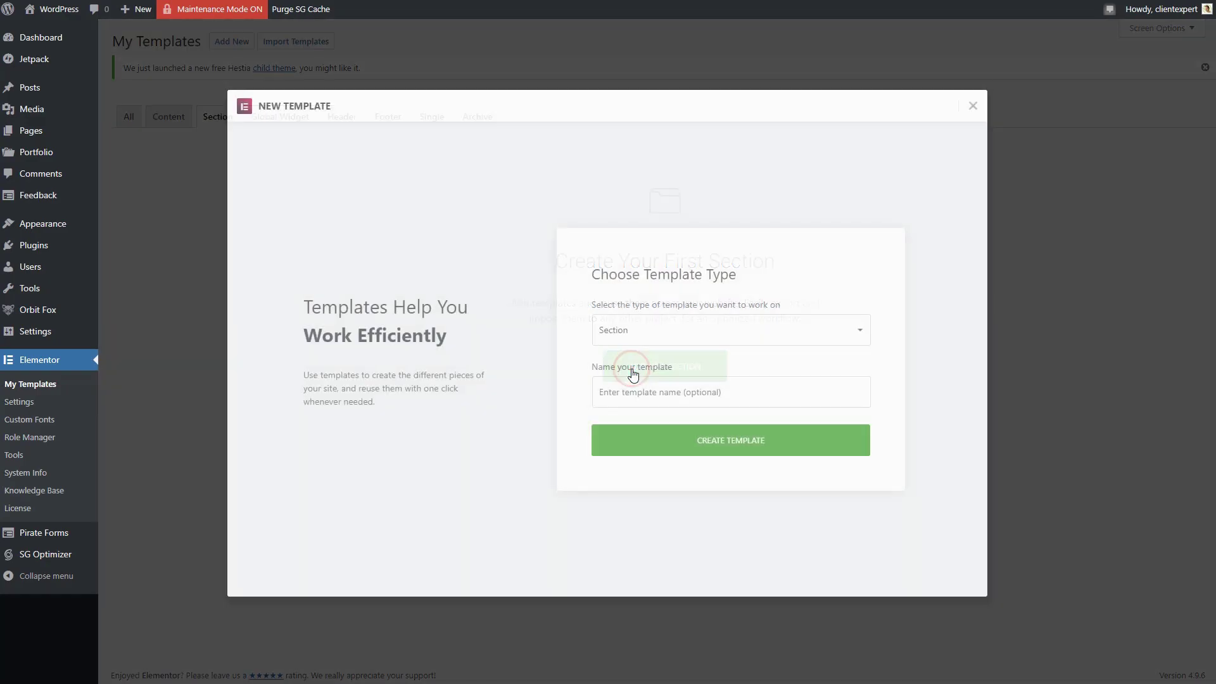
left_click(665, 326)
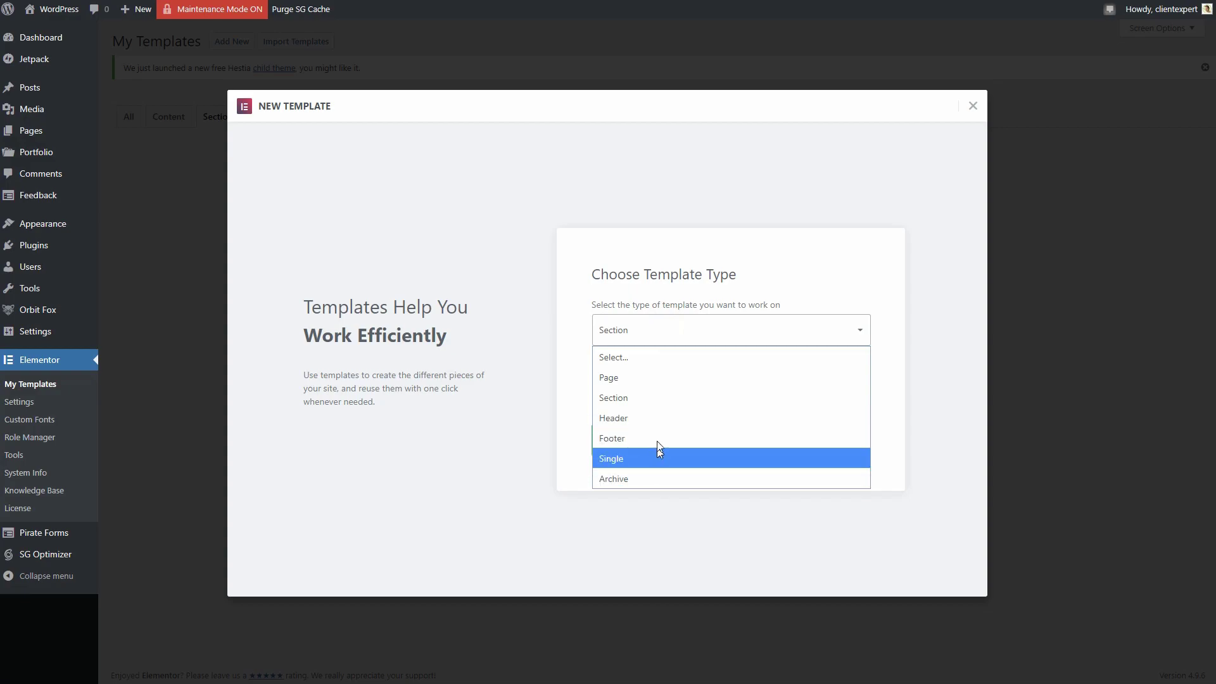
left_click(659, 419)
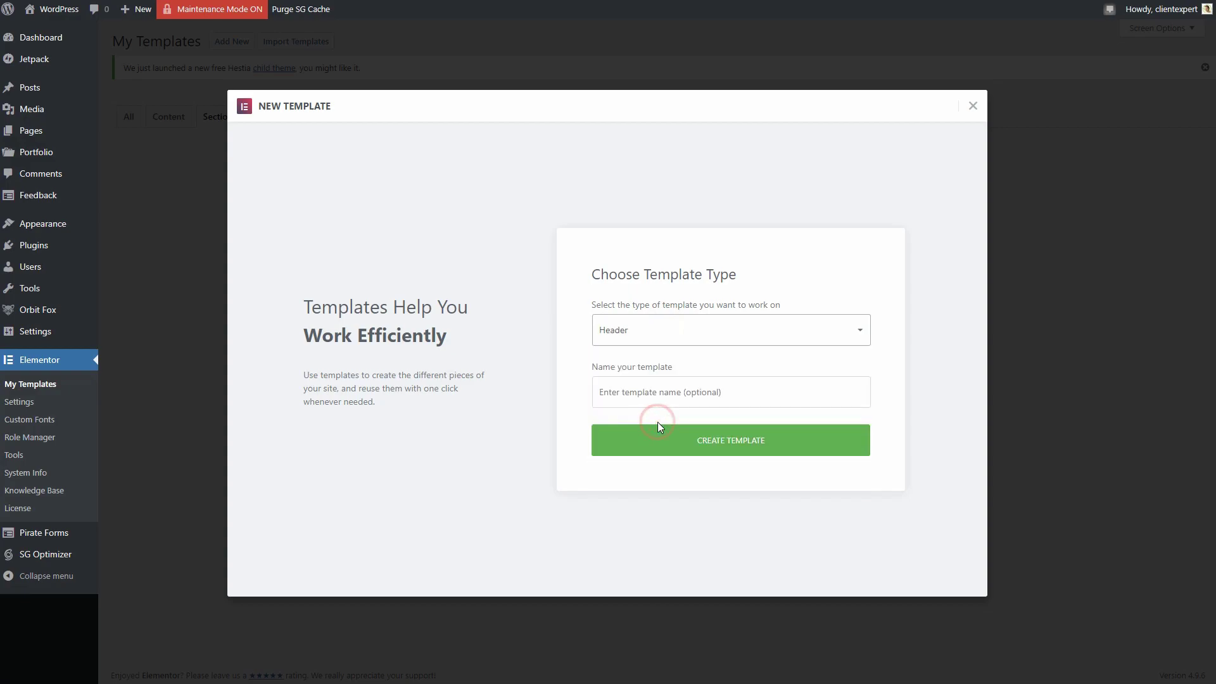
left_click(653, 395)
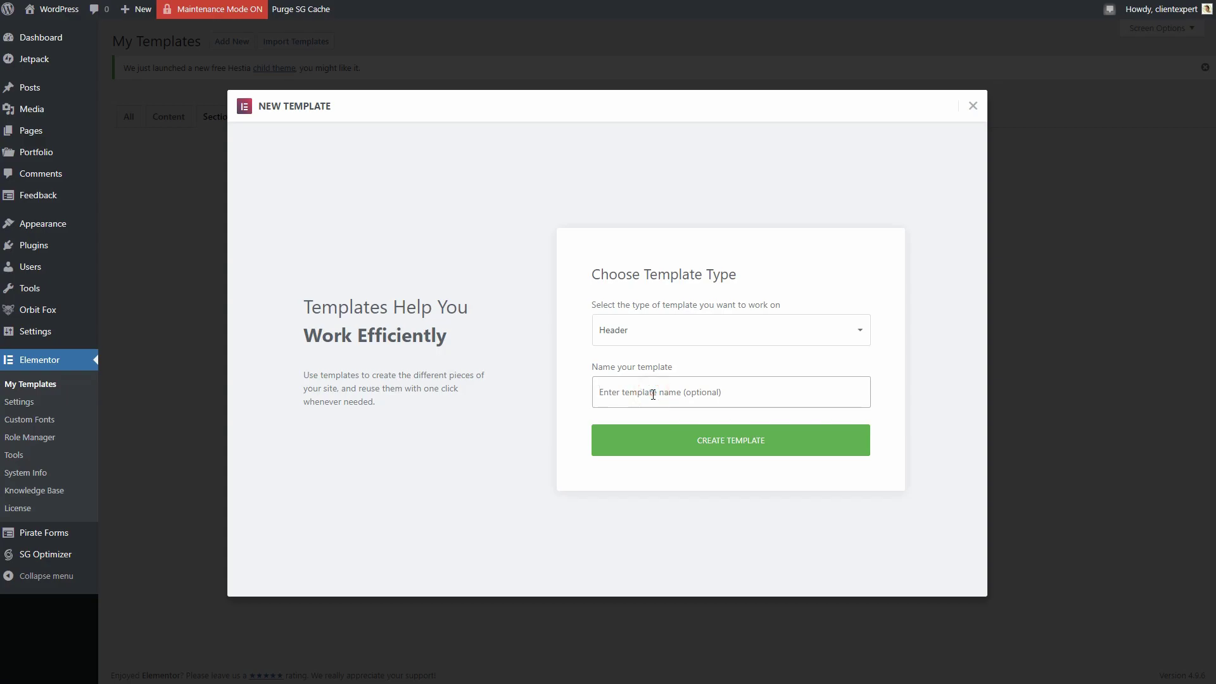
type("T")
left_click(721, 450)
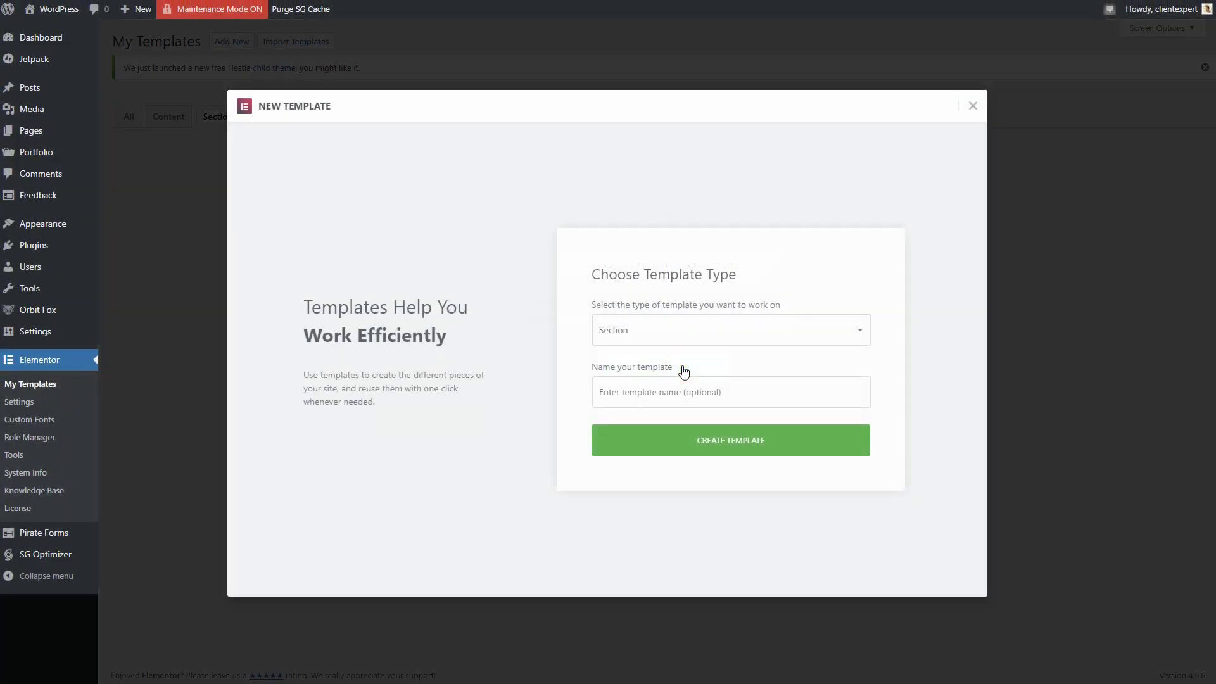
- Set the new template to type Single, post type Post, named 'Blog Post Template'
left_click(686, 336)
left_click(685, 361)
left_click(665, 359)
left_click(665, 408)
left_click(665, 421)
type("Blog Post Template")
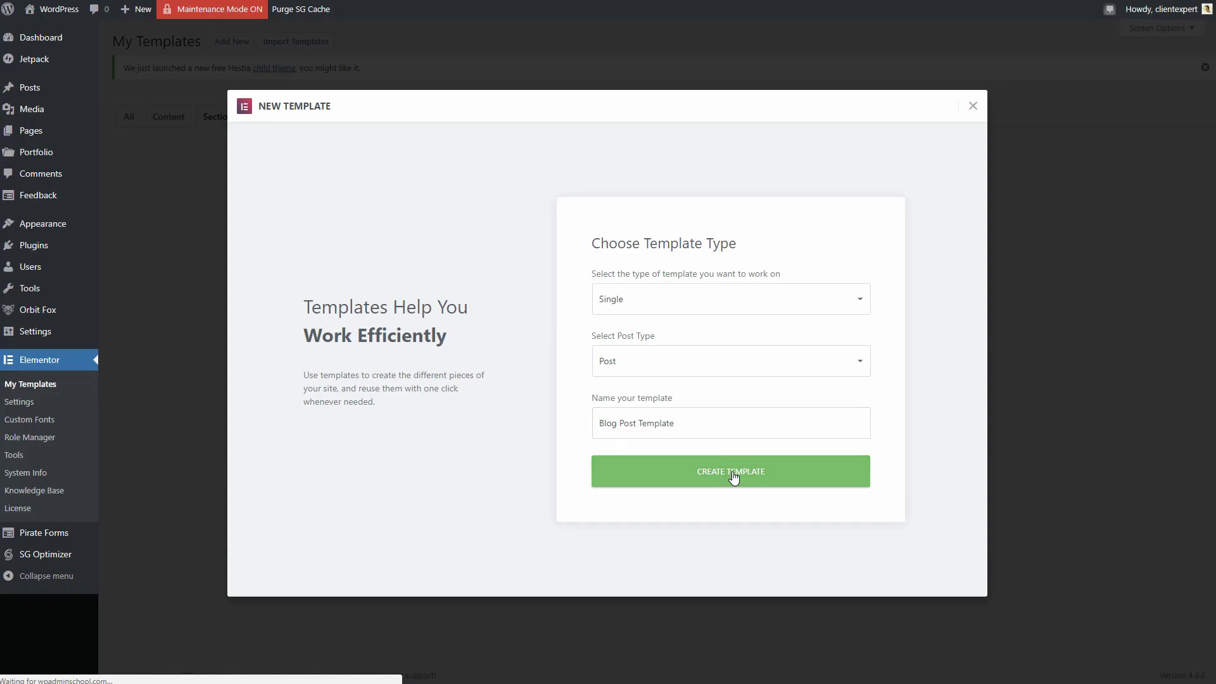
- Create the template and place Post Title and Post Content widgets in it
left_click(733, 476)
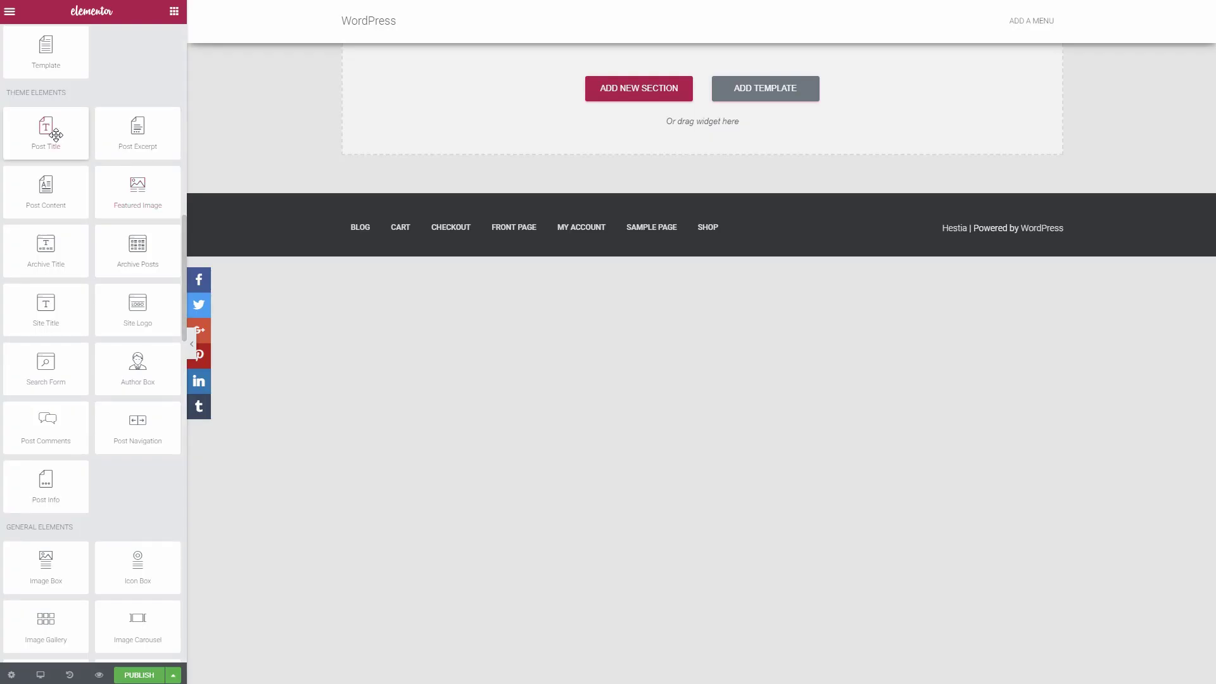
left_click_drag(46, 128, 728, 135)
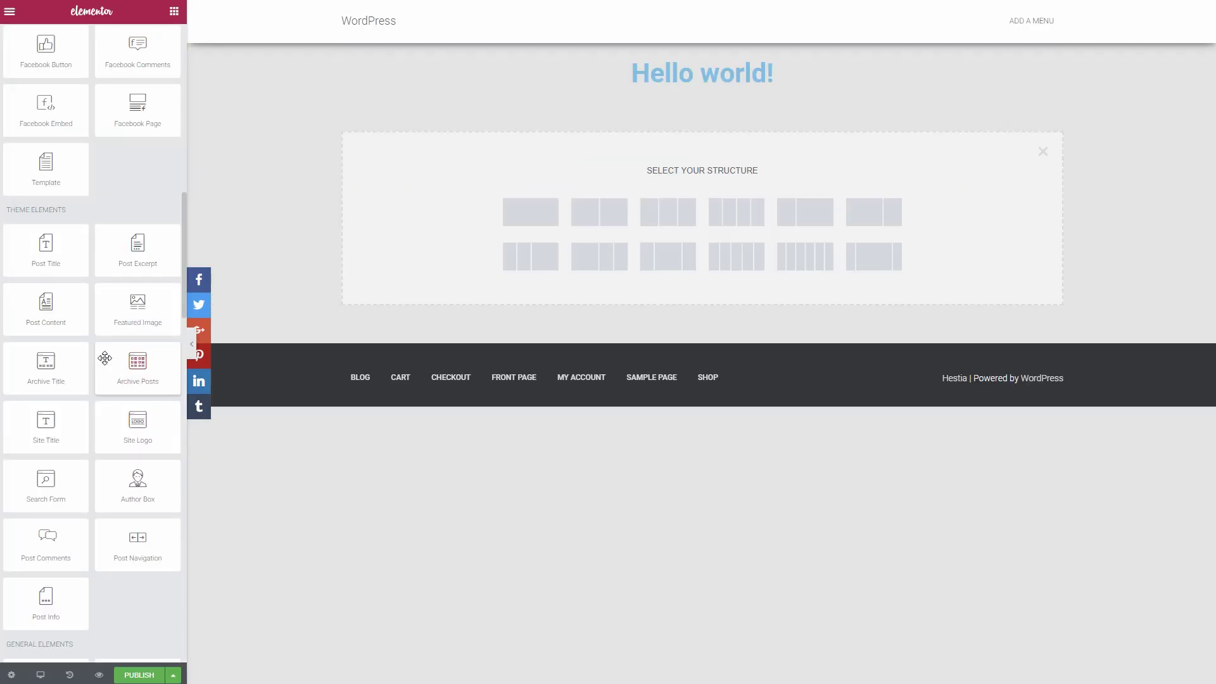
left_click_drag(52, 319, 724, 208)
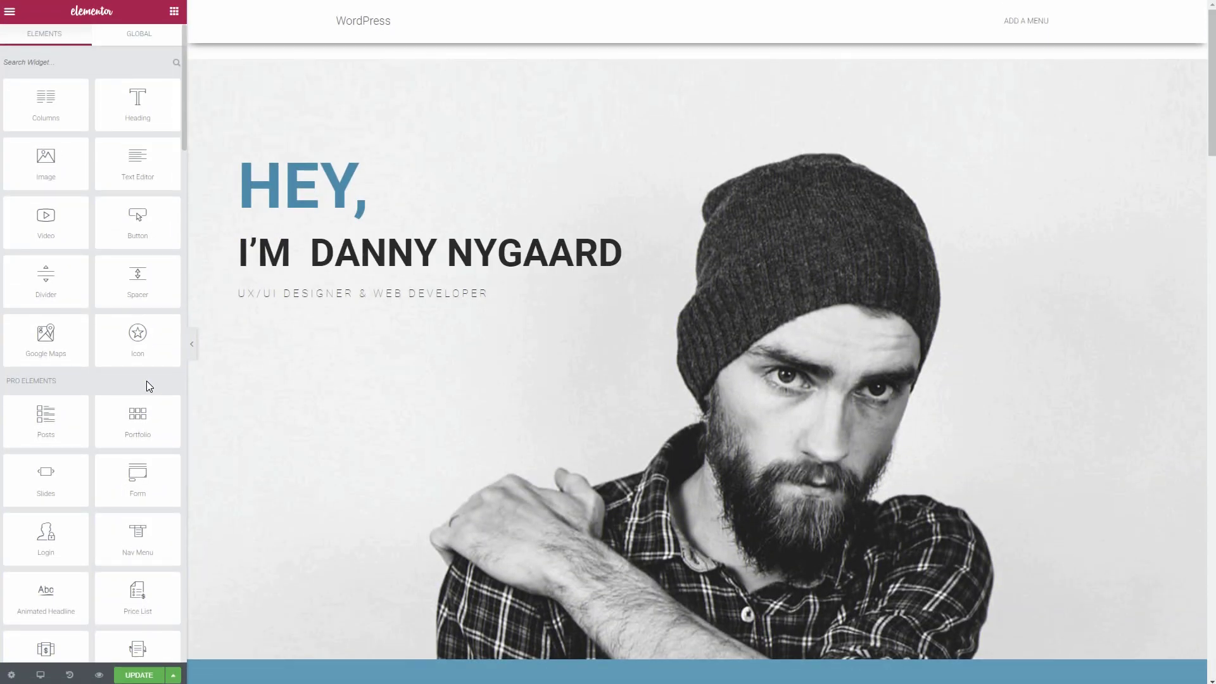
- Insert a contact Form widget above the portfolio slider
scroll(147, 382, "down", 3)
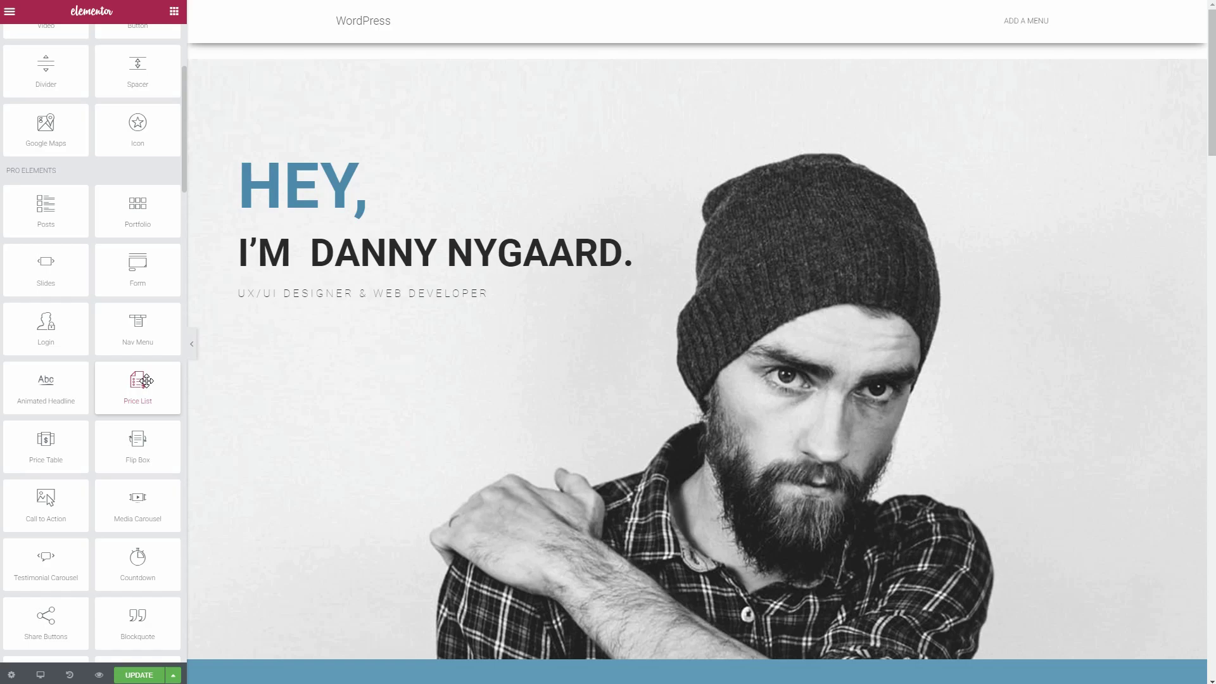
left_click_drag(183, 135, 181, 158)
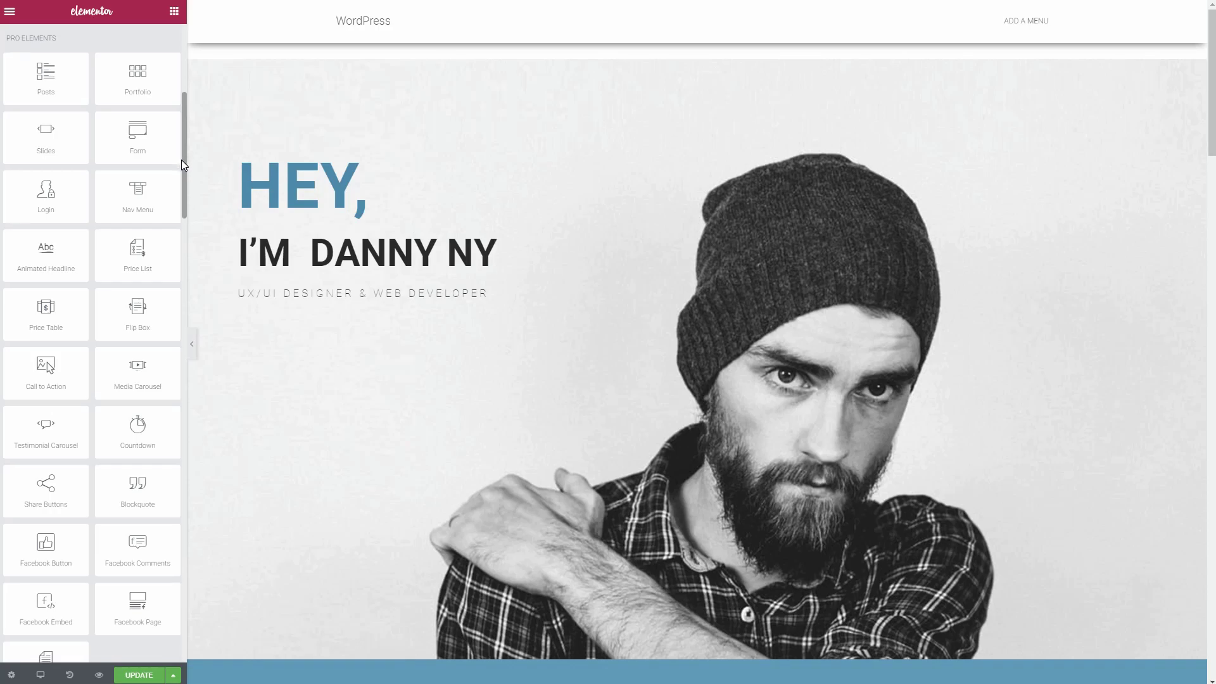
scroll(541, 391, "down", 7)
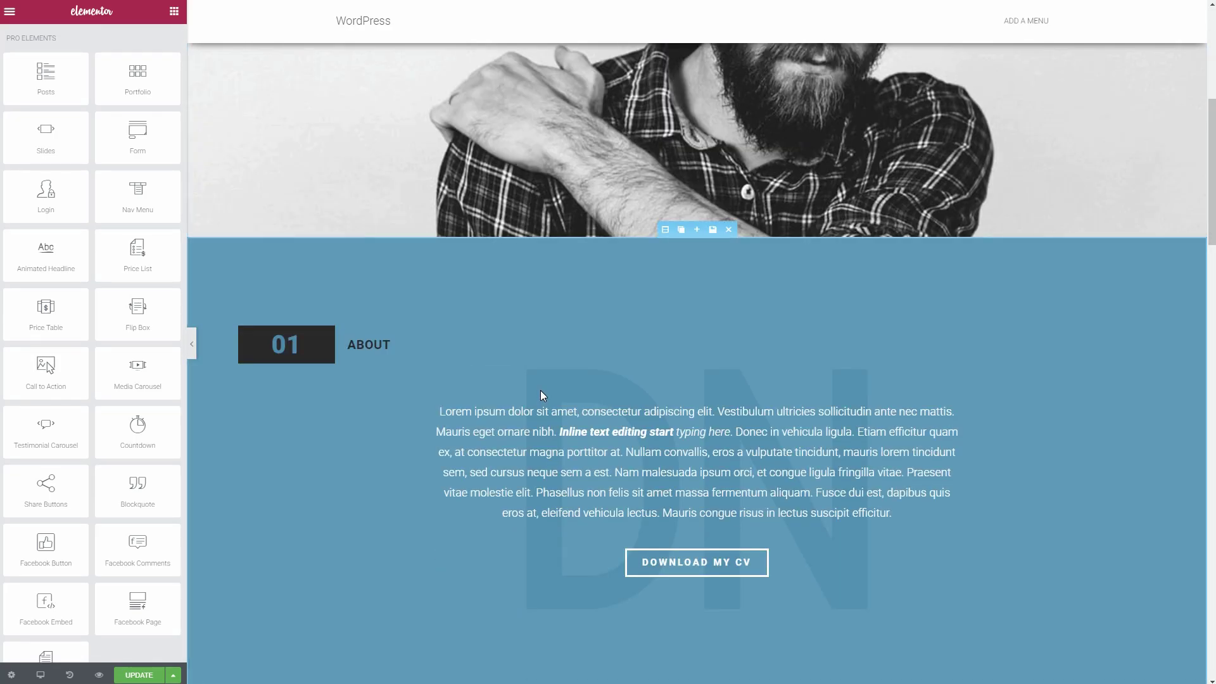
scroll(542, 391, "down", 2)
scroll(542, 391, "down", 10)
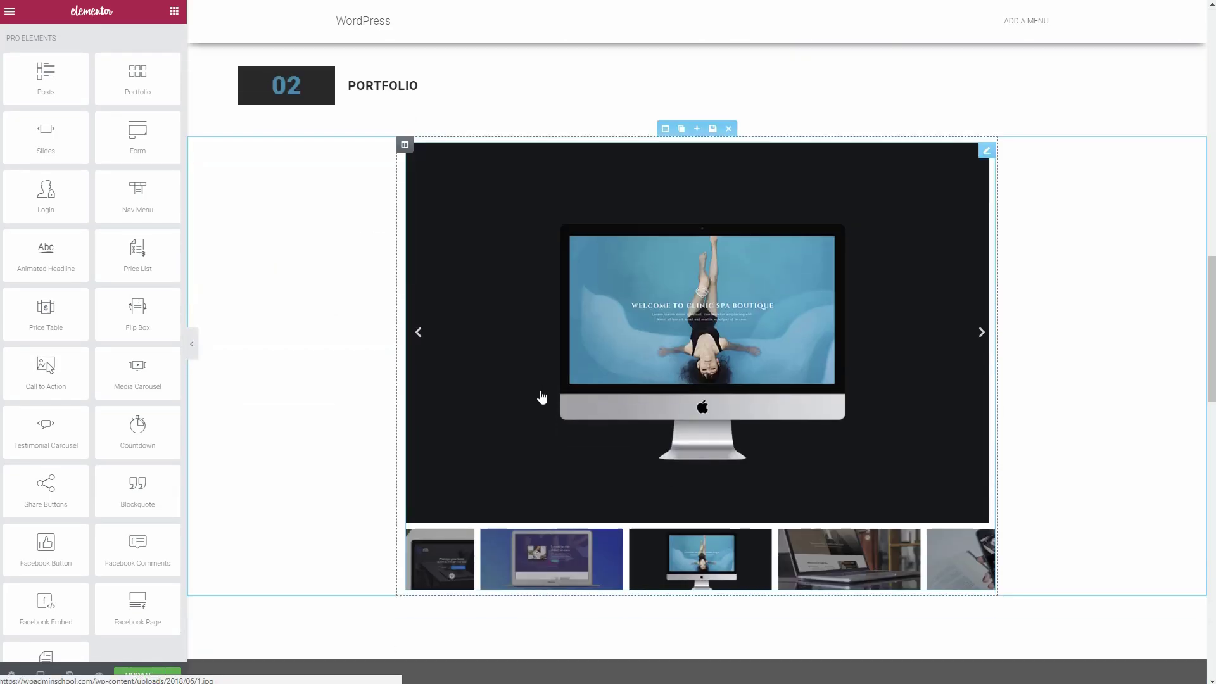
scroll(540, 397, "up", 2)
left_click_drag(139, 150, 744, 264)
- Add a Slides widget above the form and centred Share Buttons above the slider
left_click(174, 11)
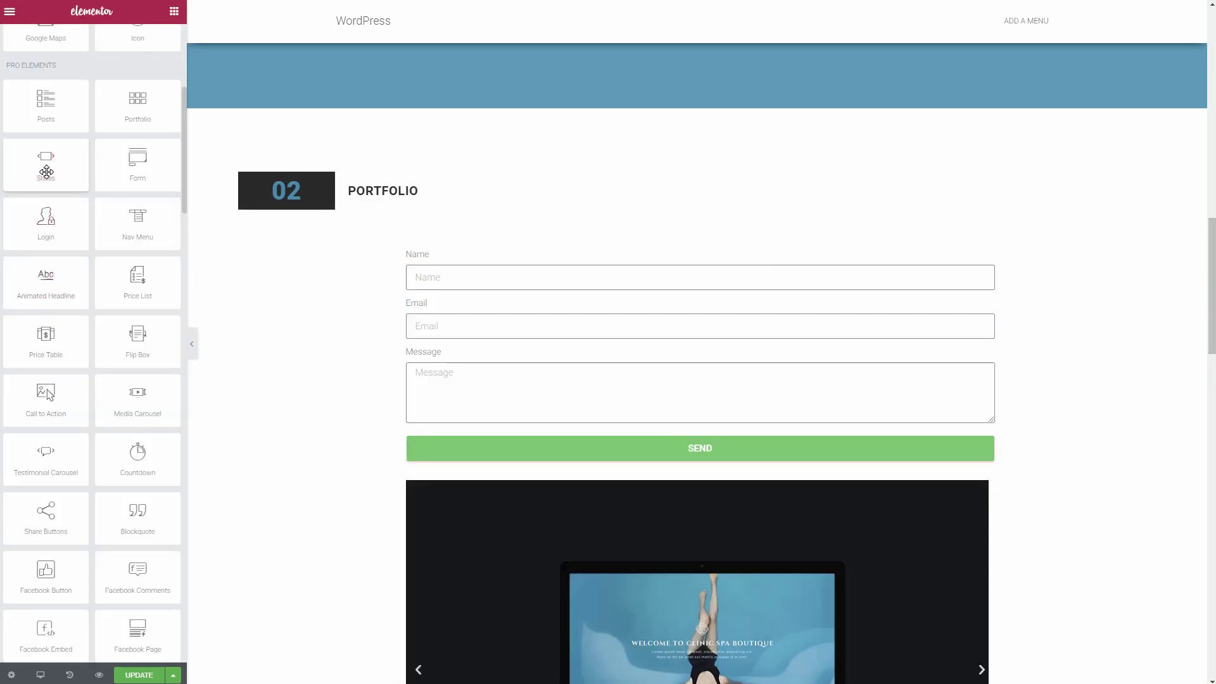
left_click_drag(46, 166, 614, 271)
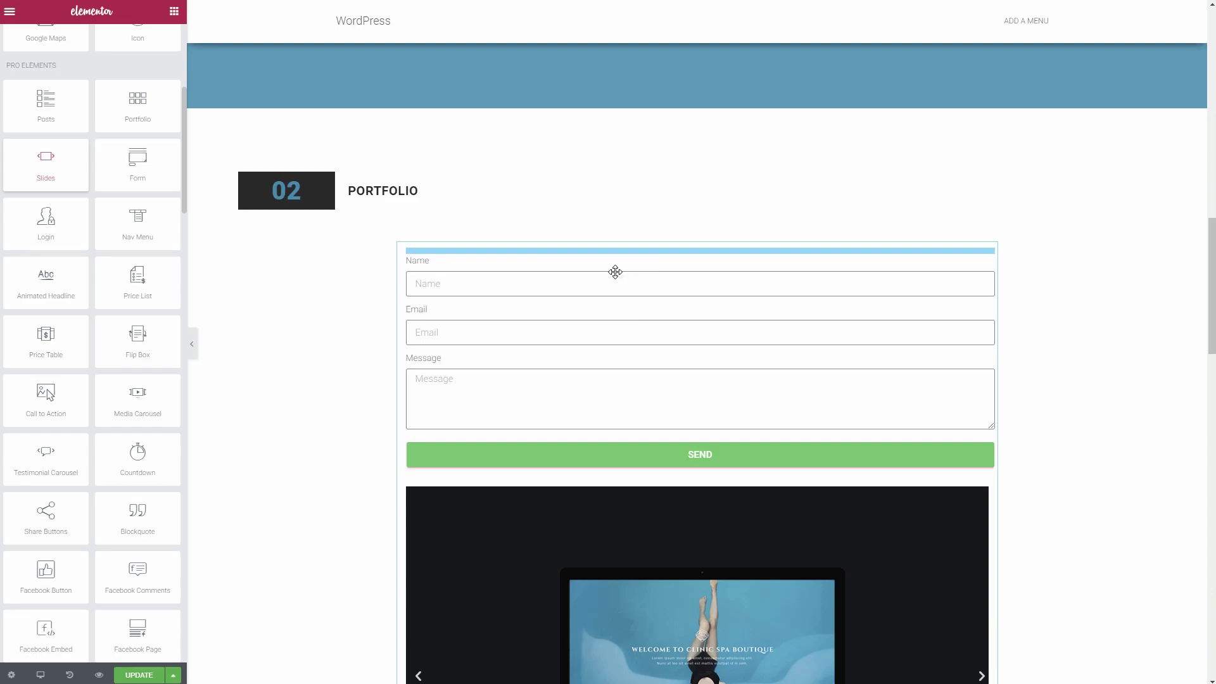
left_click(174, 11)
left_click_drag(61, 510, 687, 277)
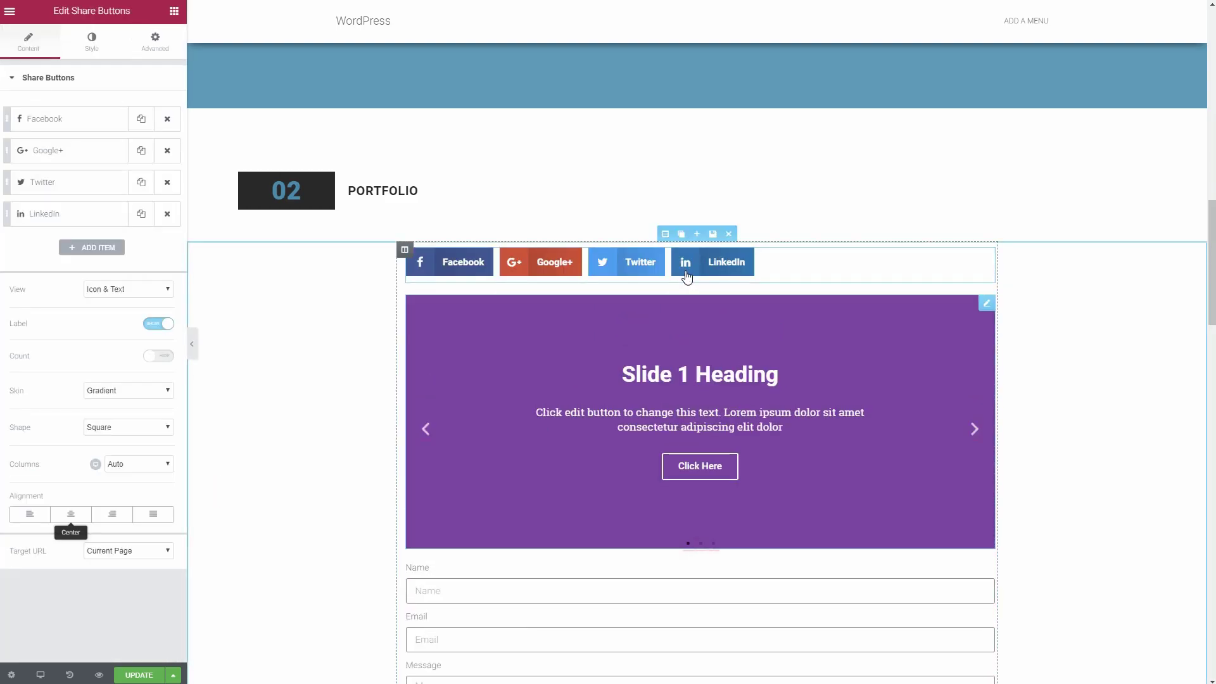
left_click(71, 514)
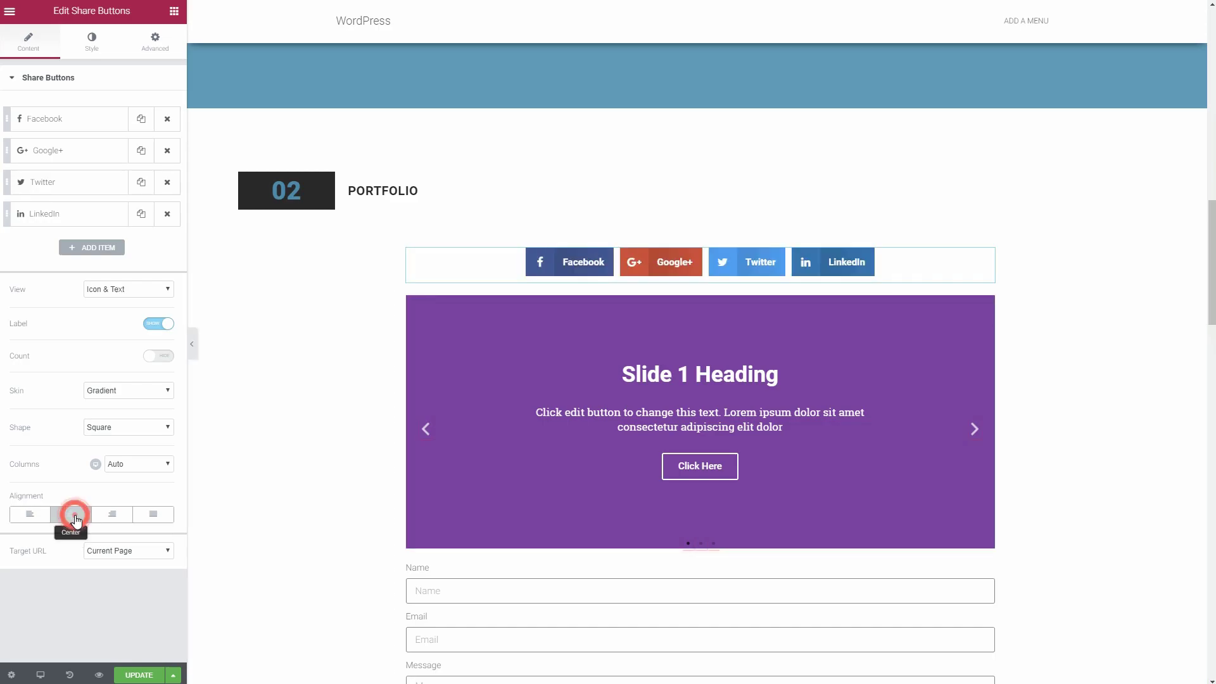
- Add Countdown, Price Table and Login widgets to the Portfolio section
left_click(233, 503)
left_click_drag(143, 462, 708, 279)
left_click(310, 421)
left_click_drag(49, 543, 679, 254)
scroll(680, 317, "down", 5)
left_click(298, 393)
left_click_drag(60, 538, 720, 426)
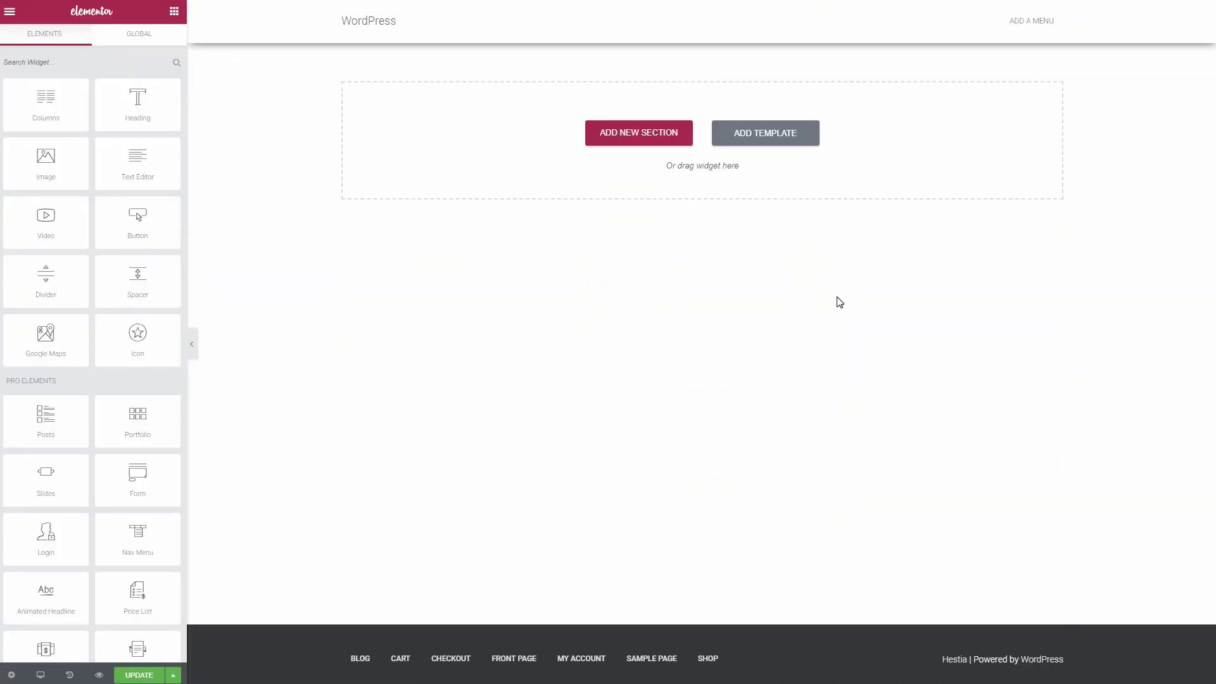
- Insert the 'Save the Planet' page template from the library's Pages tab
left_click(779, 136)
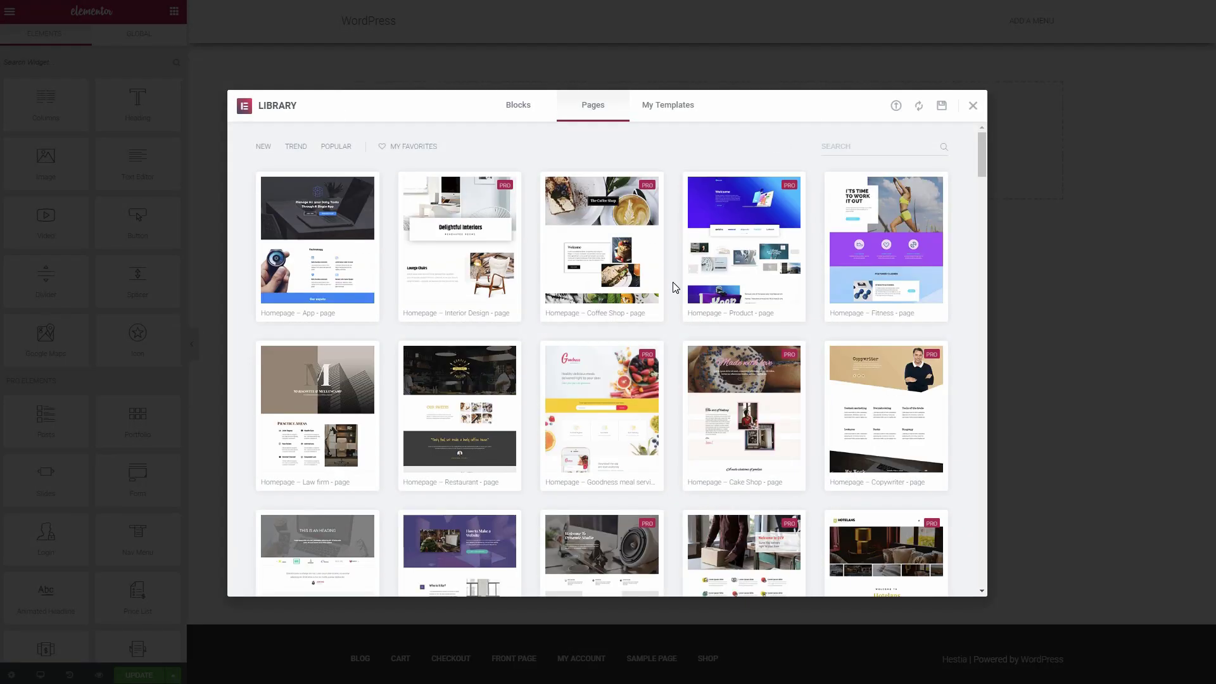
scroll(602, 411, "down", 5)
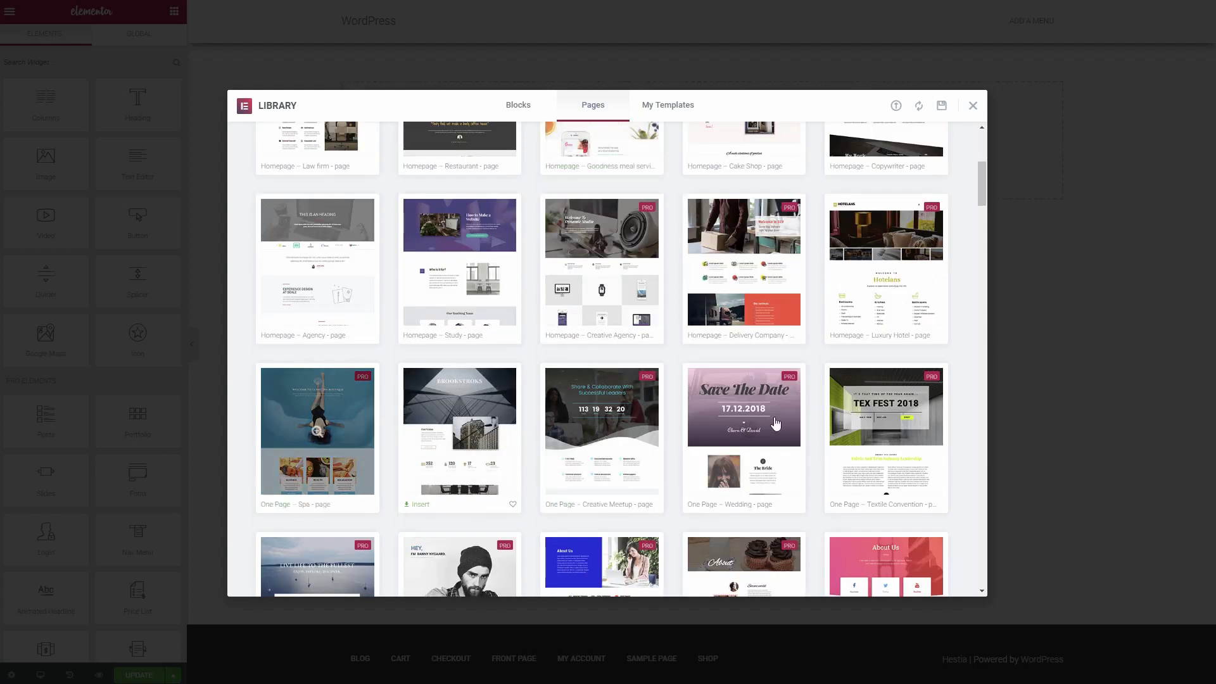
scroll(816, 420, "down", 9)
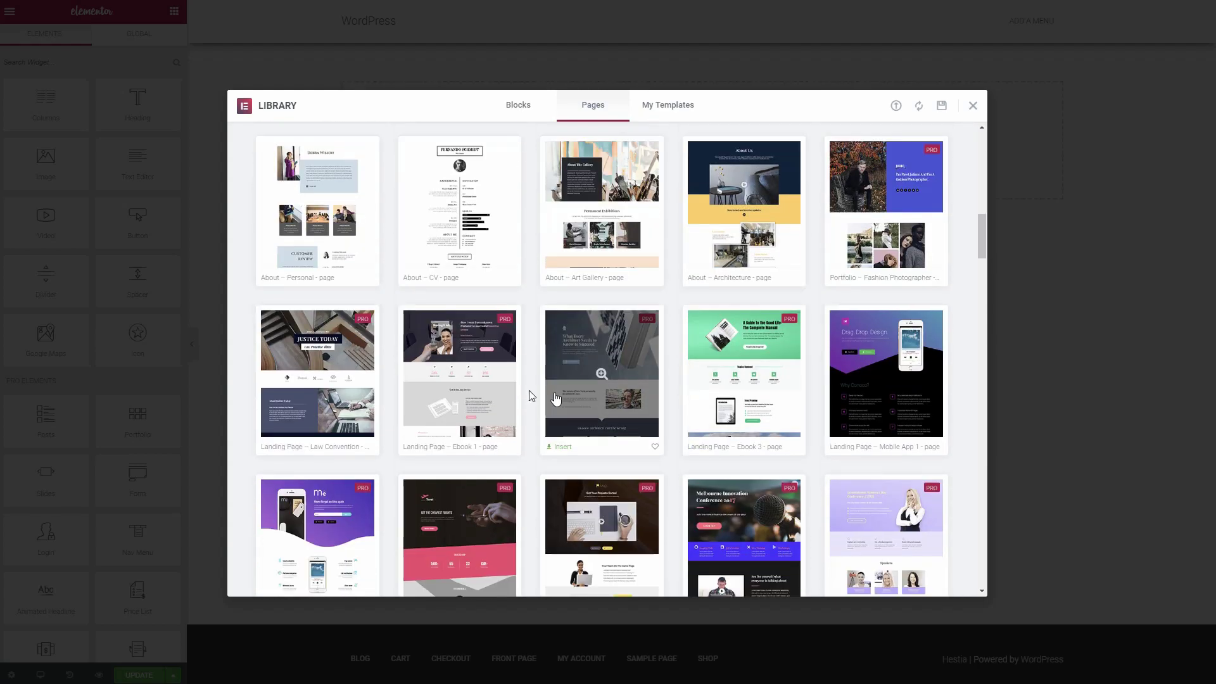
scroll(634, 380, "down", 3)
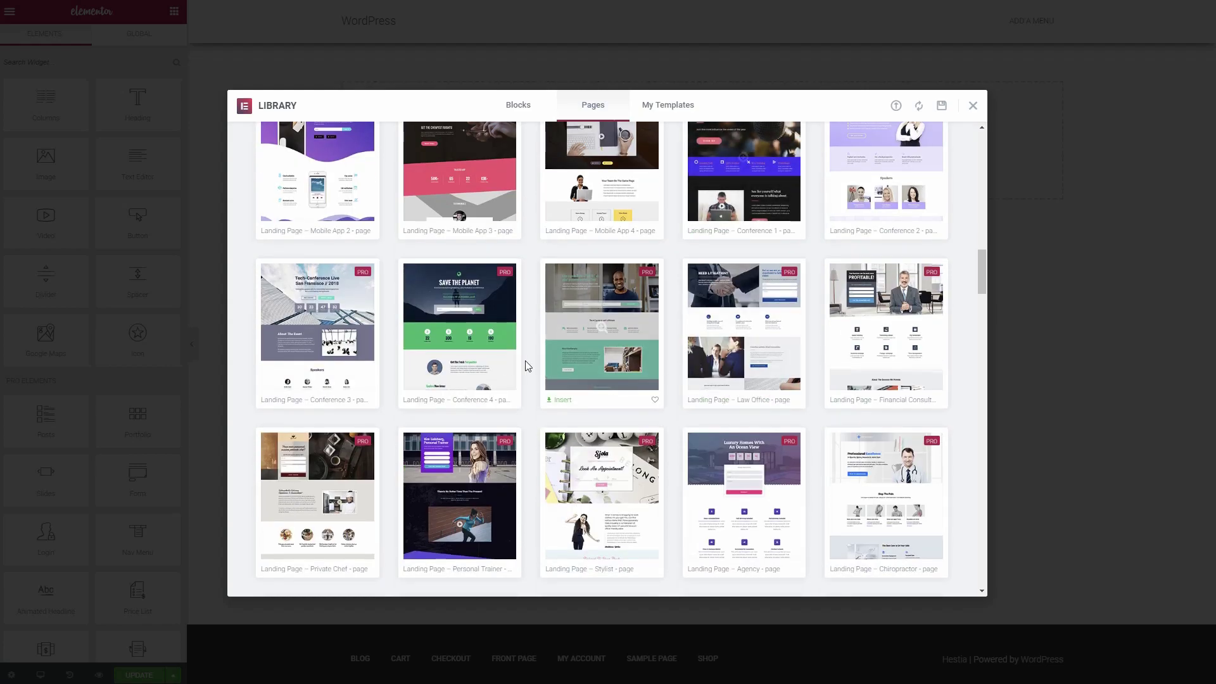
left_click(482, 336)
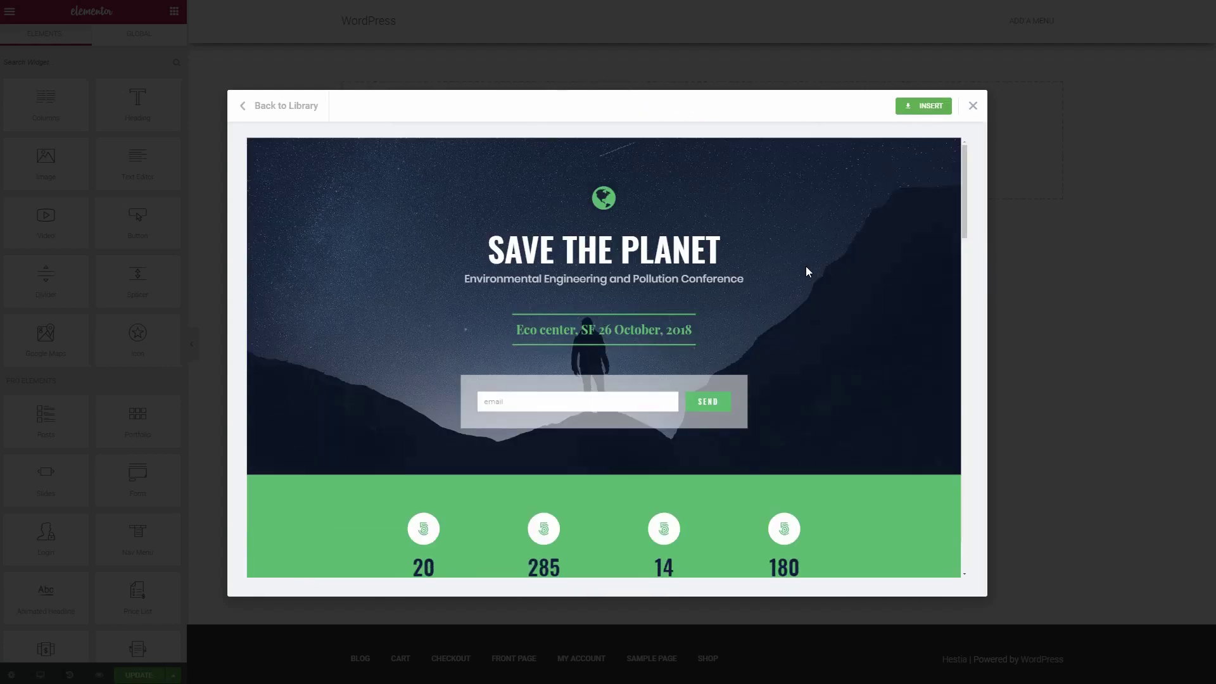
scroll(806, 269, "down", 8)
left_click(915, 108)
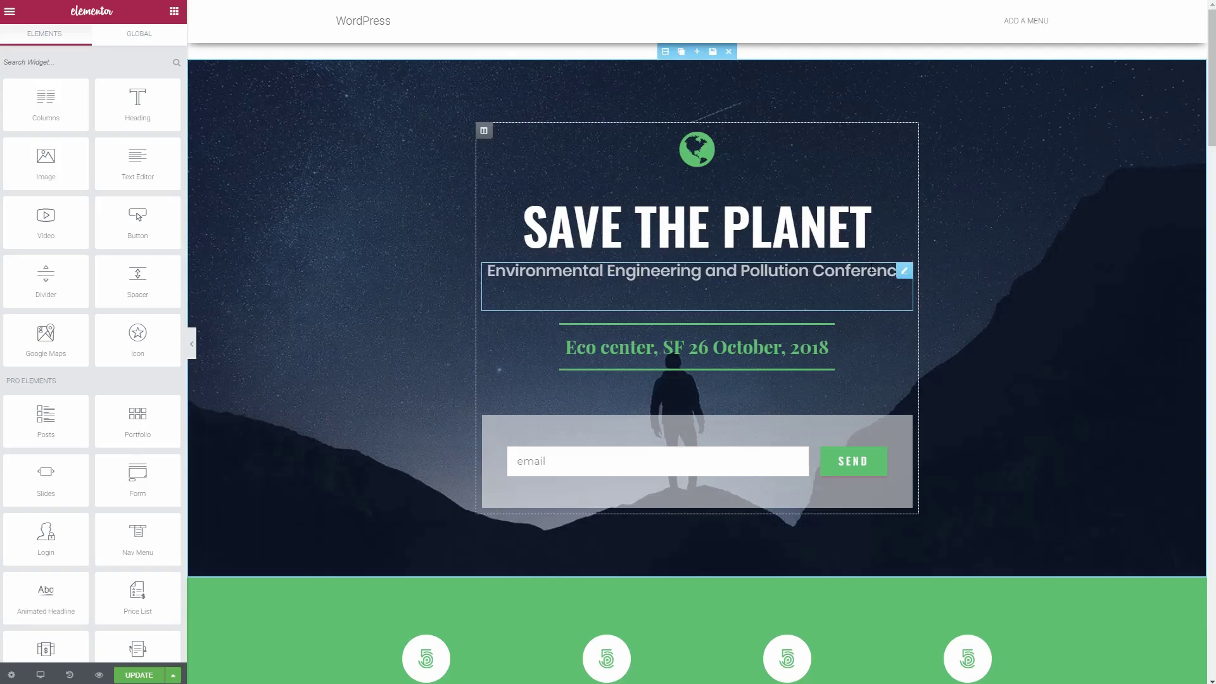
scroll(870, 273, "down", 8)
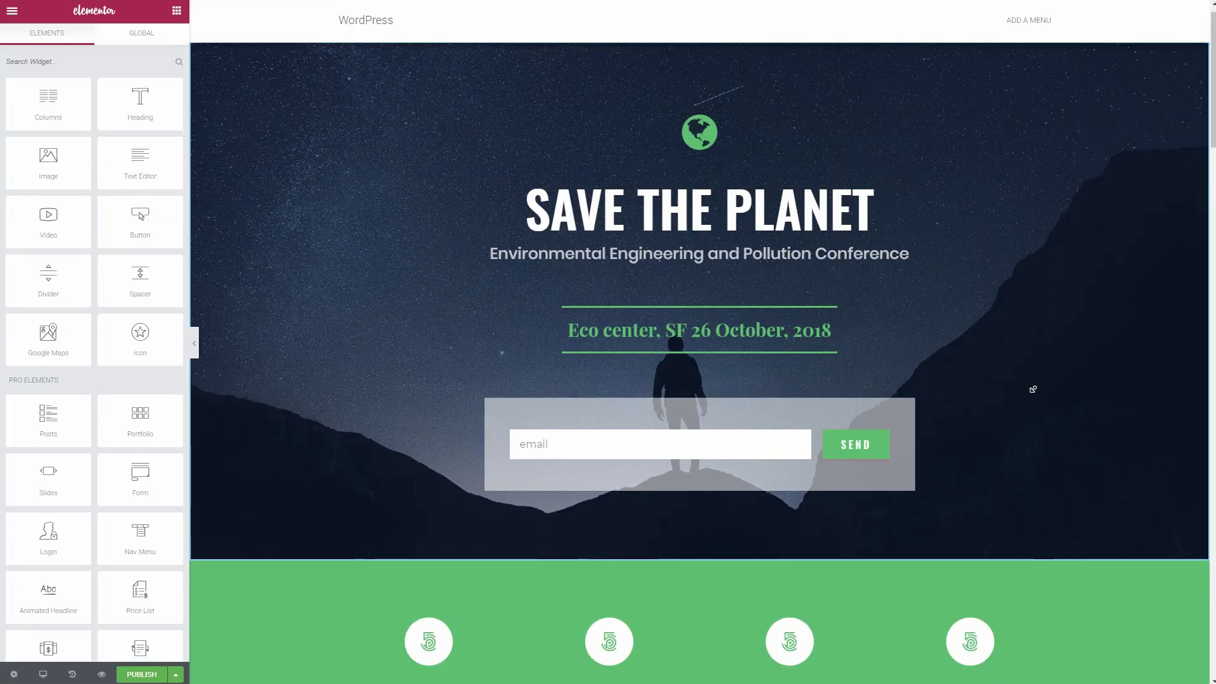
- Insert a map block from the library's Contact block category below the countdown
scroll(1045, 316, "down", 5)
scroll(1021, 317, "down", 20)
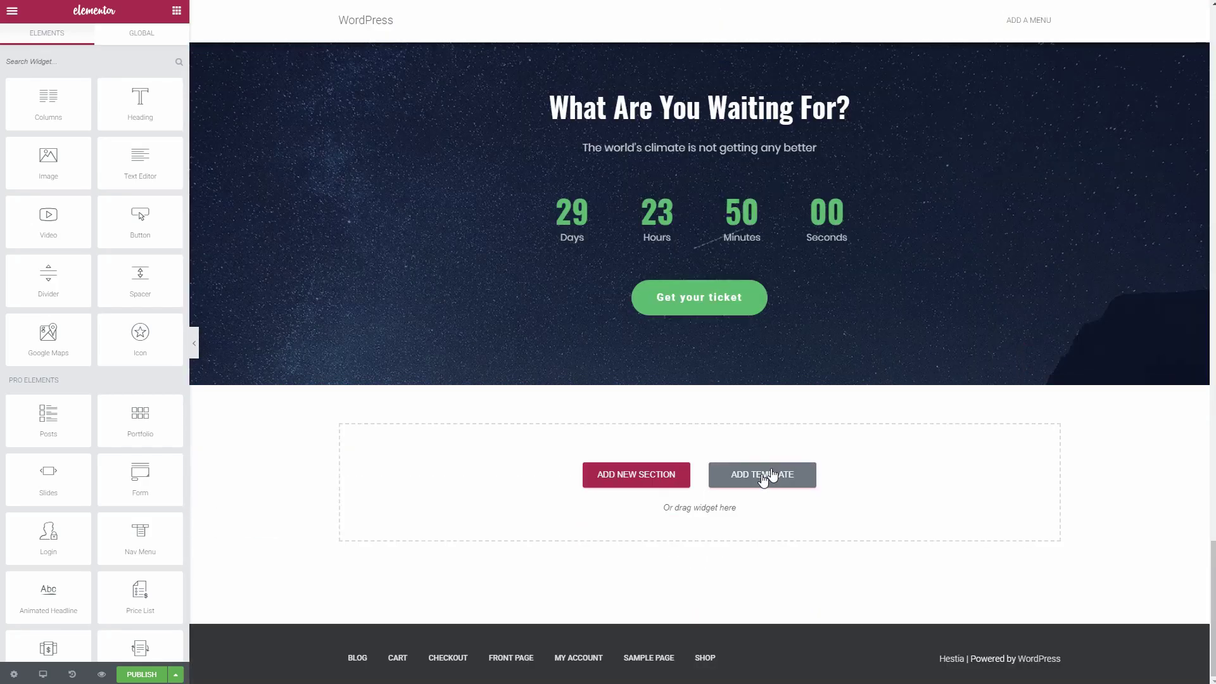
left_click(764, 475)
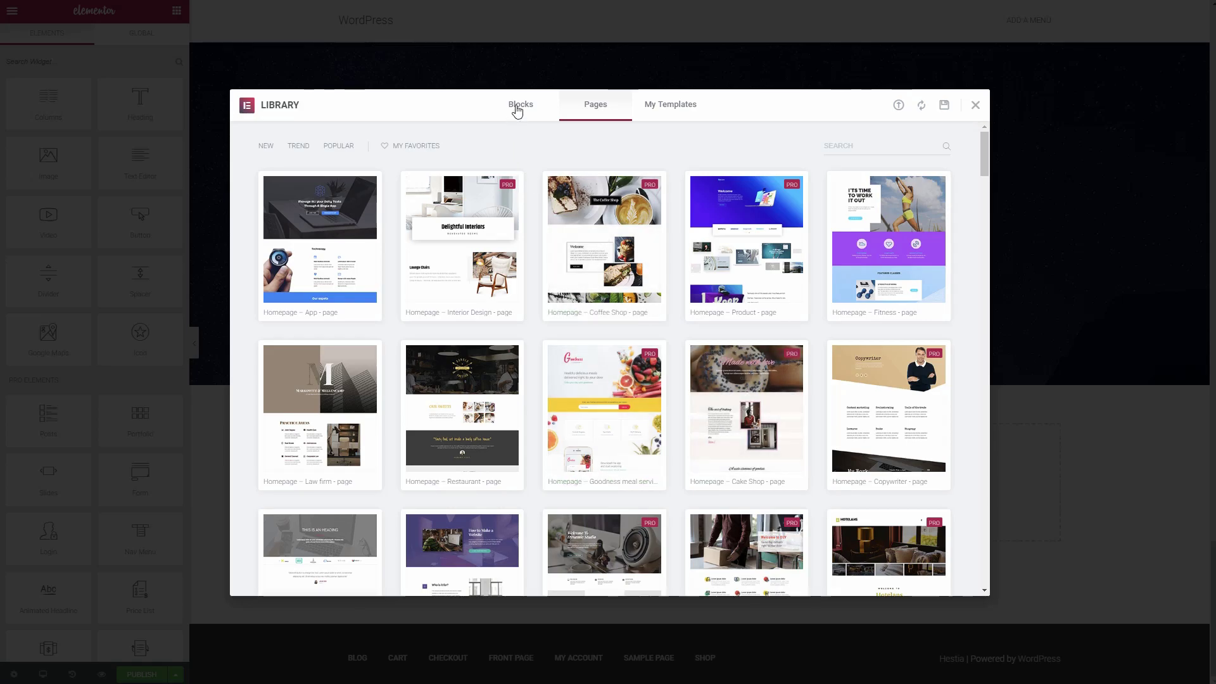
left_click(518, 105)
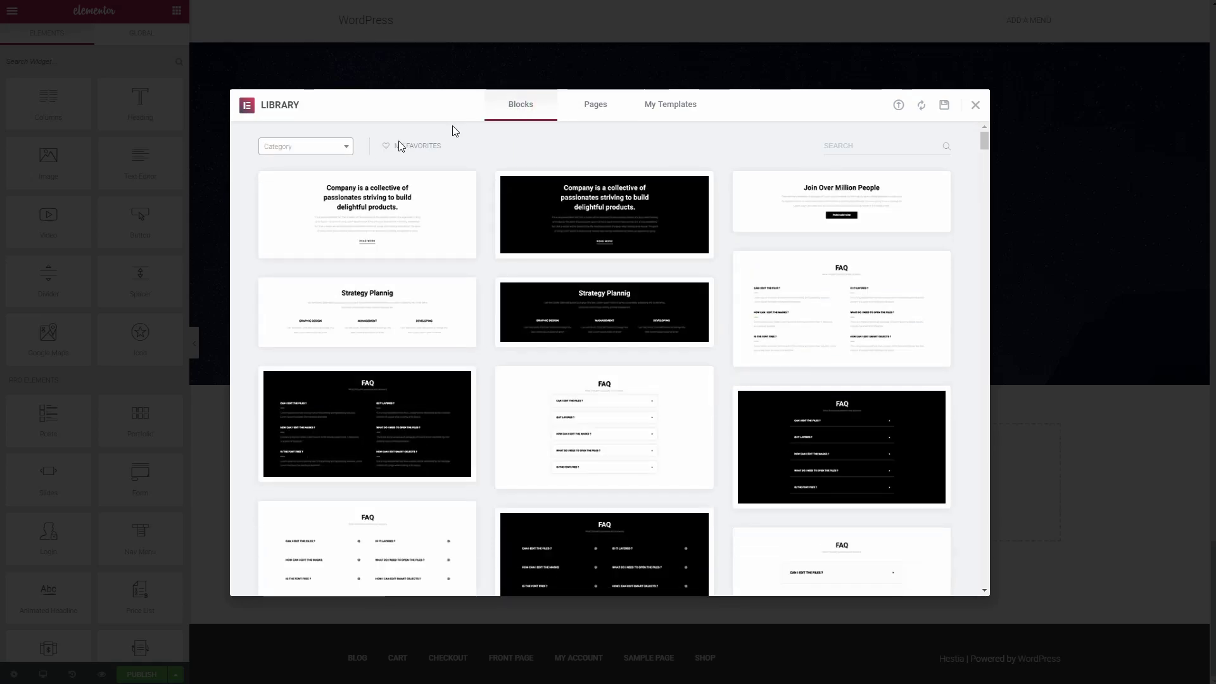
left_click(346, 149)
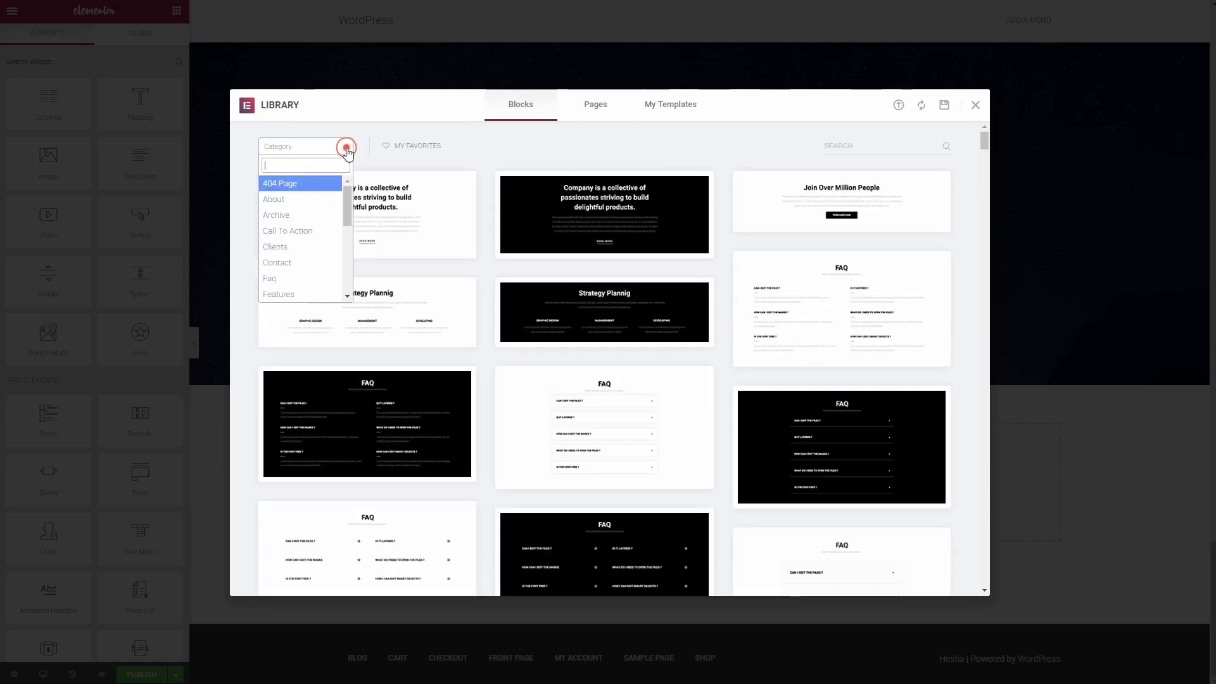
left_click(279, 262)
scroll(743, 418, "down", 4)
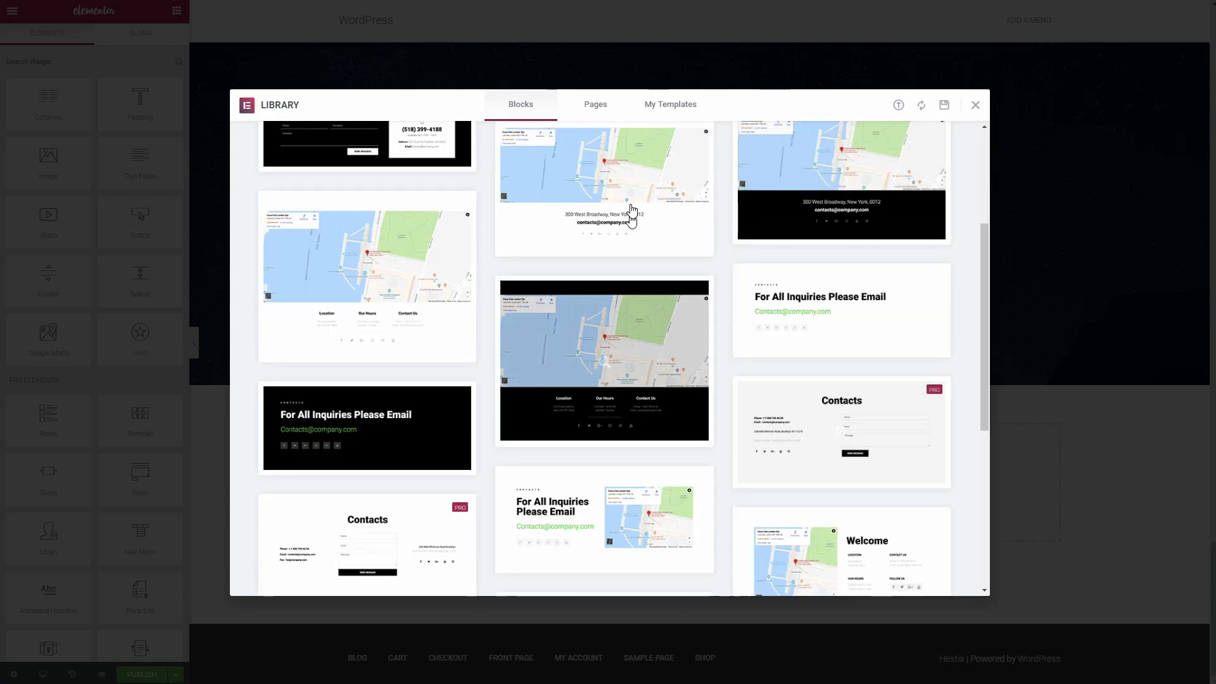
scroll(604, 309, "up", 2)
left_click(518, 353)
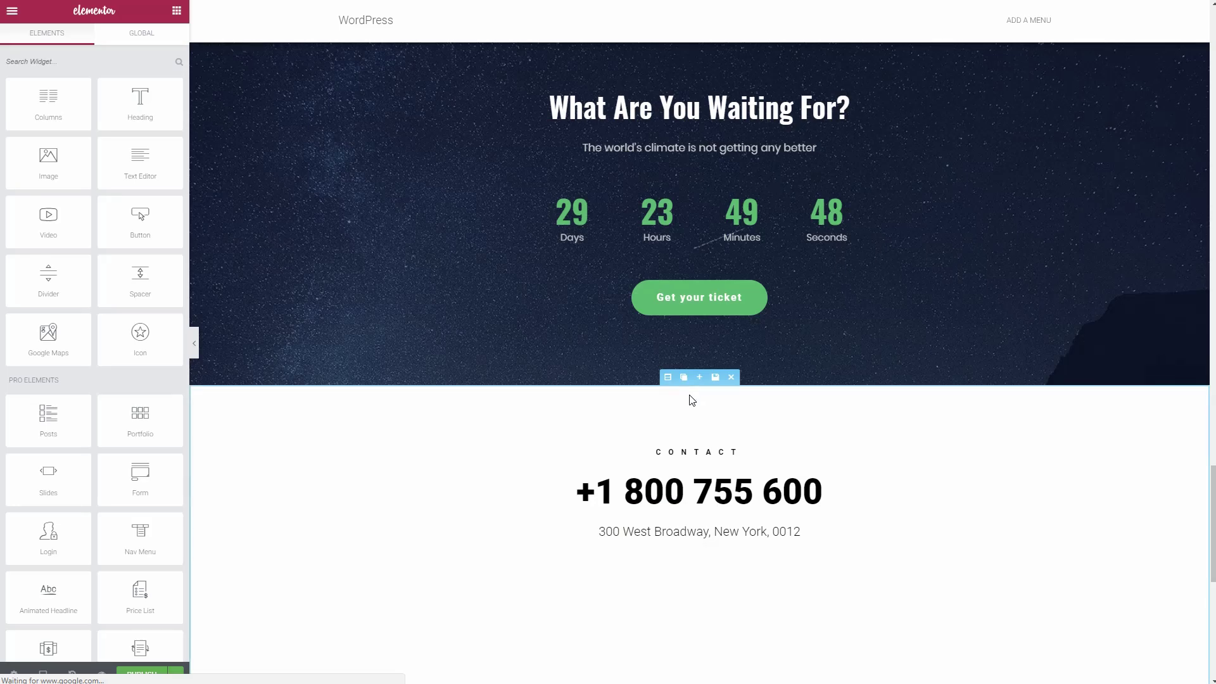
scroll(690, 396, "down", 5)
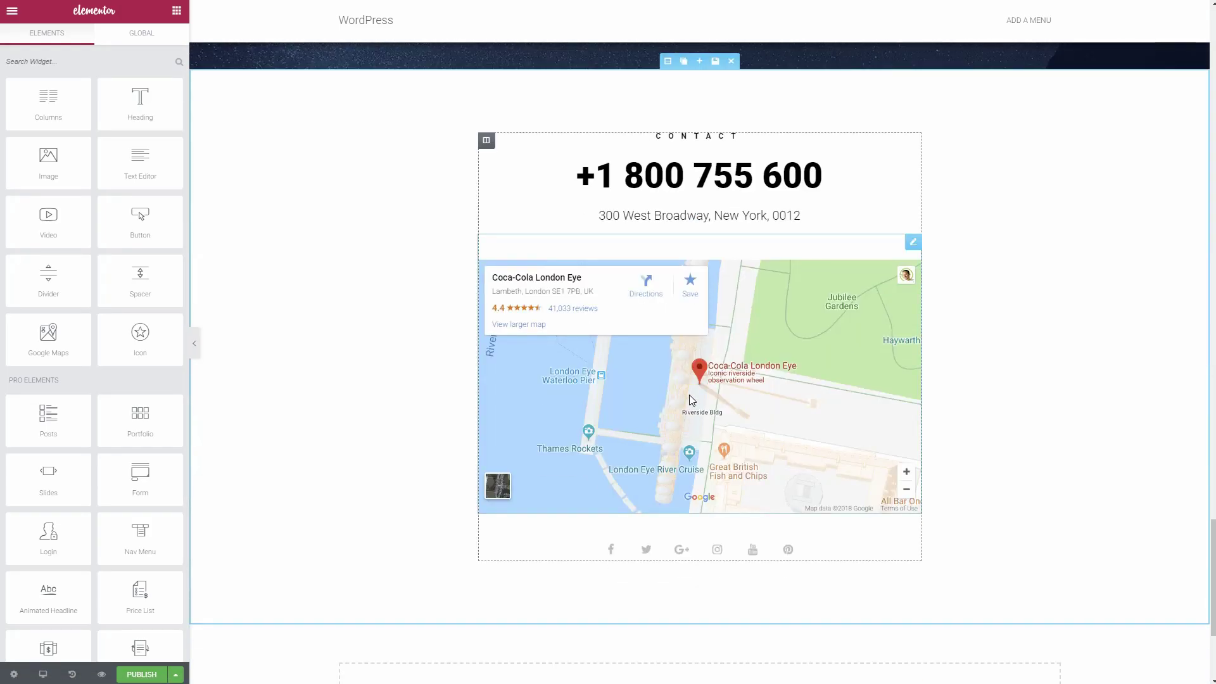
- Save the map widget as a global widget named Map
left_click(911, 241)
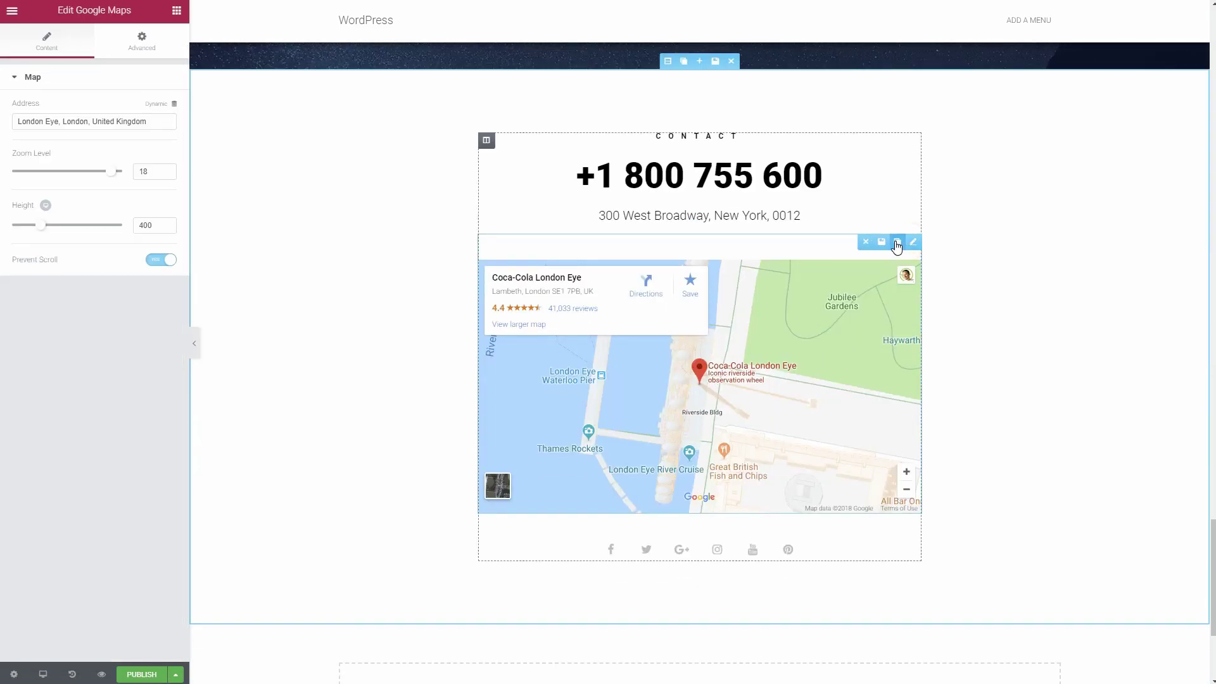
left_click(883, 242)
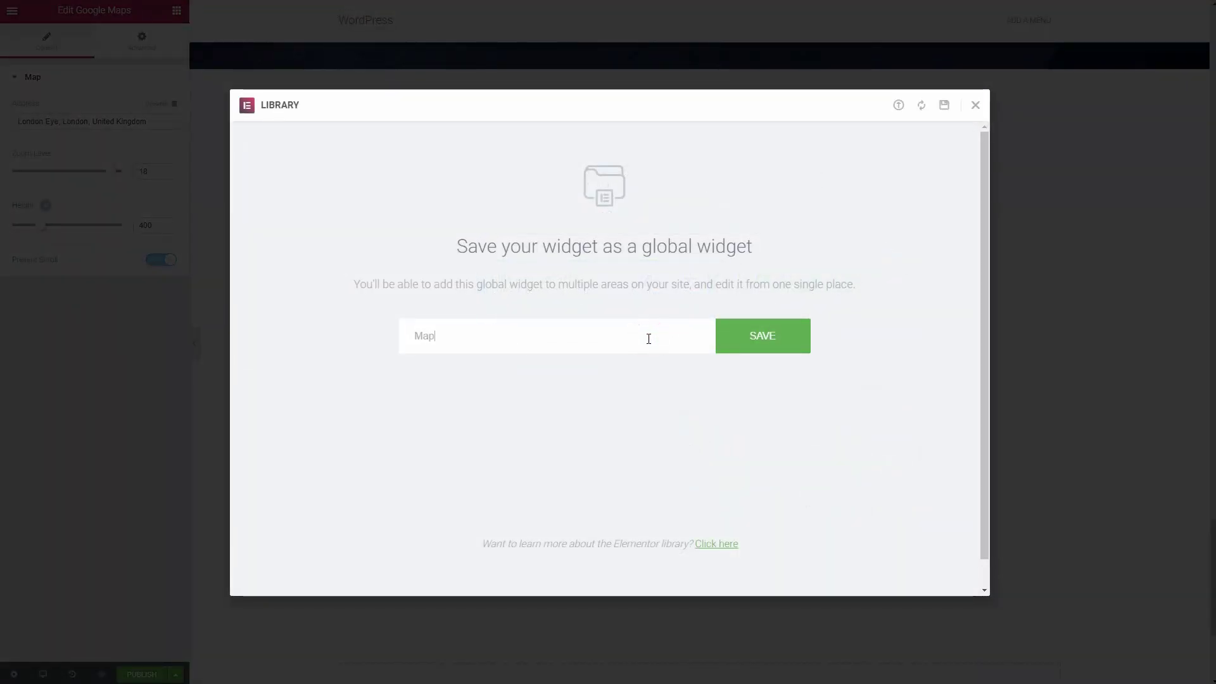
left_click(760, 343)
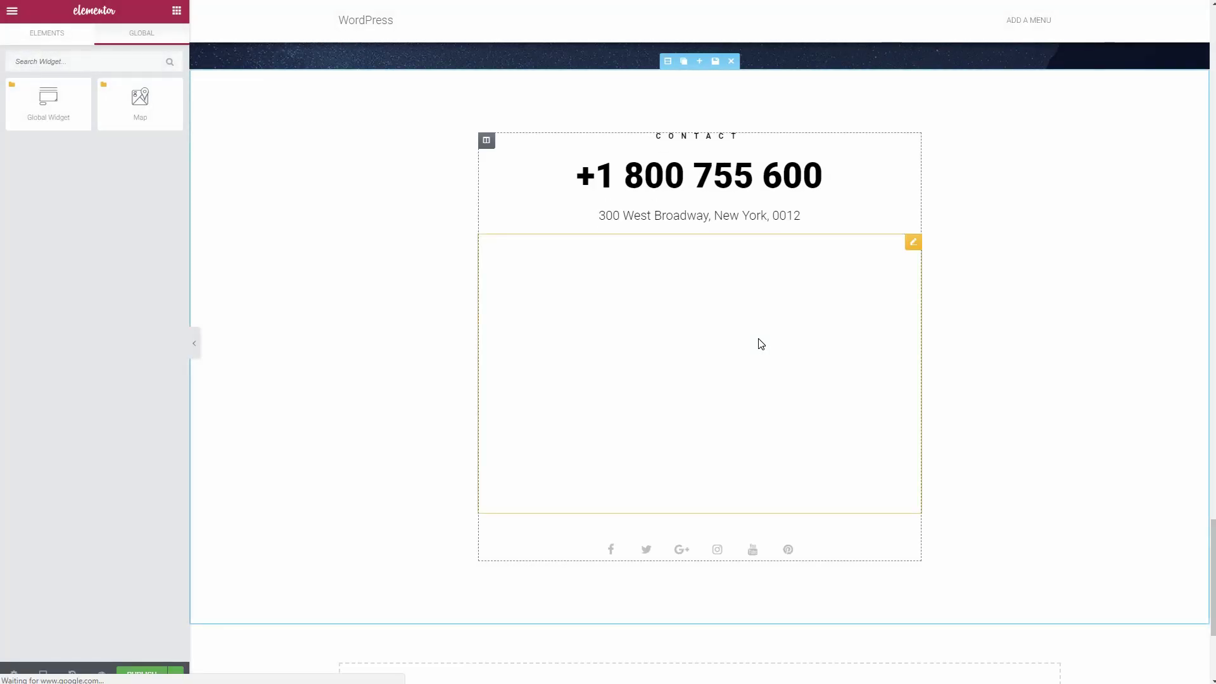
- Open the global Map widget's settings, then the template library on the empty page
left_click(913, 241)
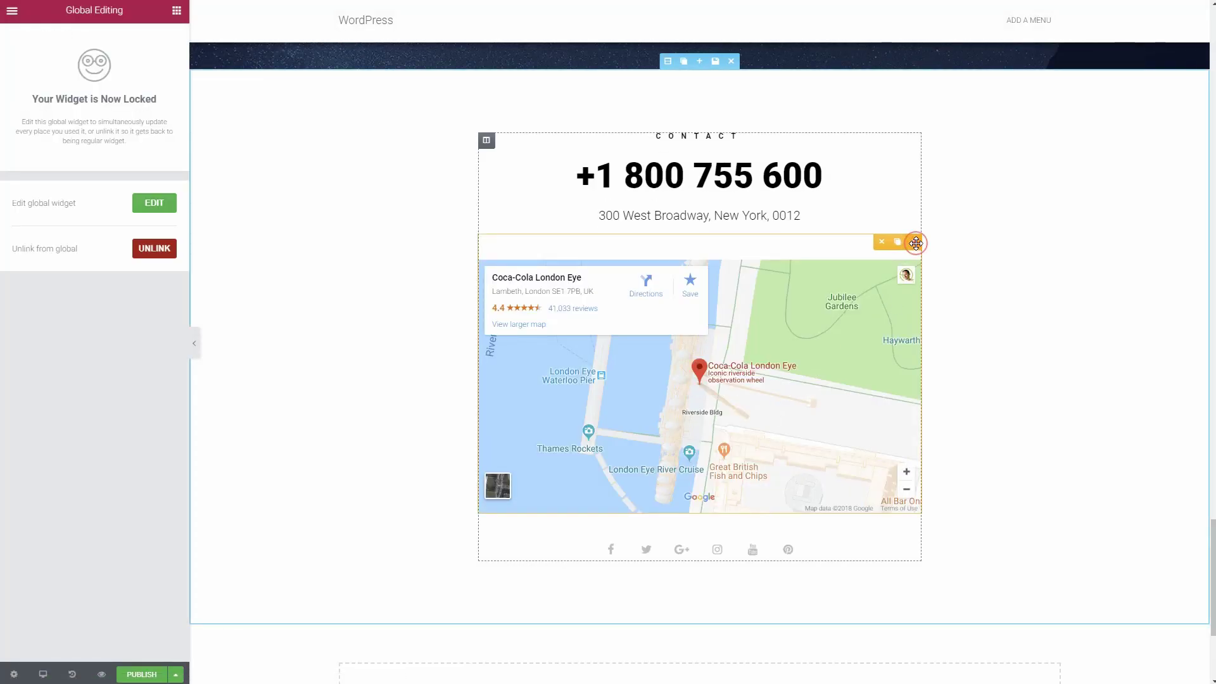
left_click(147, 204)
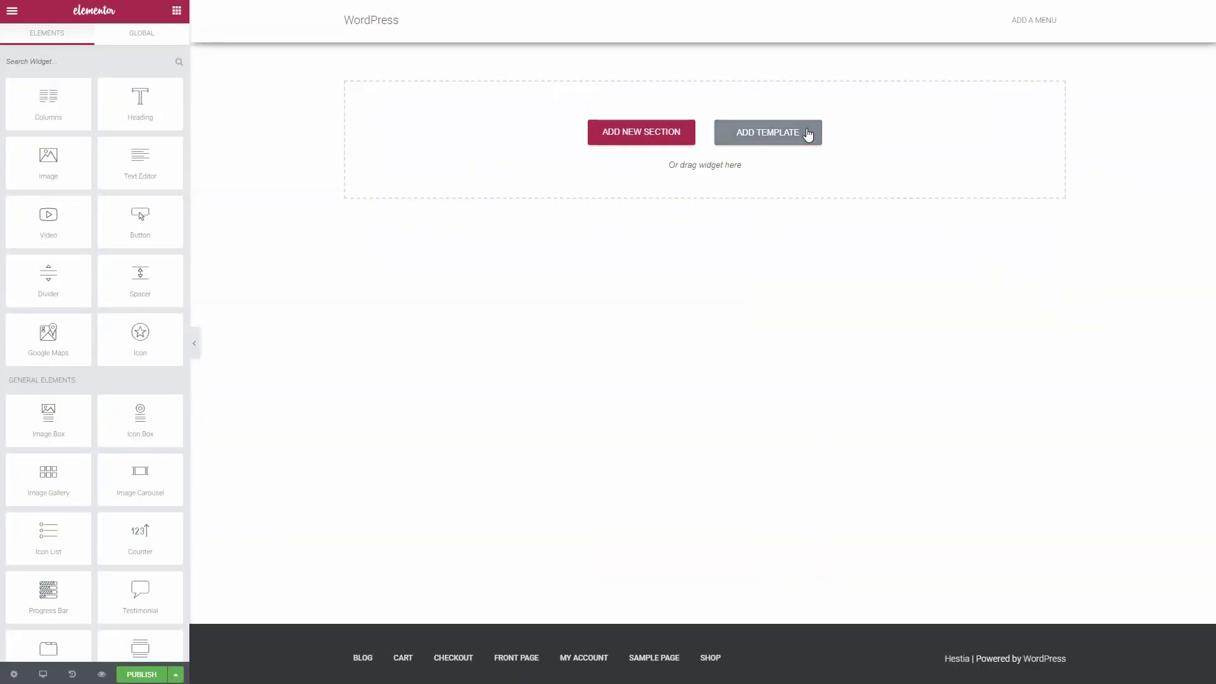
left_click(808, 135)
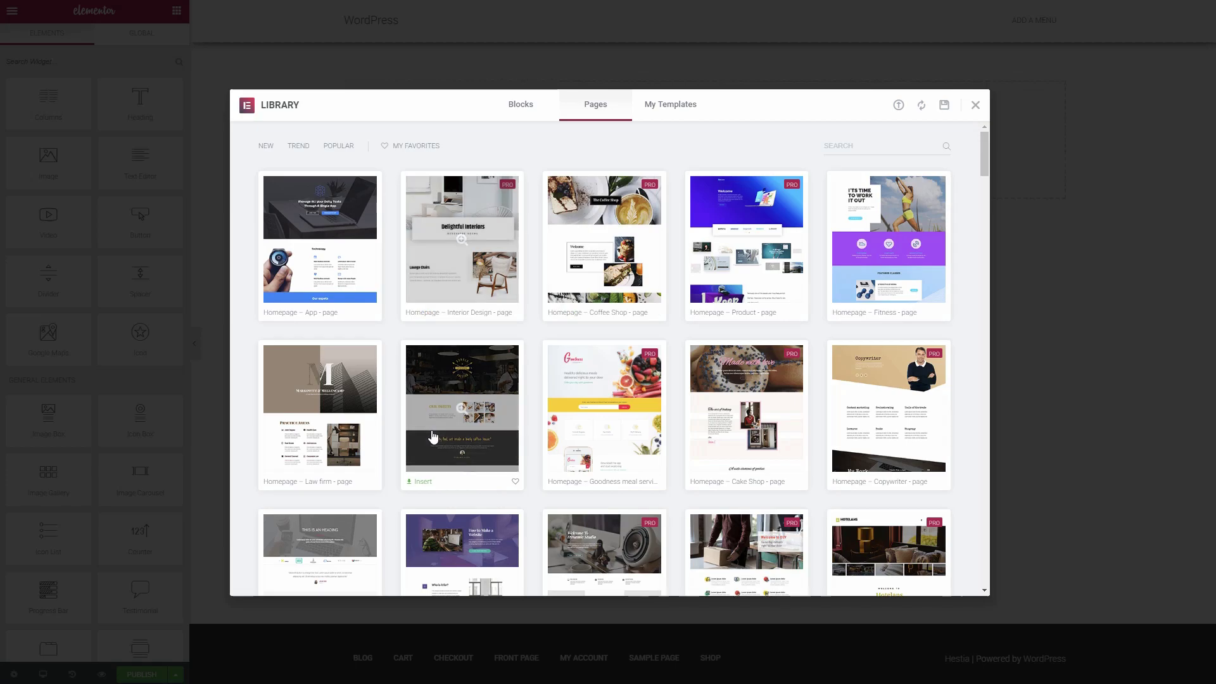
- Insert the Homepage – App template from the Library's Pages tab and review its Our experts section
scroll(456, 348, "down", 15)
scroll(435, 434, "up", 15)
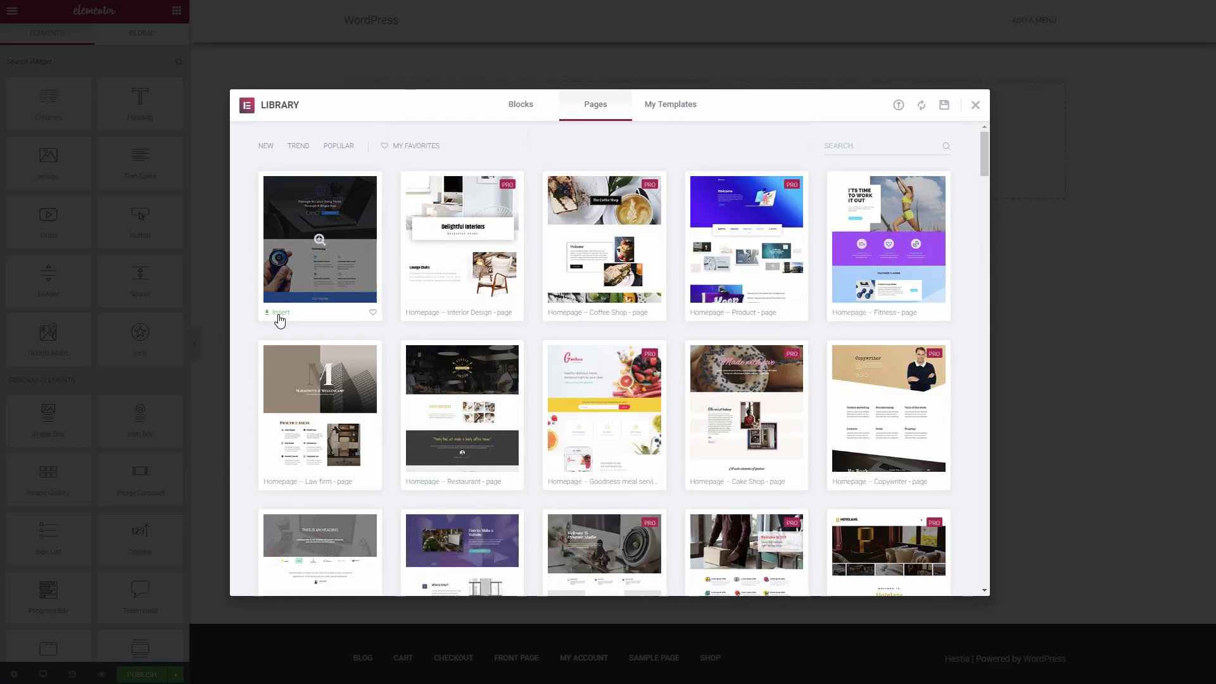
left_click(279, 315)
scroll(607, 349, "down", 12)
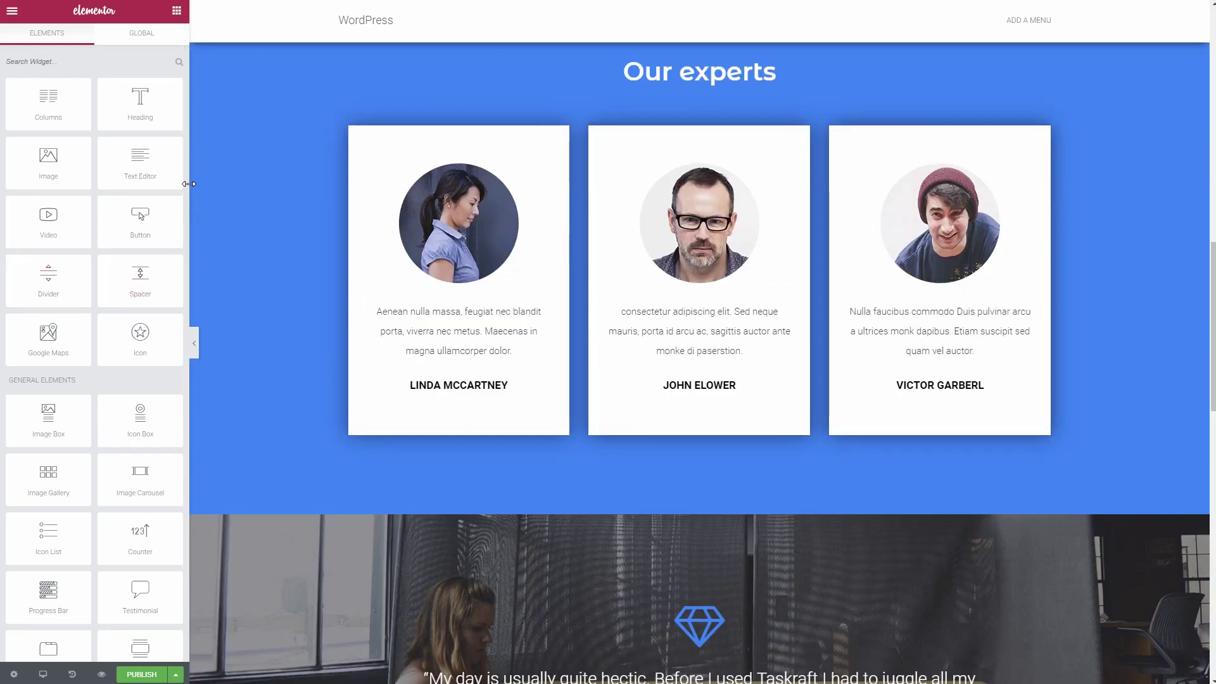
left_click_drag(186, 181, 183, 273)
scroll(184, 285, "down", 5)
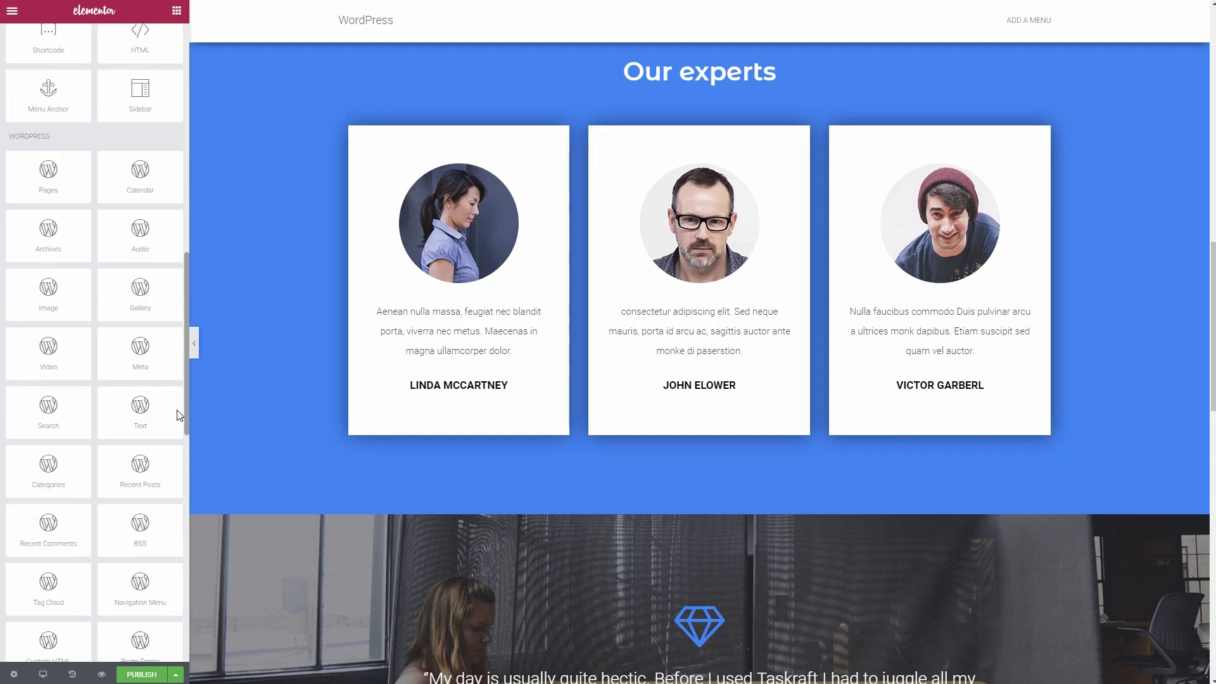
scroll(170, 297, "up", 6)
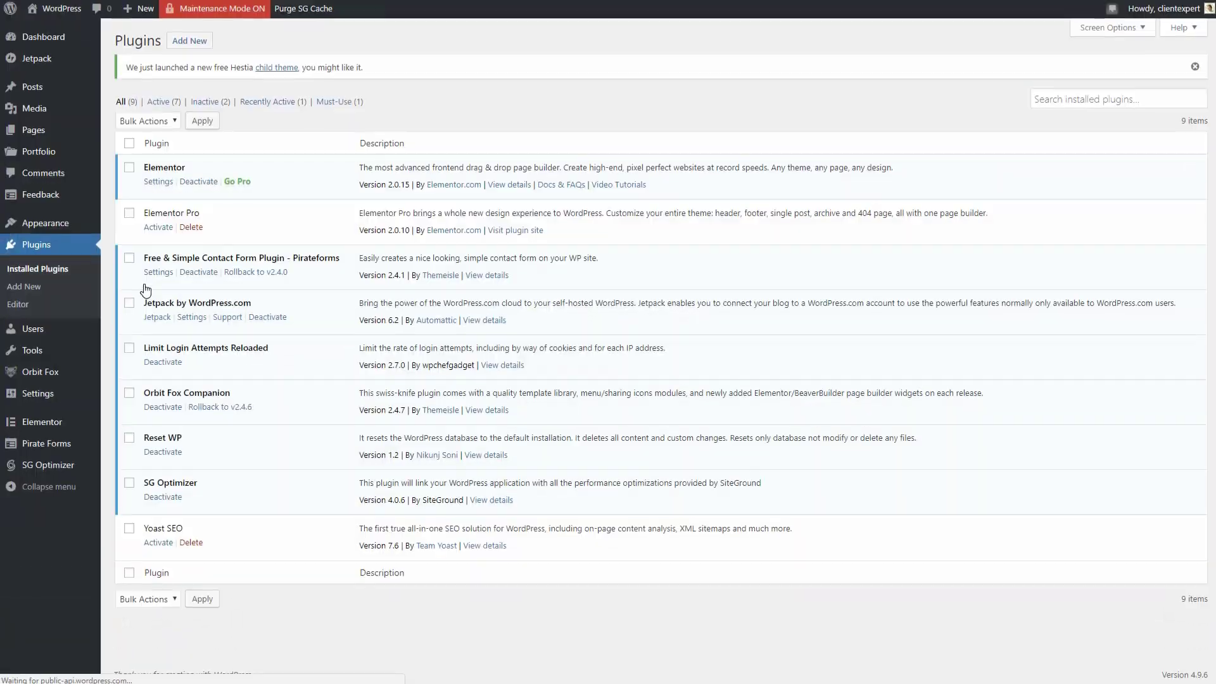
- Activate Elementor Pro, then view the Global Widget, Header and Footer lists in My Templates
left_click(155, 228)
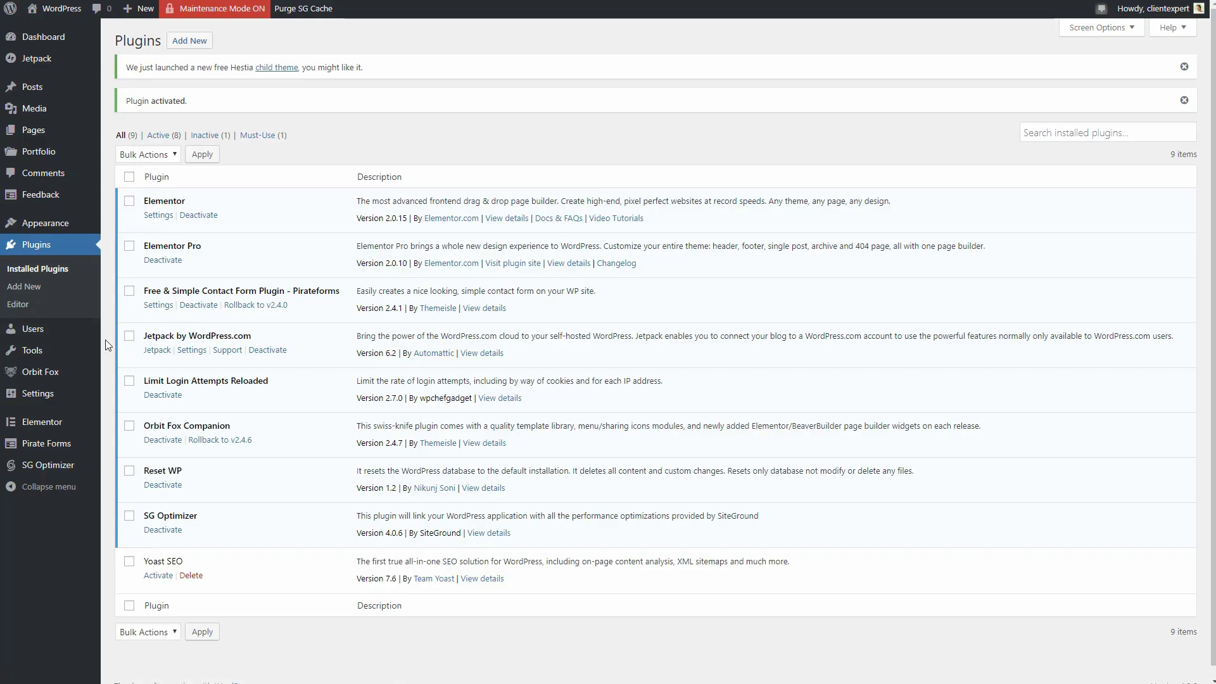
mouse_move(63, 431)
left_click(123, 430)
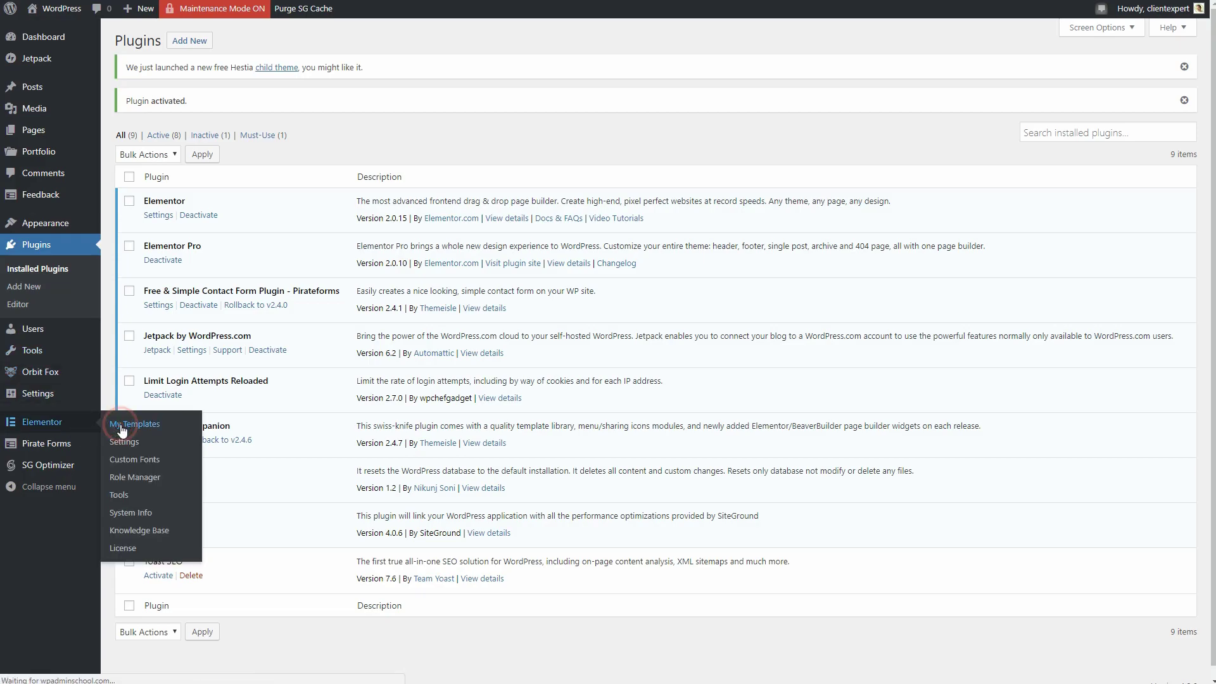
left_click(281, 124)
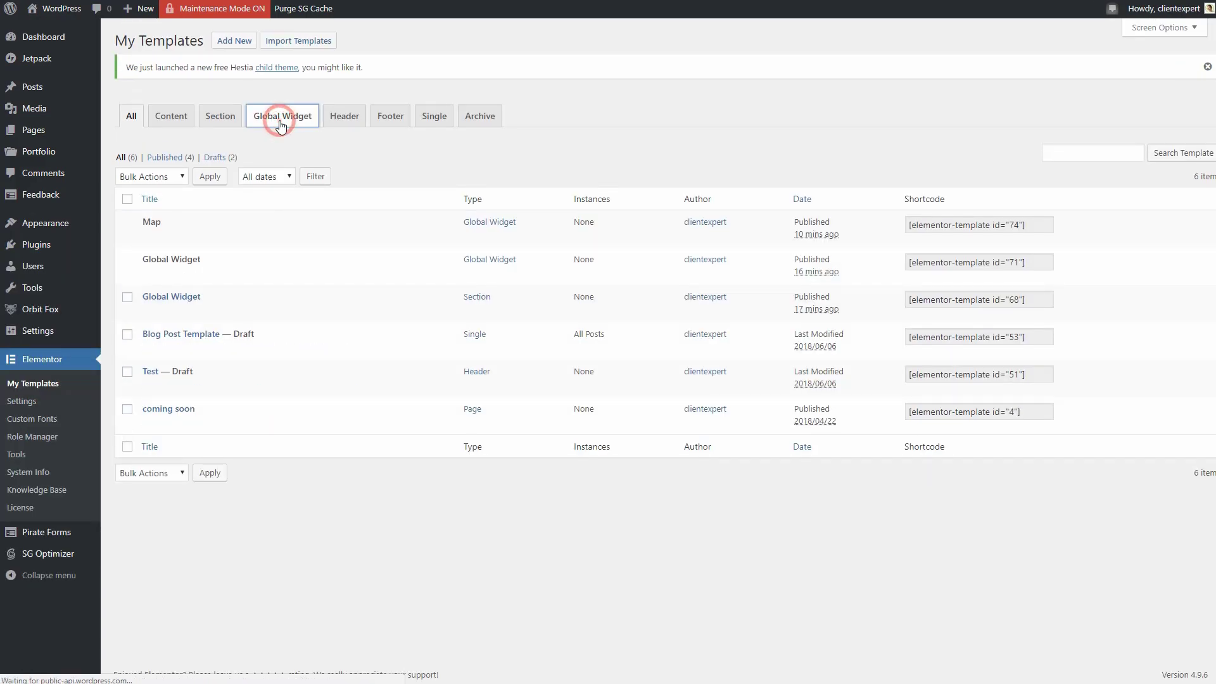
left_click(358, 122)
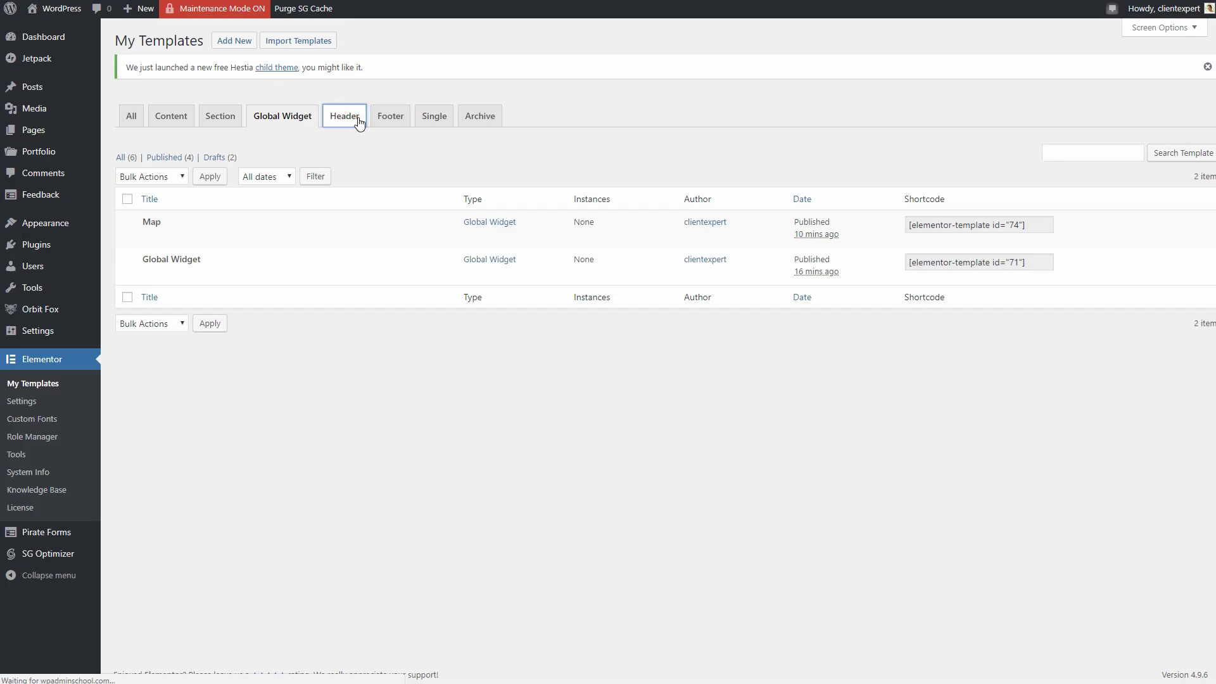
left_click(392, 123)
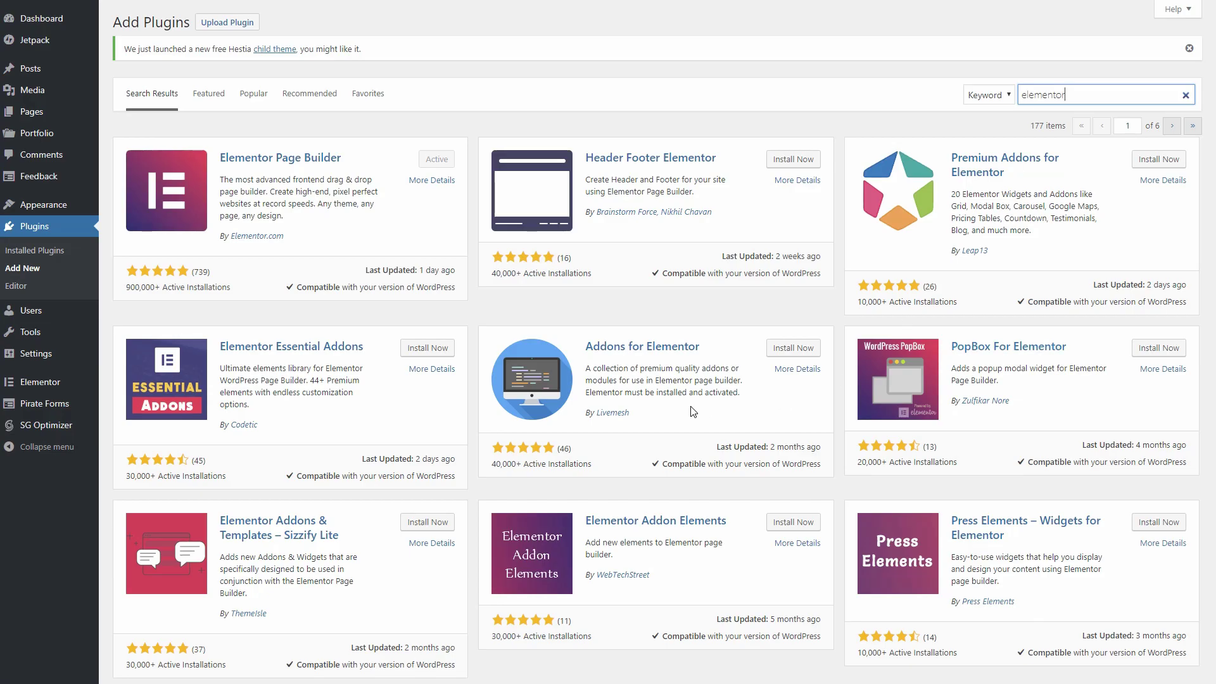
- Scroll the 'elementor' plugin results to see addons like Essential Addons and Premium Addons
scroll(693, 412, "down", 5)
scroll(357, 245, "down", 10)
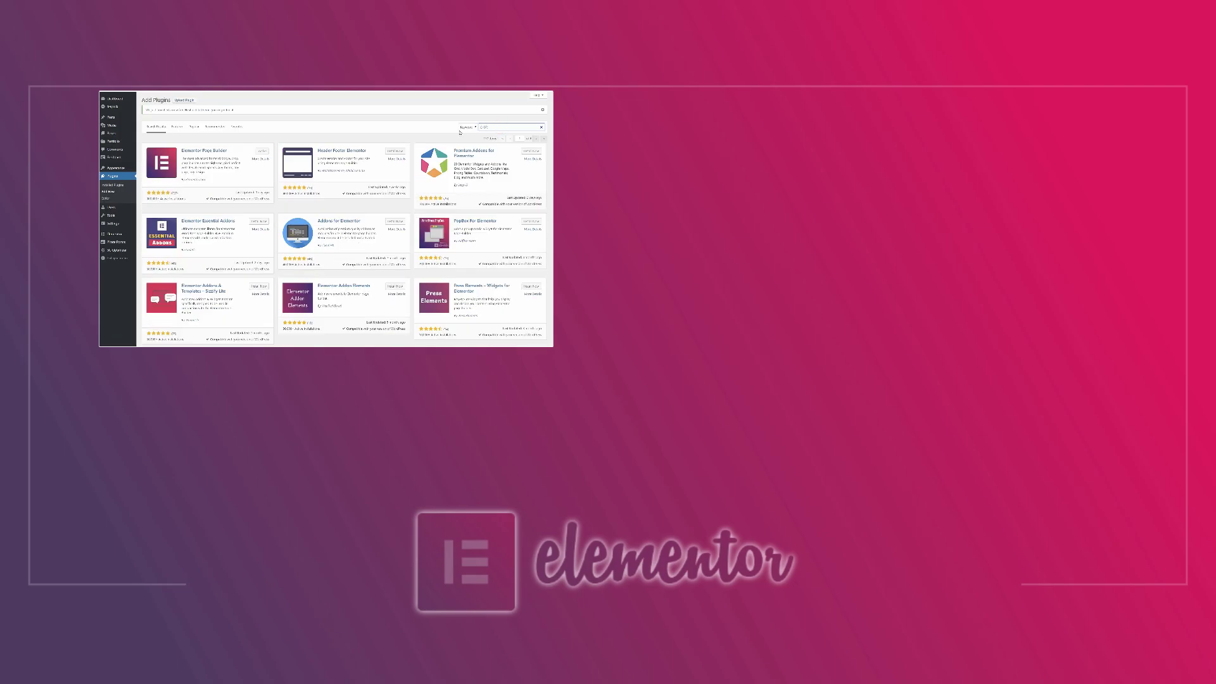
- Edit the Add Plugins search keyword by typing 'act fo' to refine the results
type("act form")
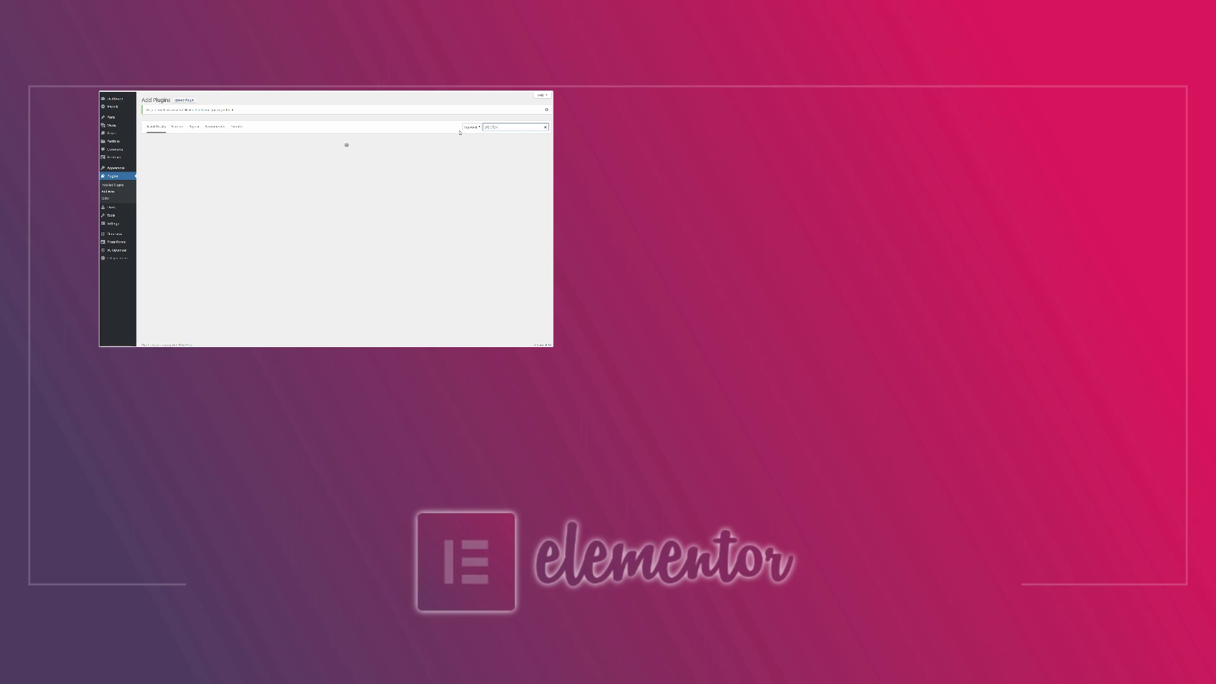